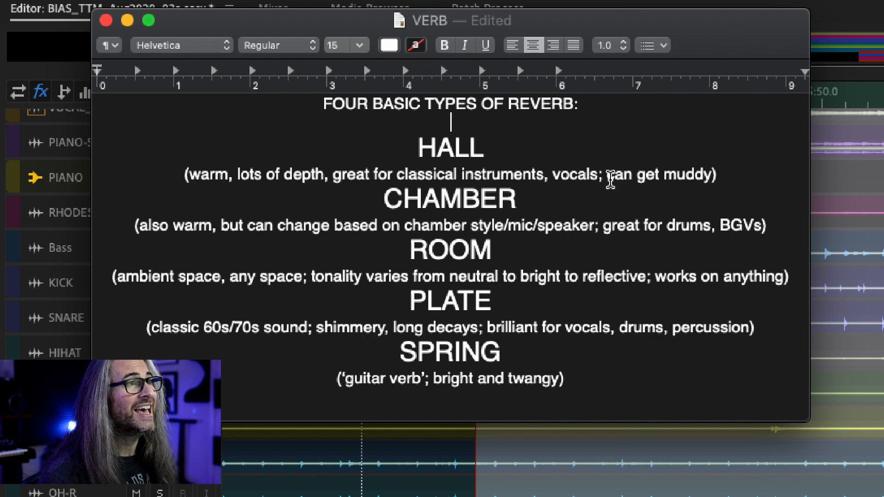
Step: Highlight each reverb type and its description in the VERB notes document while reviewing them
drag(608, 175, 717, 186)
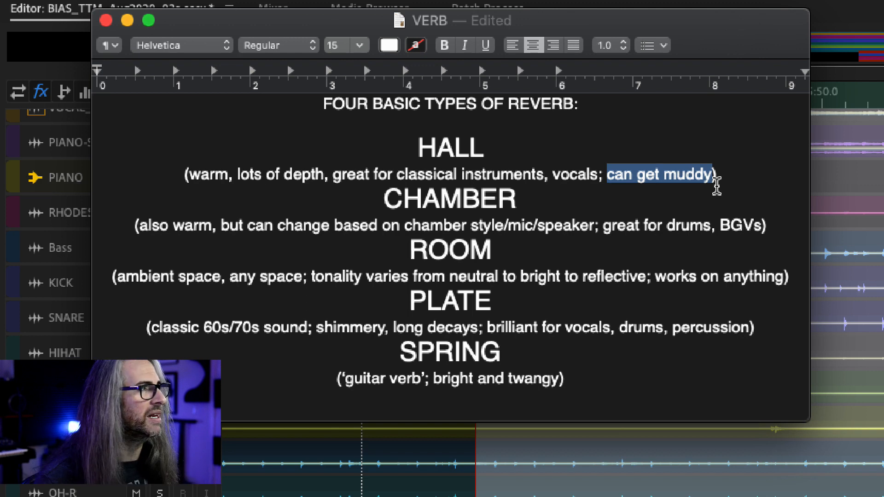
drag(534, 199, 389, 202)
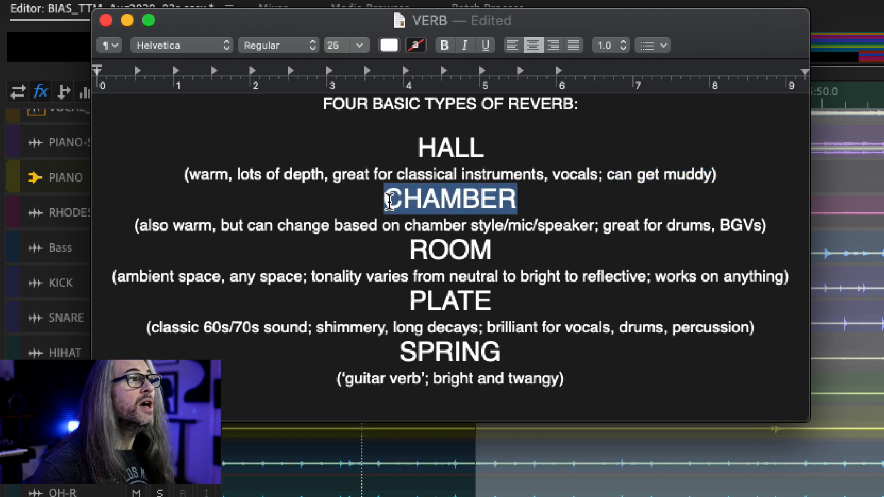
click(368, 201)
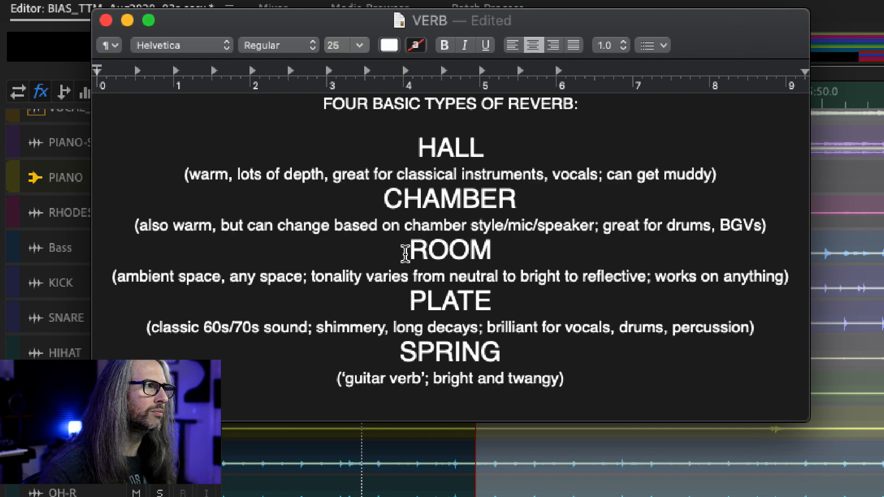
drag(407, 252, 485, 253)
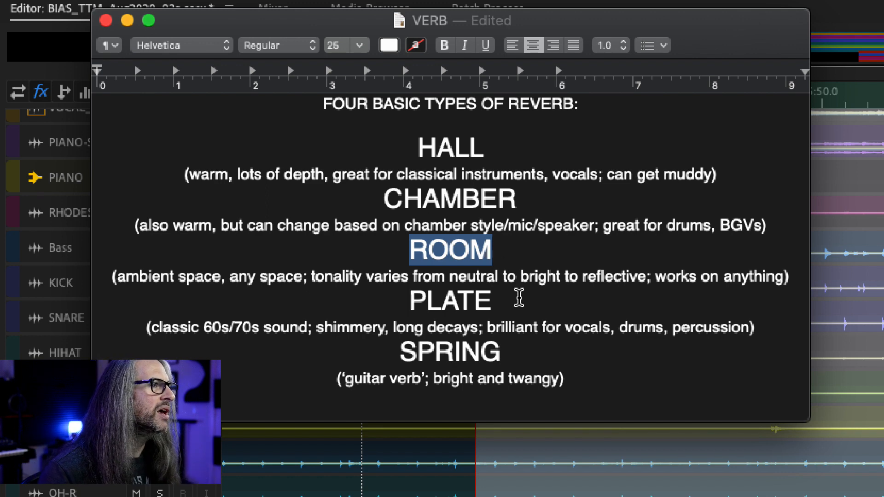
drag(494, 300, 395, 296)
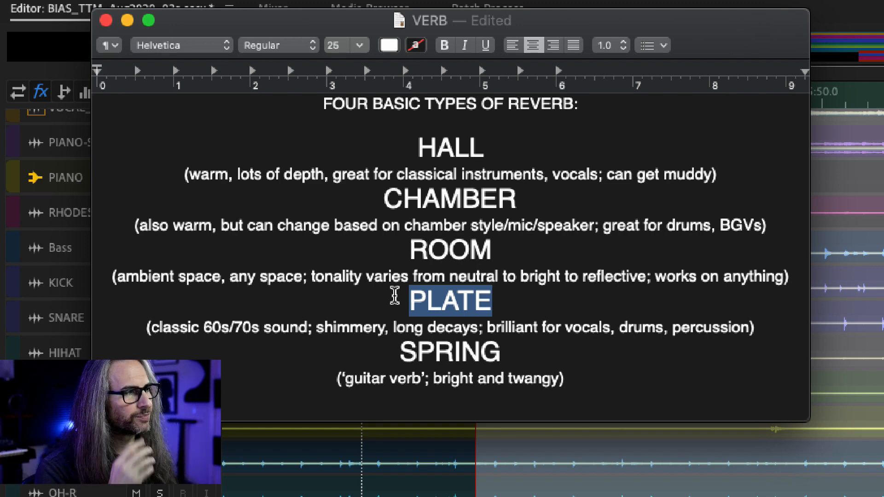
drag(506, 353, 400, 353)
click(450, 301)
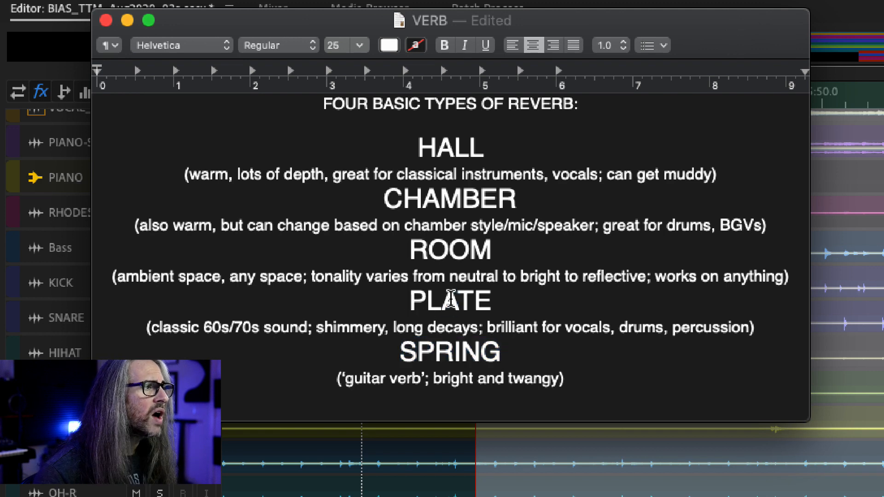
drag(450, 301, 446, 299)
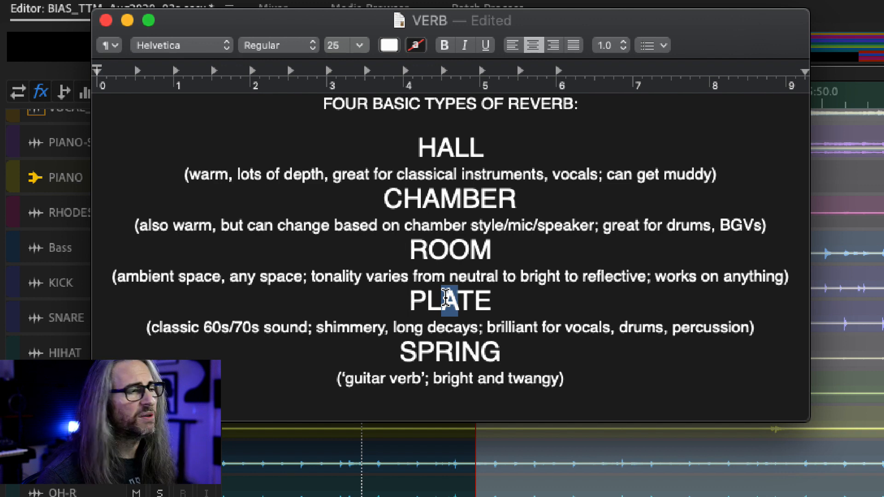
drag(502, 352, 400, 352)
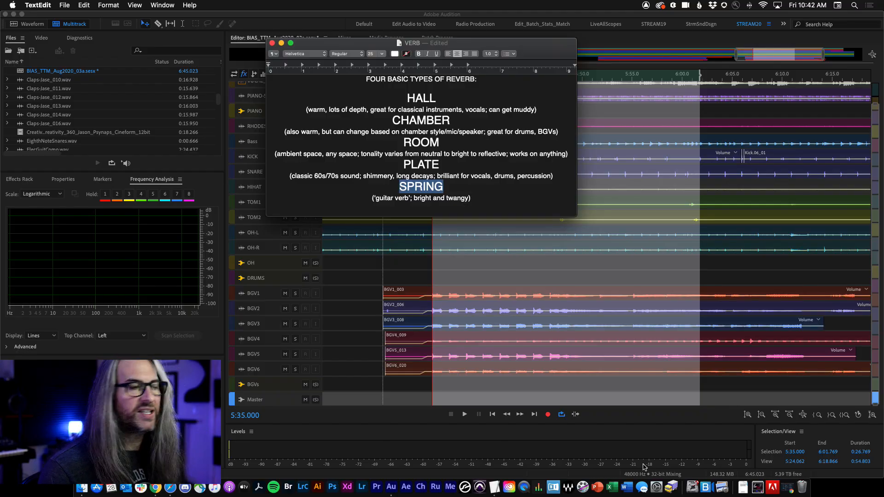
Step: Switch to the FTQ_04c3_Remix02-Dec24_livestream.sesx session in the multitrack editor
click(364, 444)
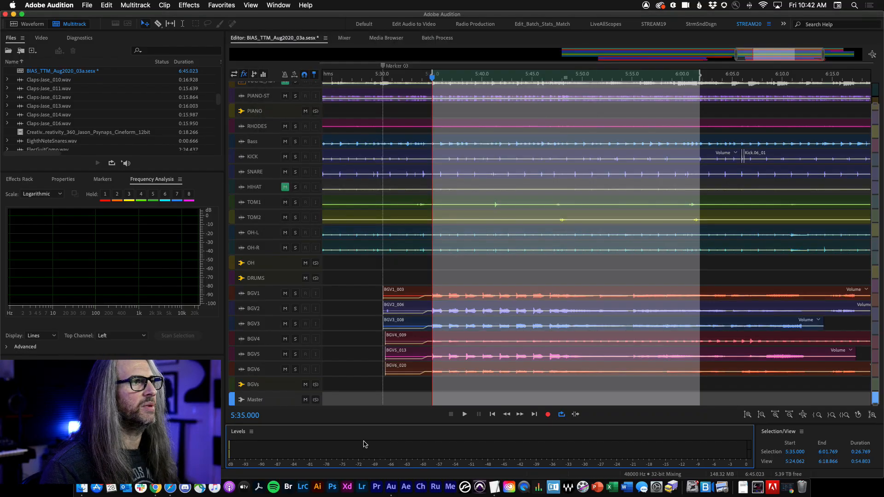
click(326, 37)
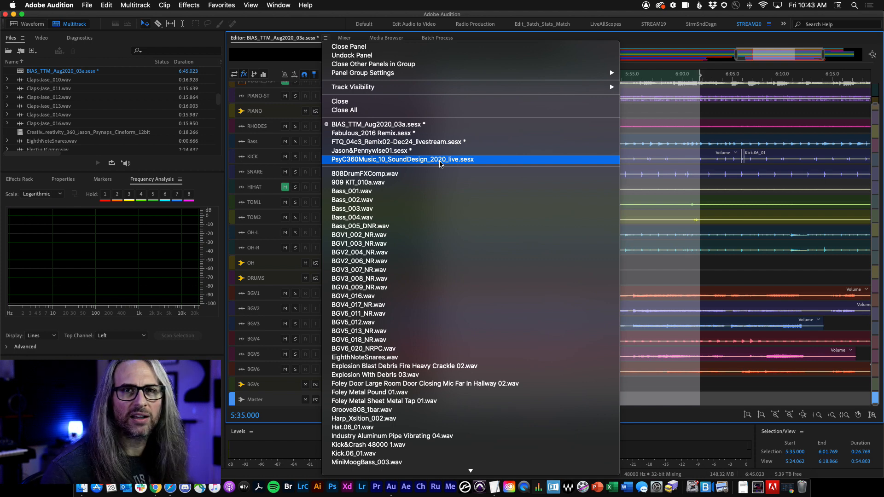
click(379, 3)
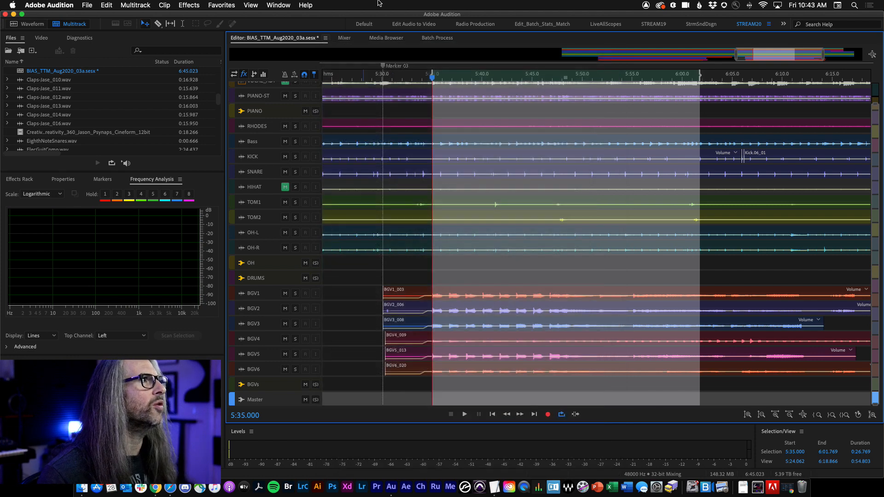
click(326, 38)
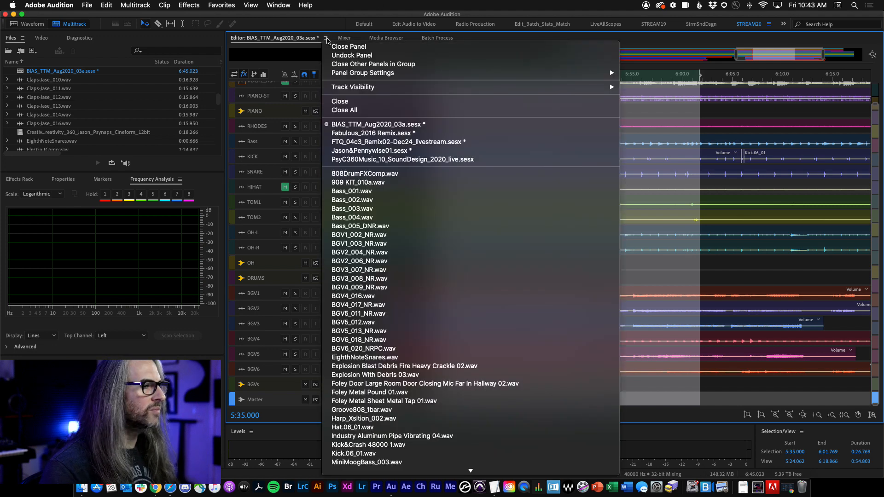
click(327, 40)
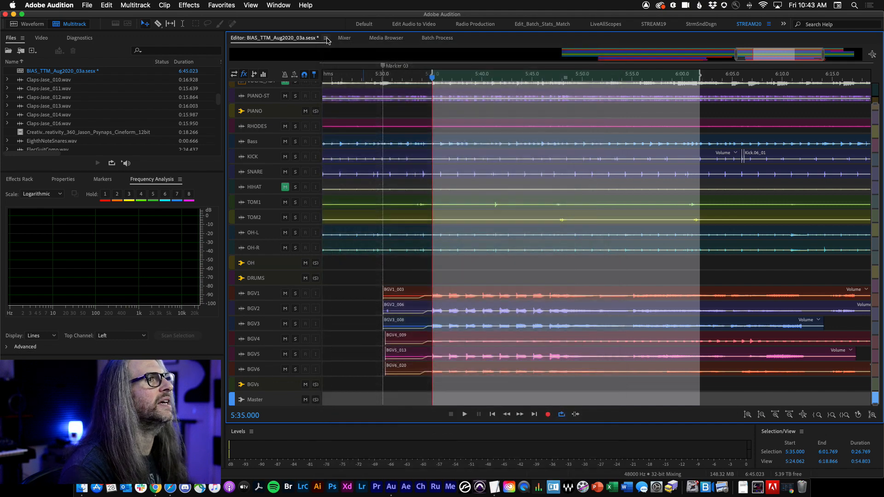
click(326, 39)
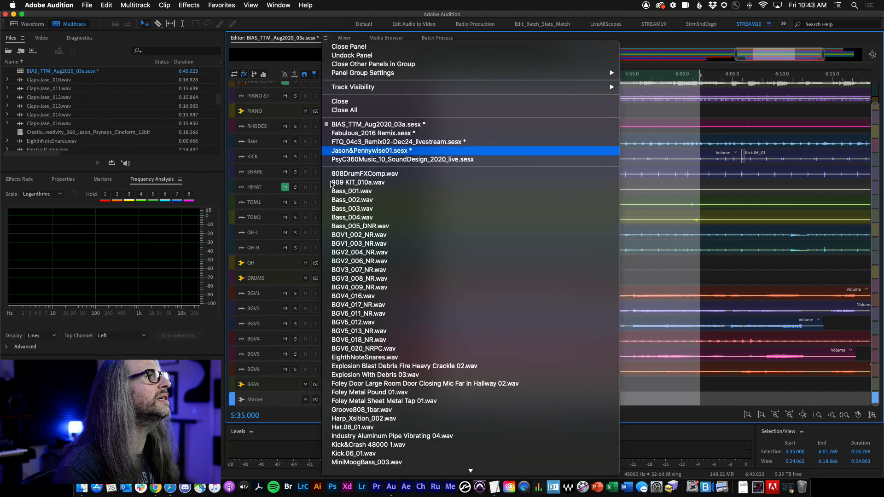
click(405, 142)
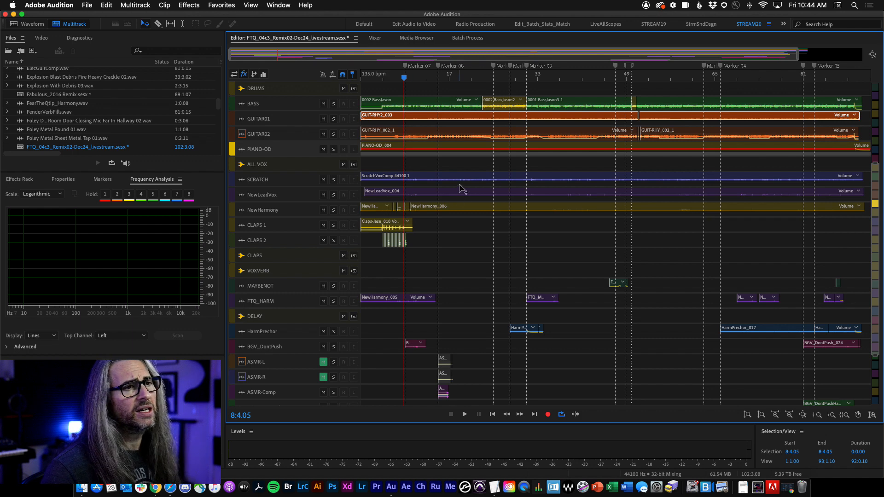
Step: Review the session's tracks in the editor and across the mixer
drag(876, 163, 879, 79)
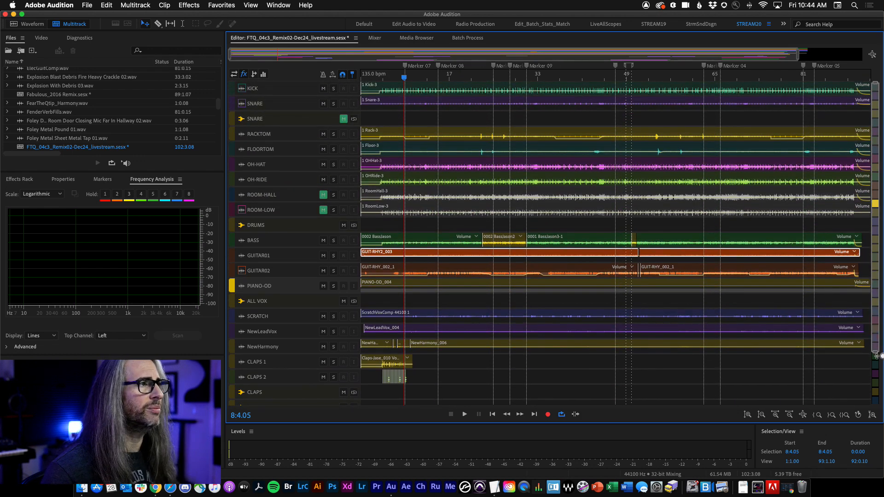
drag(876, 184, 882, 102)
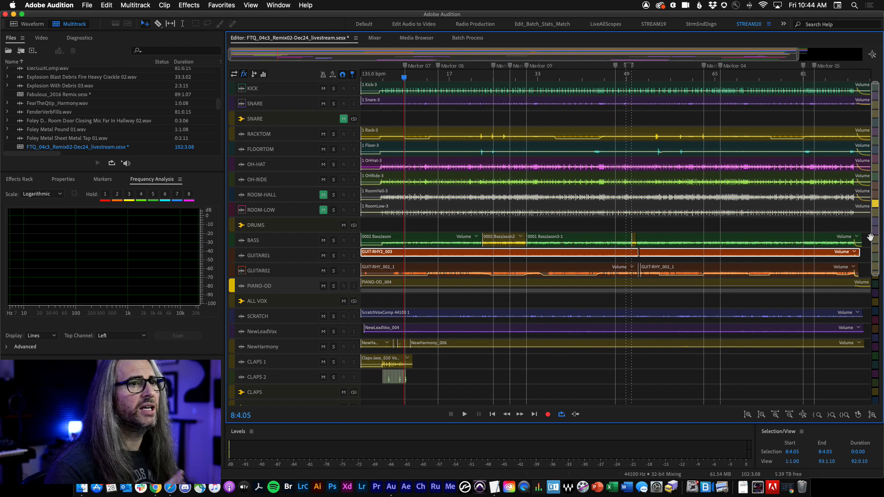
click(374, 38)
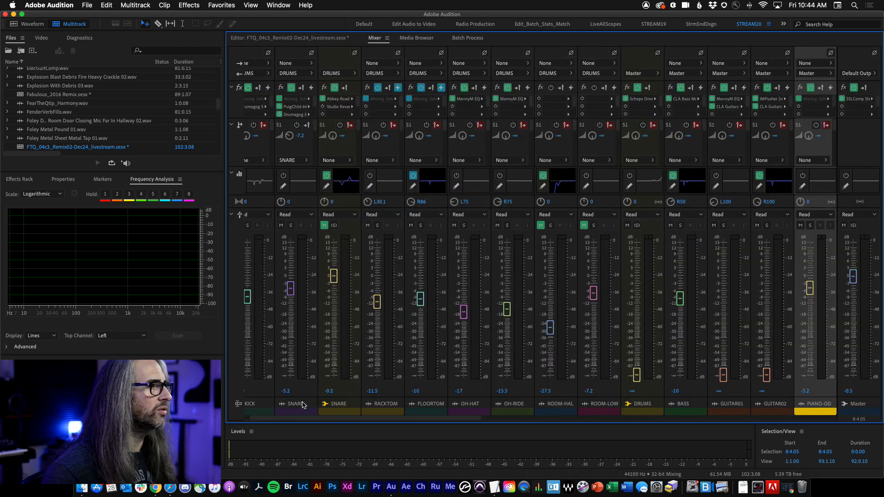
drag(460, 420, 597, 421)
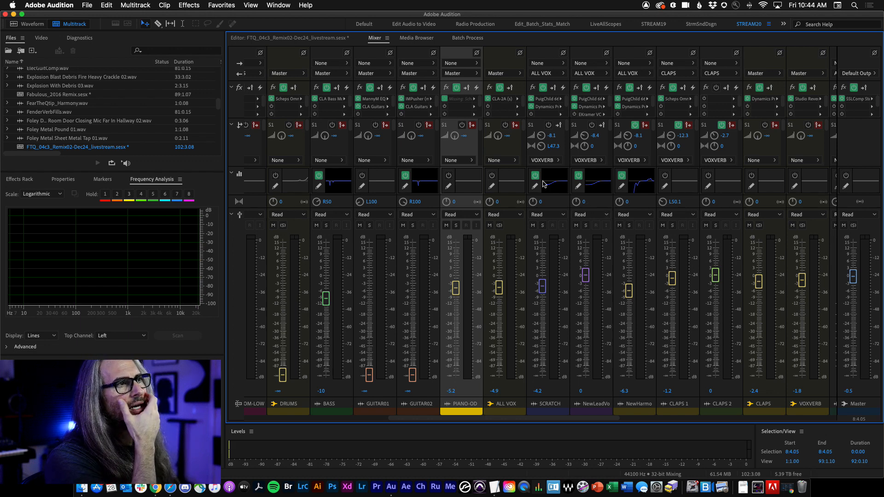
click(286, 39)
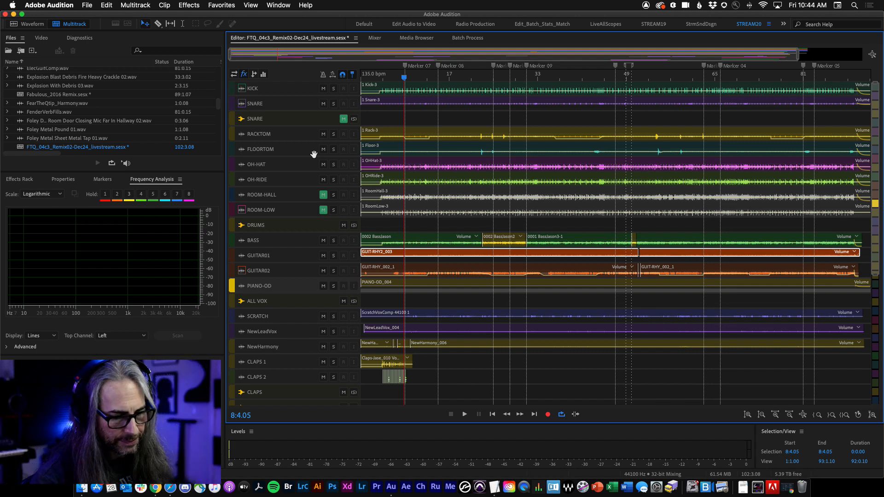
Step: Play the session and solo the SCRATCH and NewLeadVox tracks in the mixer before stopping playback
key(space)
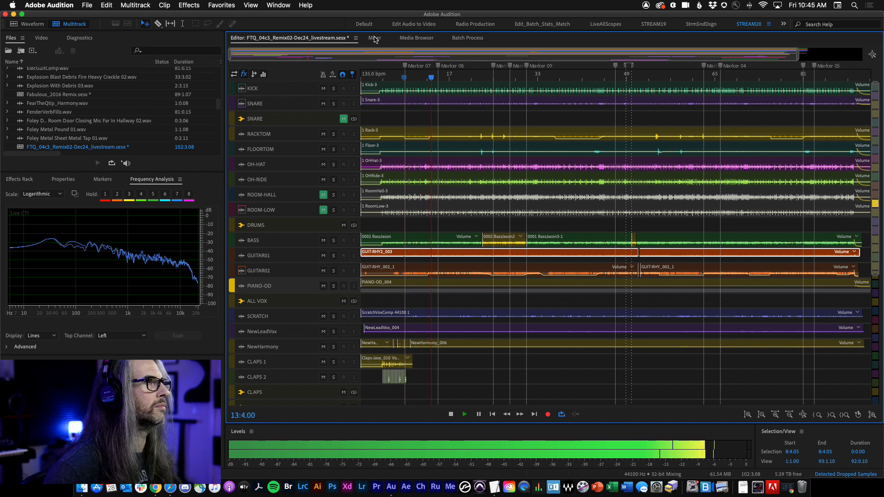
key(alt+equal)
click(543, 225)
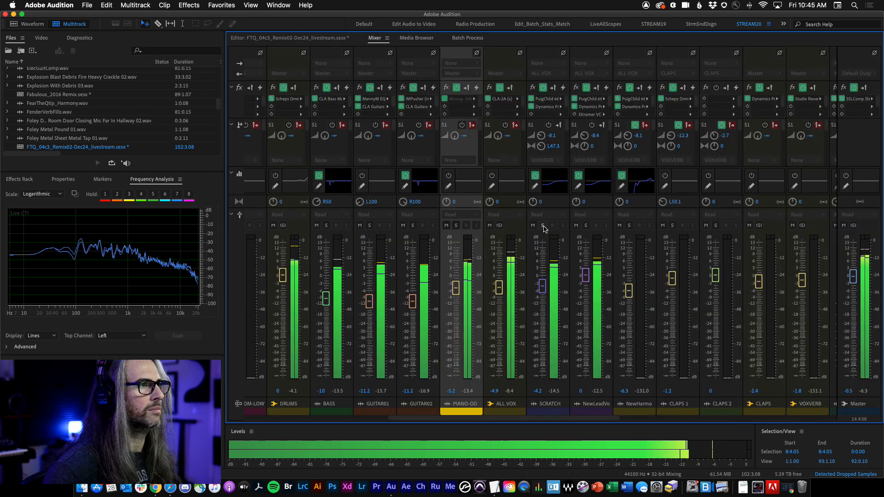
click(586, 225)
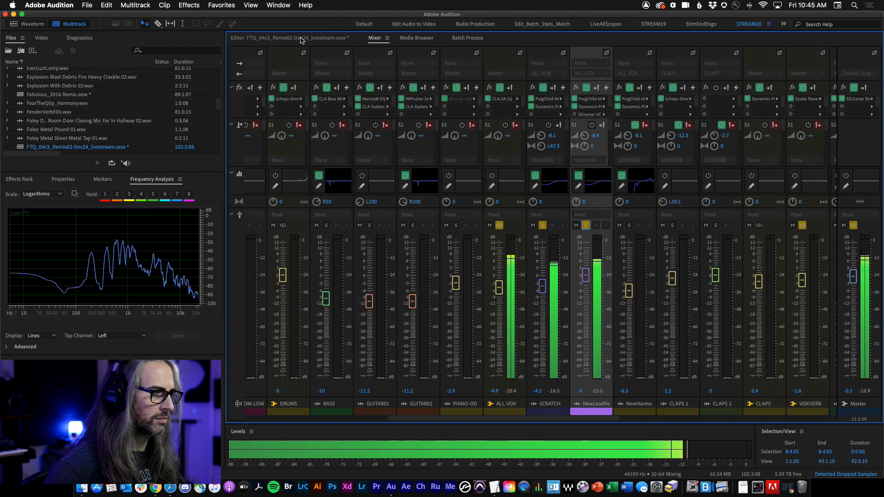
key(space)
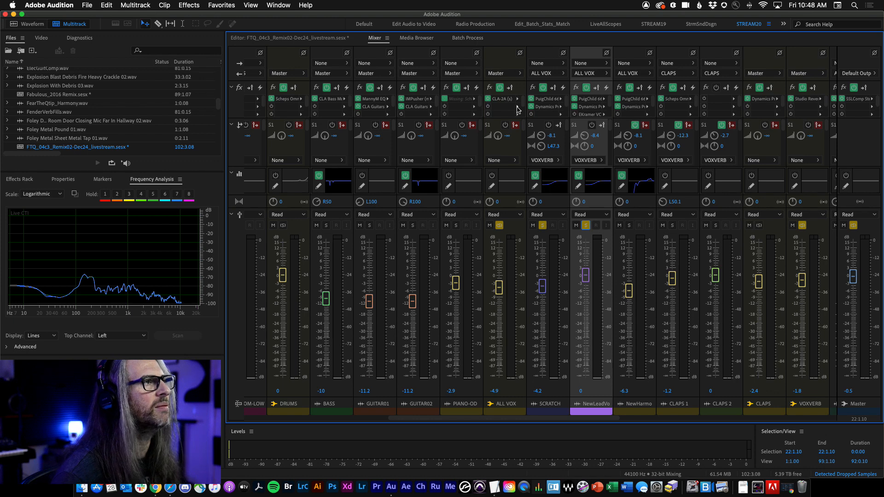
Step: Insert a Studio Reverb effect into the second effect slot of the ALL VOX track
scroll(518, 111, left, 10)
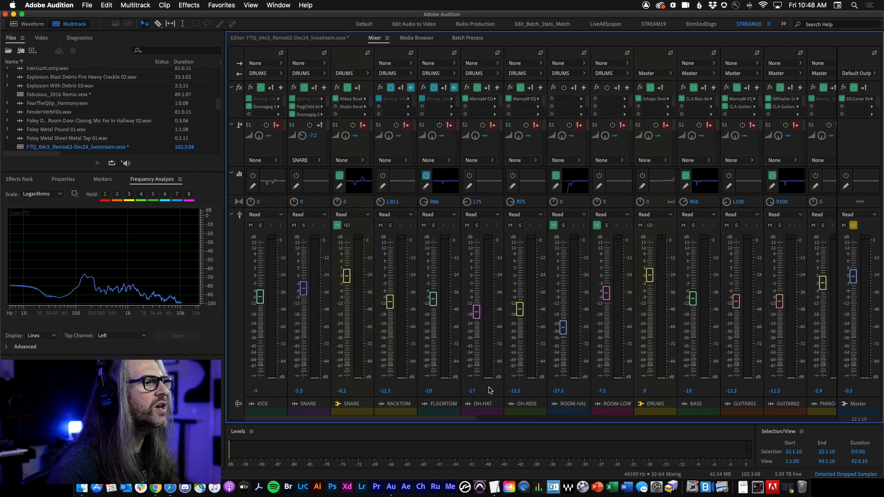
drag(467, 419, 638, 420)
click(455, 107)
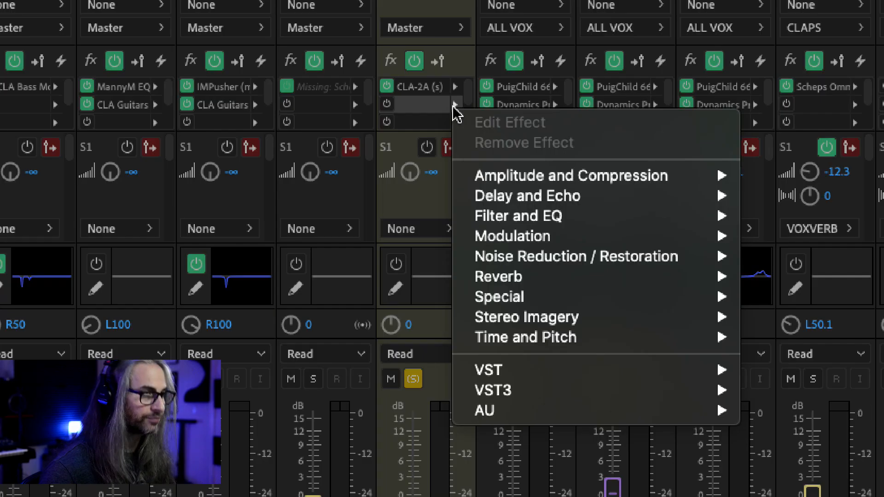
mouse_move(506, 183)
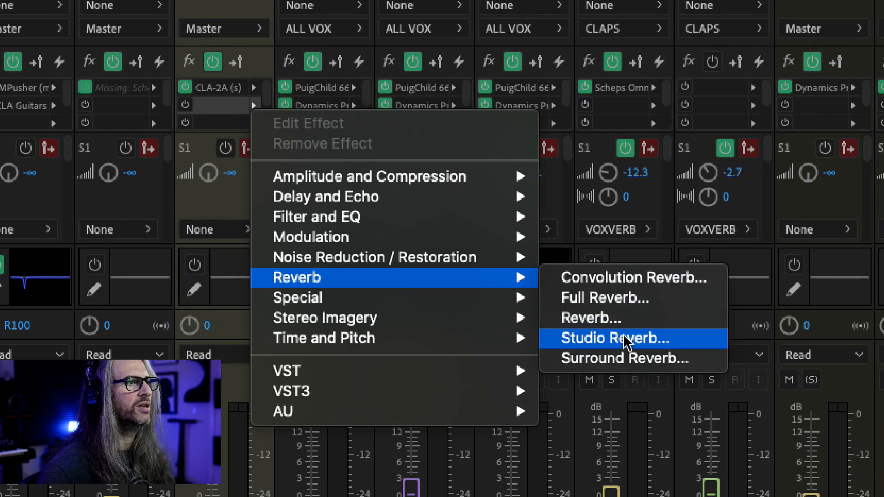
click(763, 337)
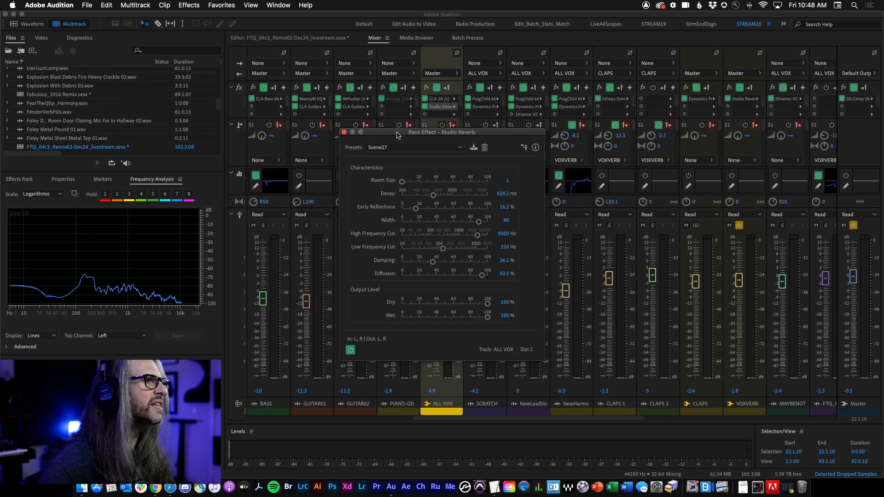
Step: Load the Great Hall preset in the Studio Reverb effect and set its Dry level to 100%
drag(406, 137, 555, 51)
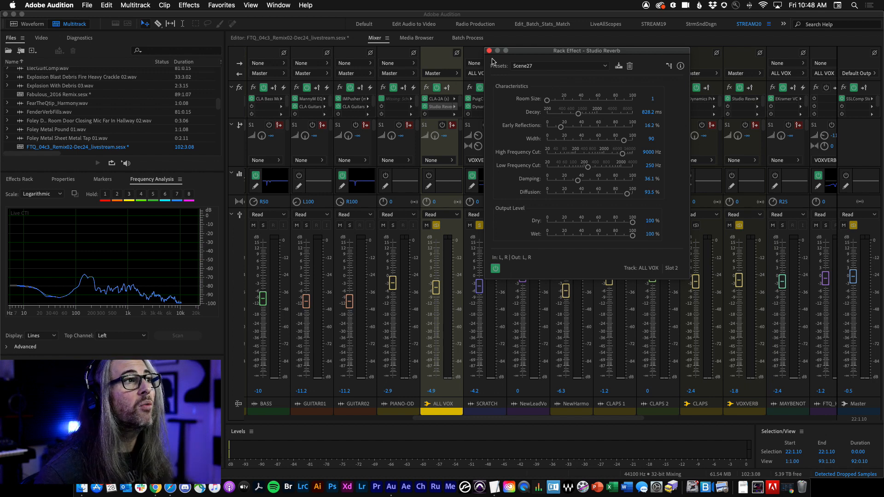
drag(534, 53, 523, 47)
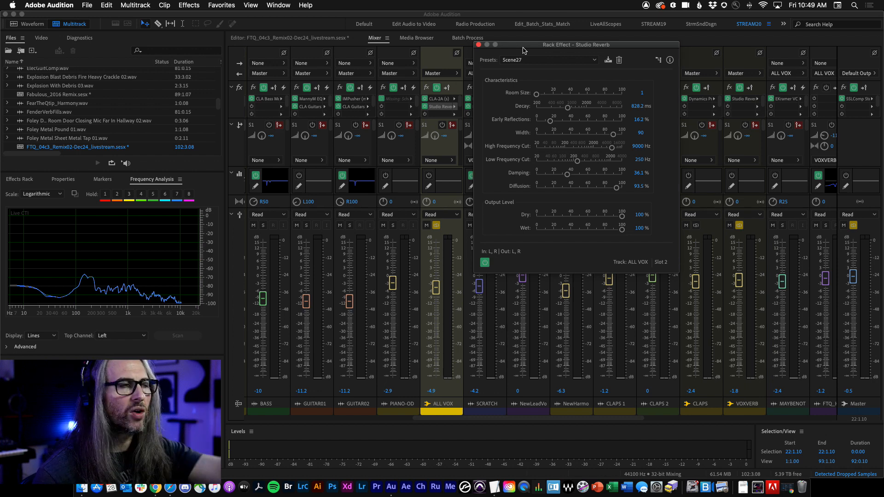
click(561, 62)
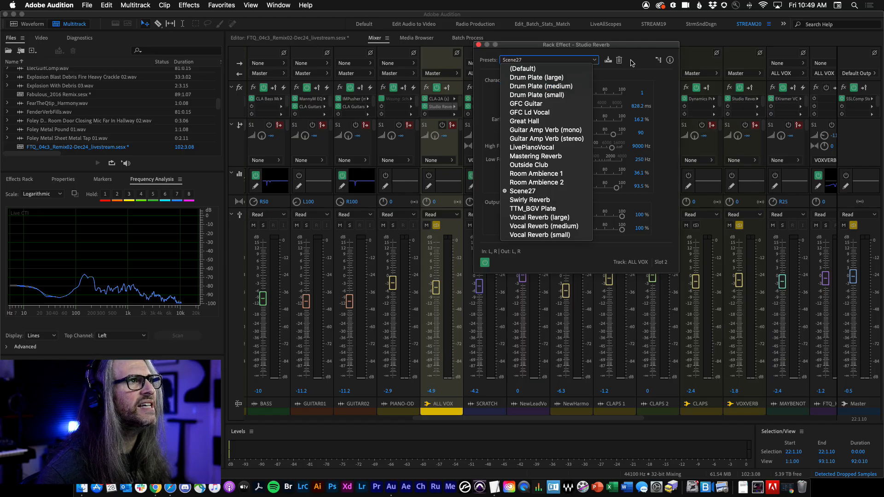
key(Escape)
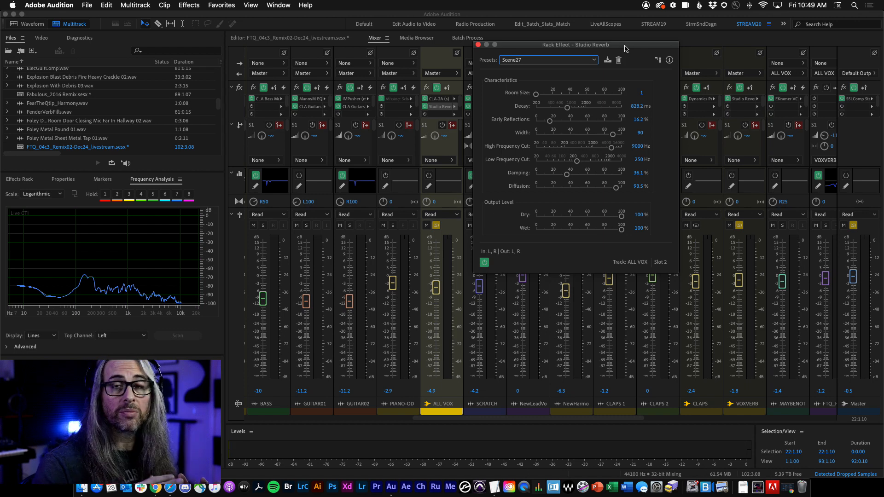
click(589, 62)
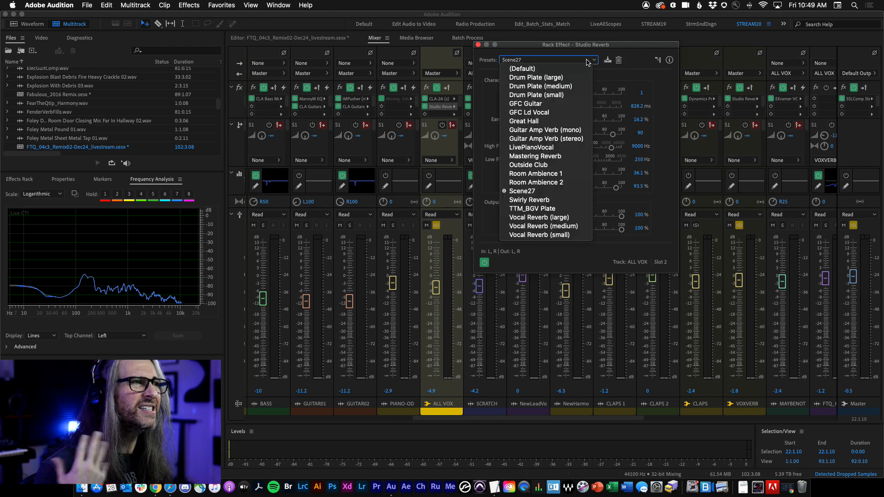
click(563, 128)
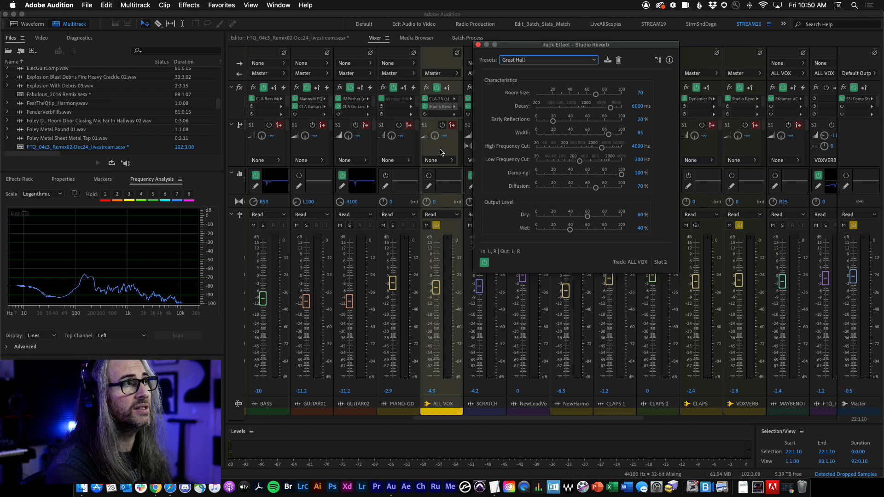
drag(588, 217, 662, 229)
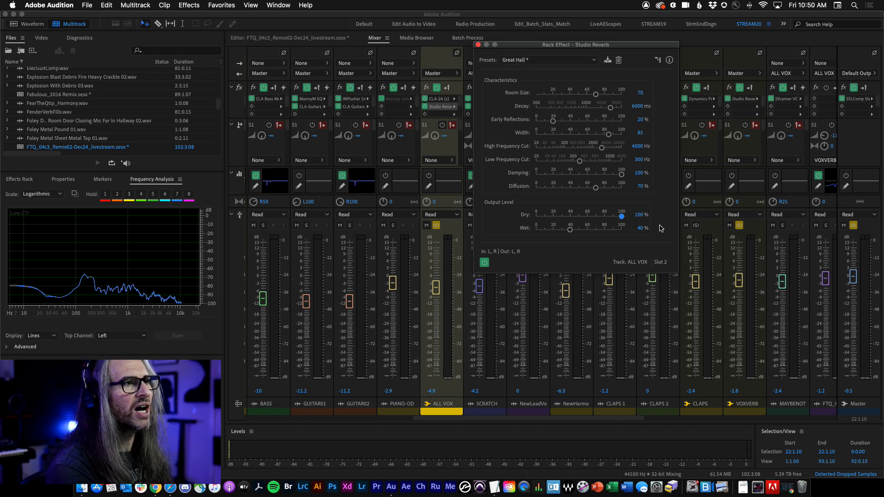
Step: Play the vocals with the reverb Wet level at 0%, raise it to about 53%, and bypass-compare the reverb
drag(571, 230, 438, 232)
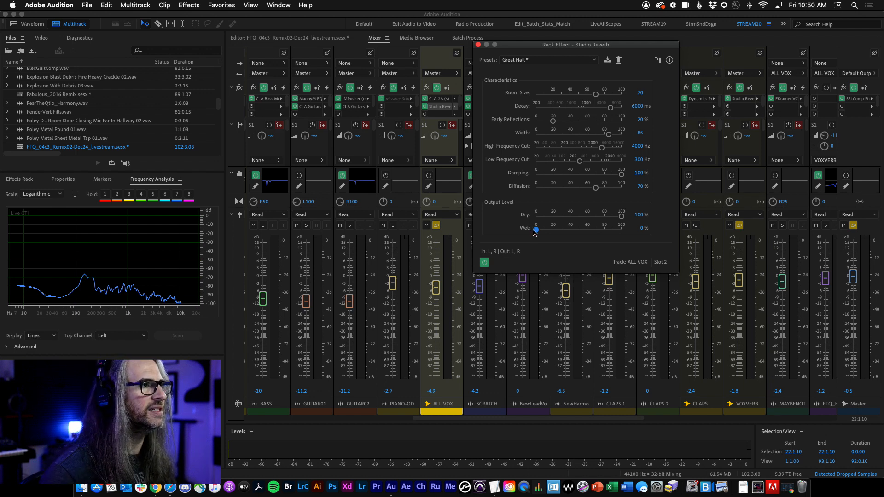
key(space)
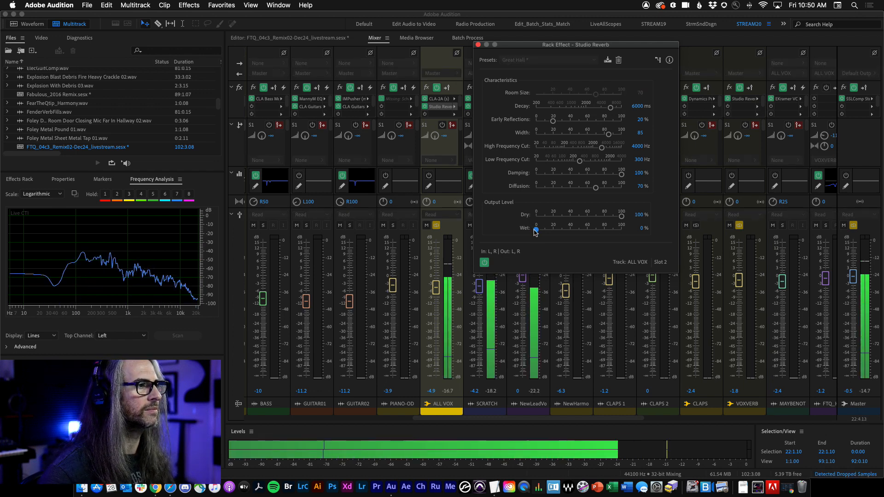
drag(535, 230, 565, 231)
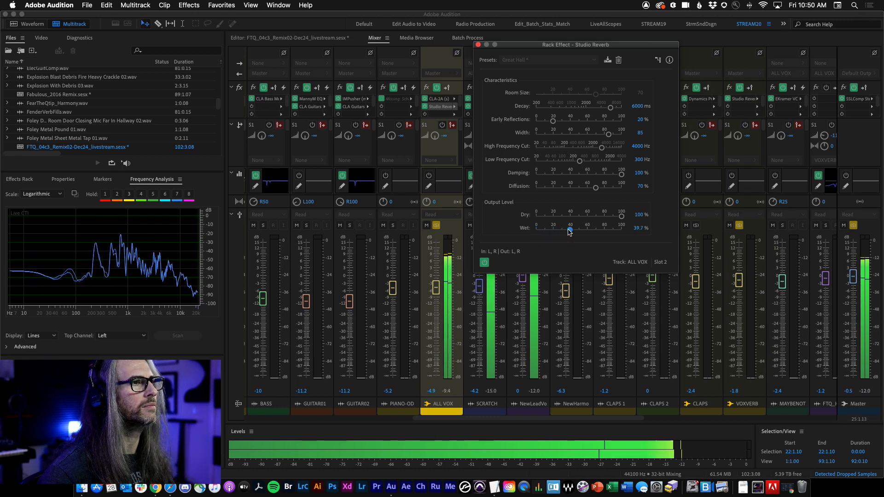
drag(572, 231, 579, 232)
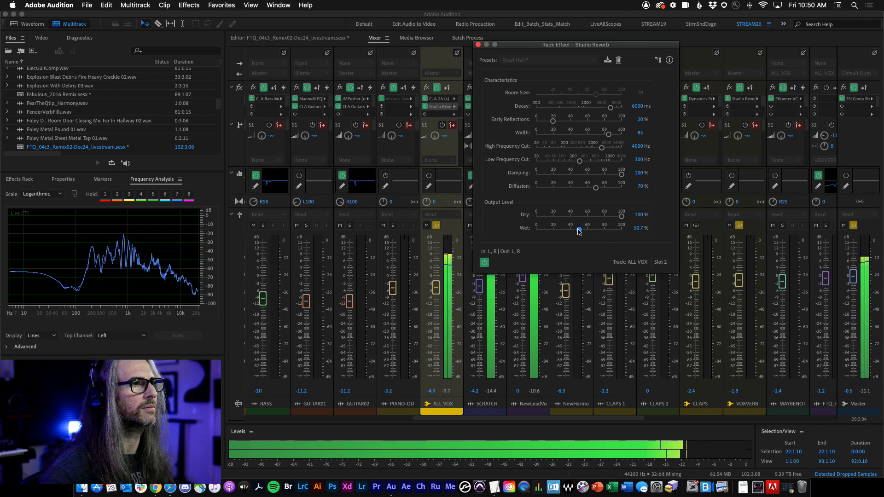
drag(580, 231, 581, 232)
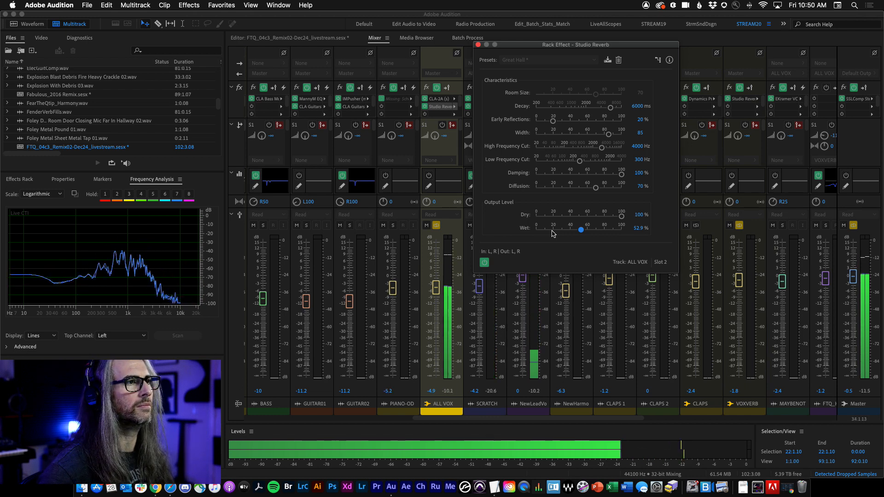
click(485, 263)
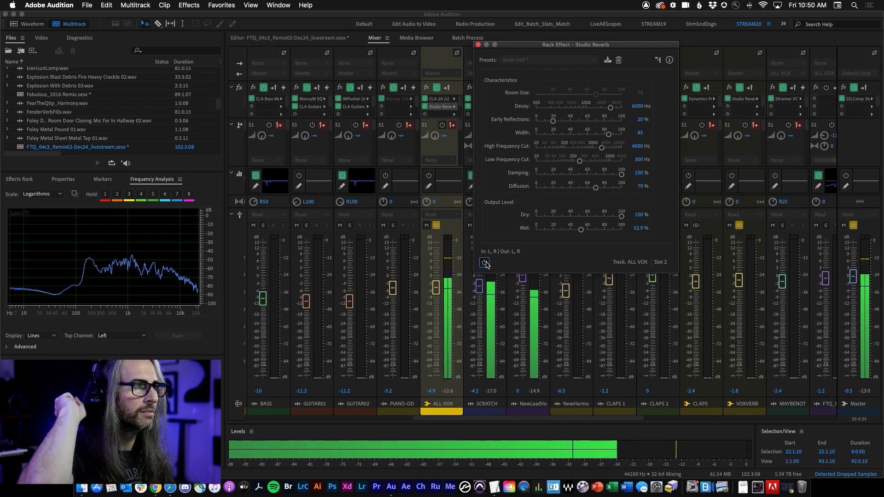
click(486, 264)
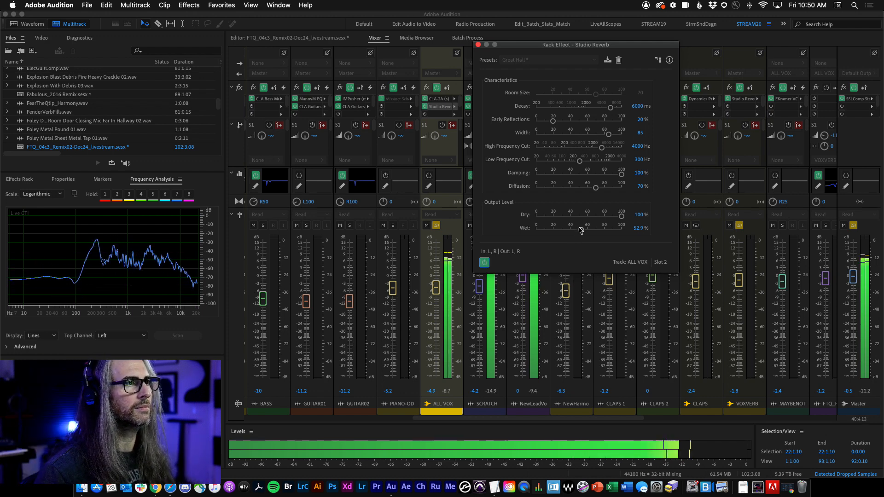
Step: Raise the Studio Reverb Wet level to 86.7%, compare it against bypass, and stop playback
drag(593, 230, 622, 229)
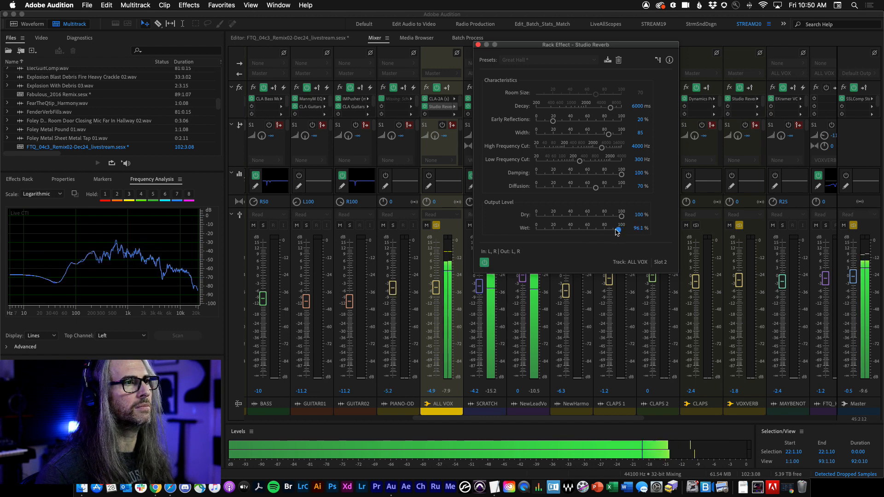
drag(611, 232, 610, 230)
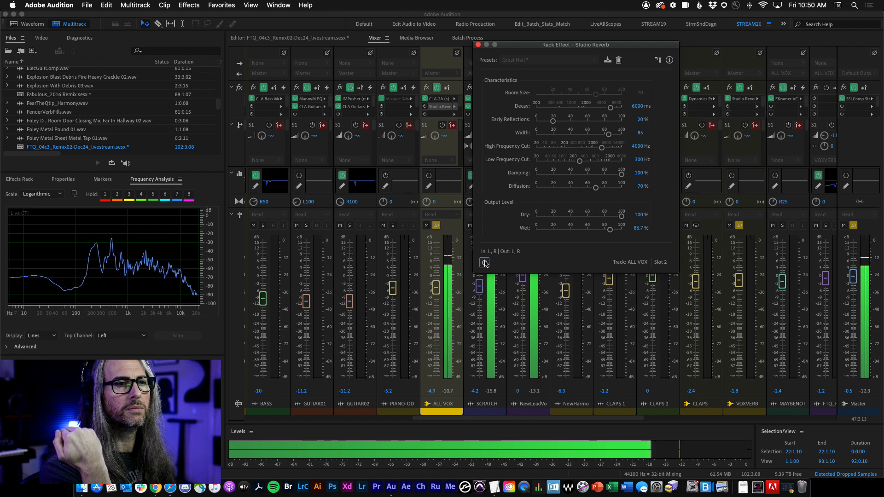
click(485, 263)
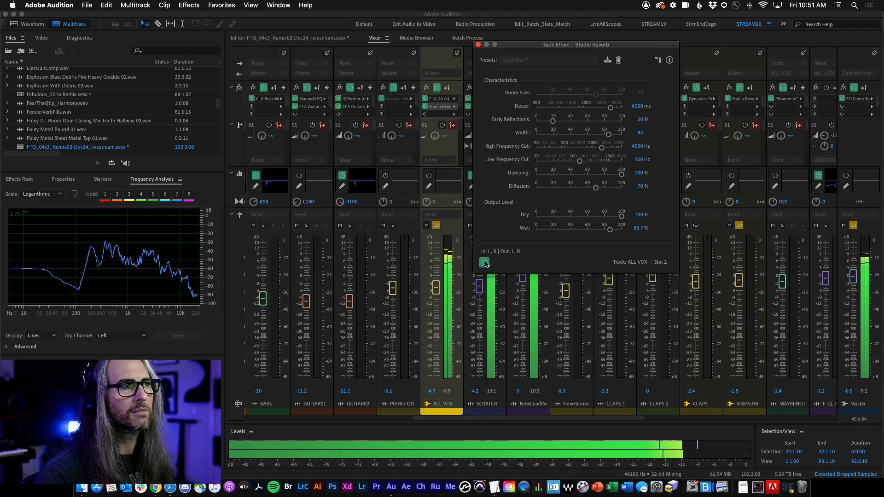
key(space)
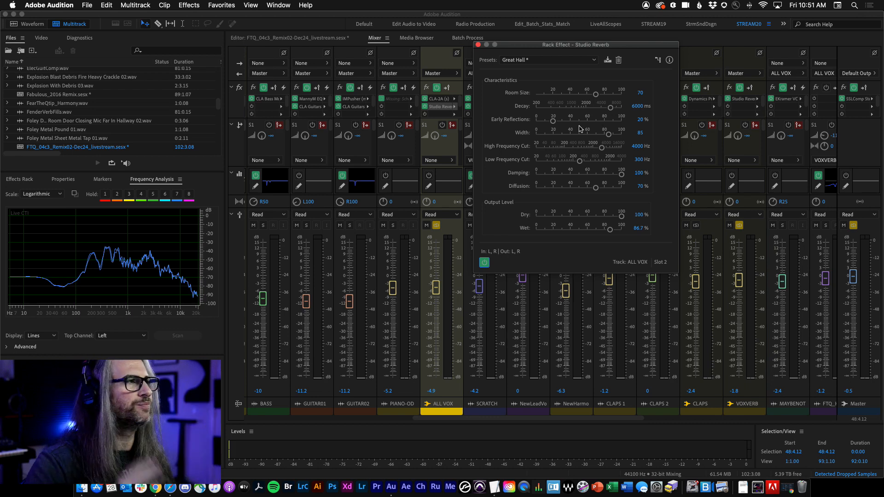
Step: Switch to the Editor view, move the reverb window aside, and play the session from around bar 25
click(316, 39)
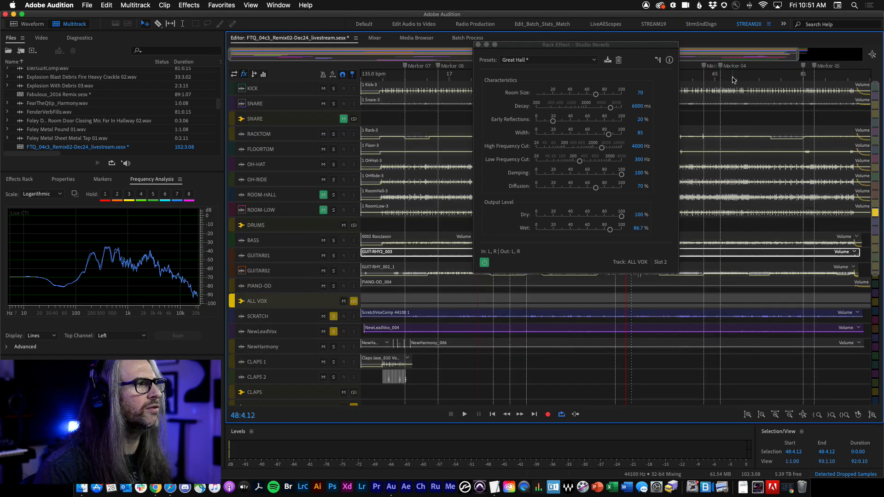
drag(642, 45, 423, 196)
click(596, 79)
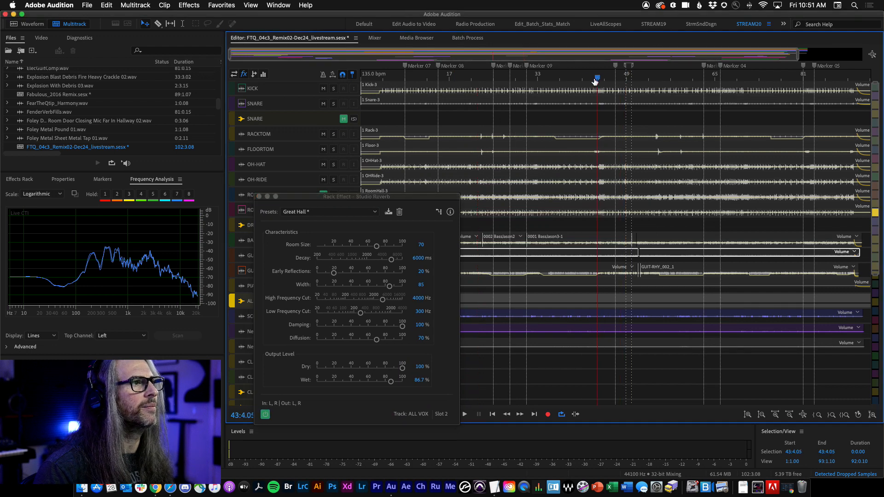
click(543, 87)
key(space)
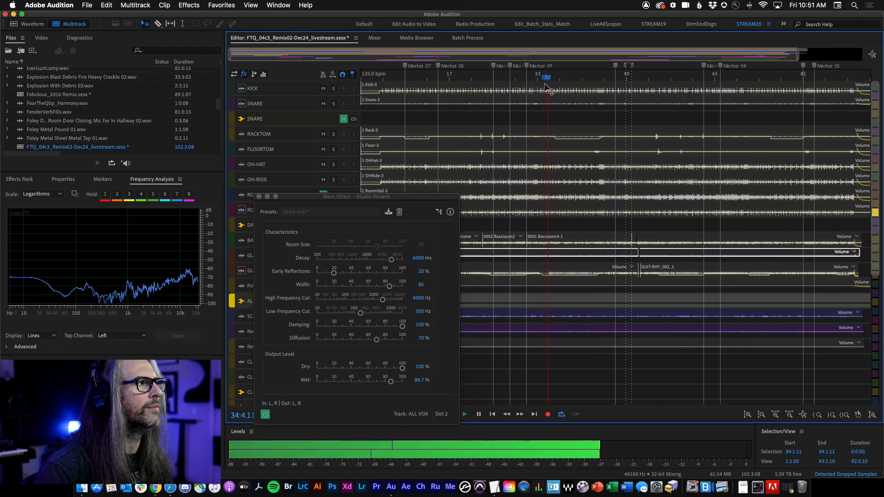
click(485, 78)
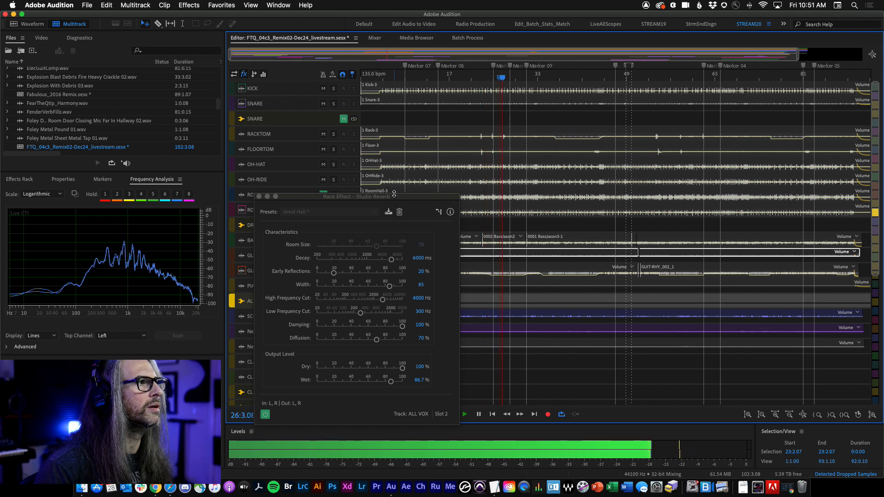
drag(394, 194, 632, 68)
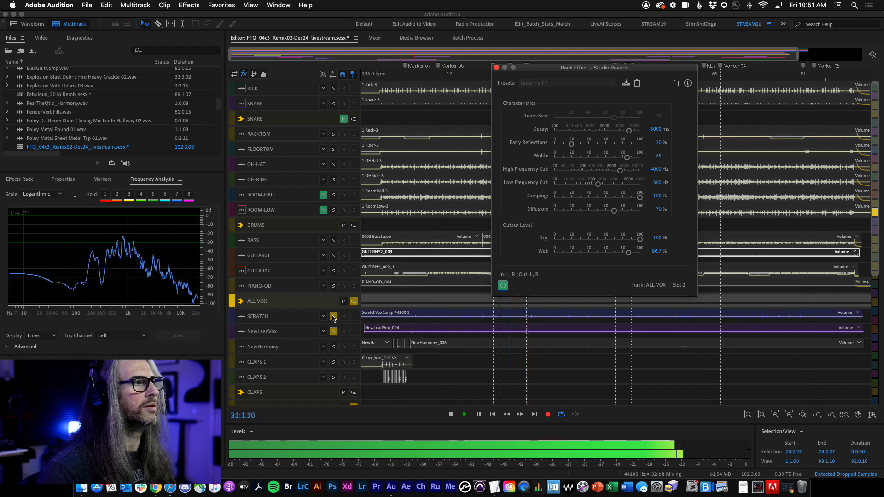
key(space)
Step: Unsolo the SCRATCH and NewLeadVox tracks and briefly play the full mix
click(334, 317)
click(334, 332)
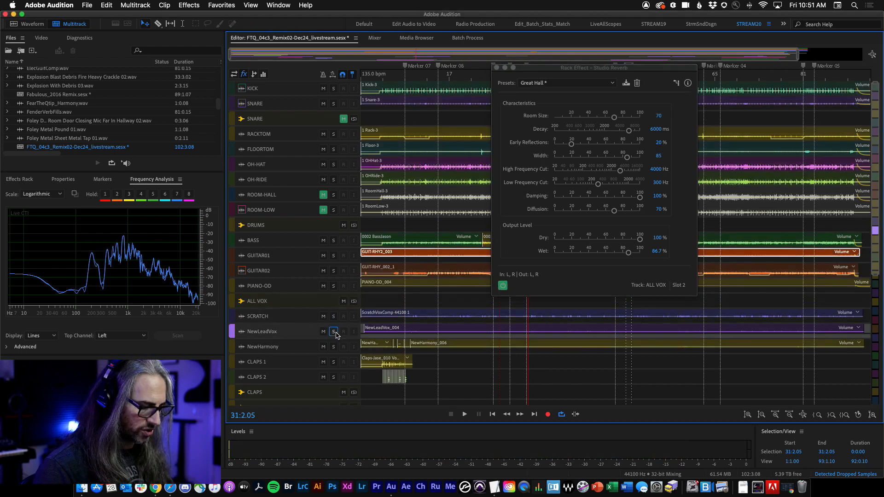
key(space)
key(space)
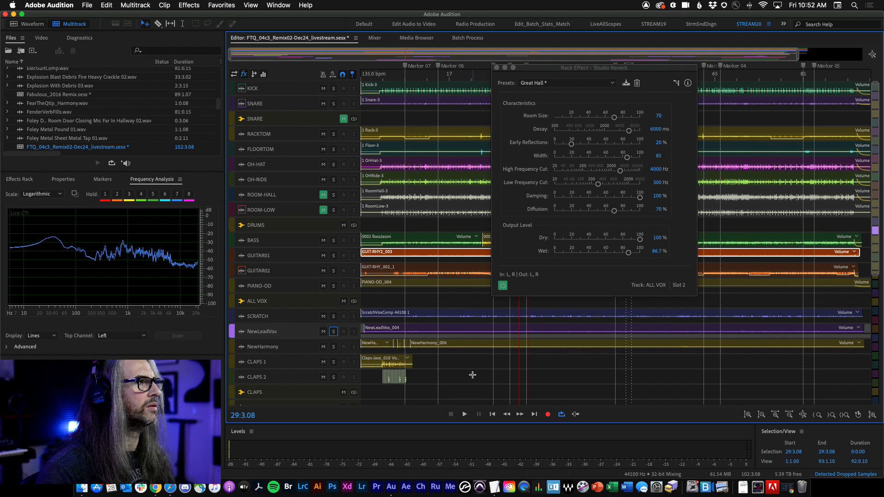
Step: Scroll down to the AAHS bus, solo it, and play it back
scroll(473, 375, down, 5)
click(354, 385)
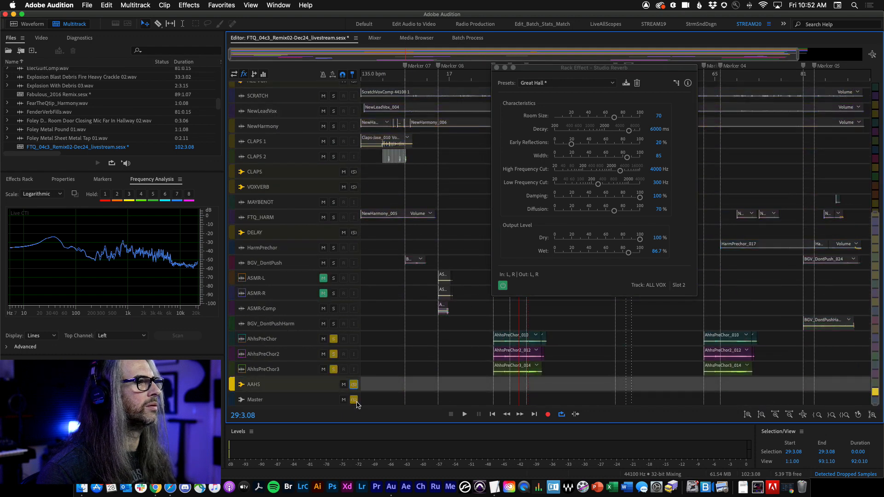
key(space)
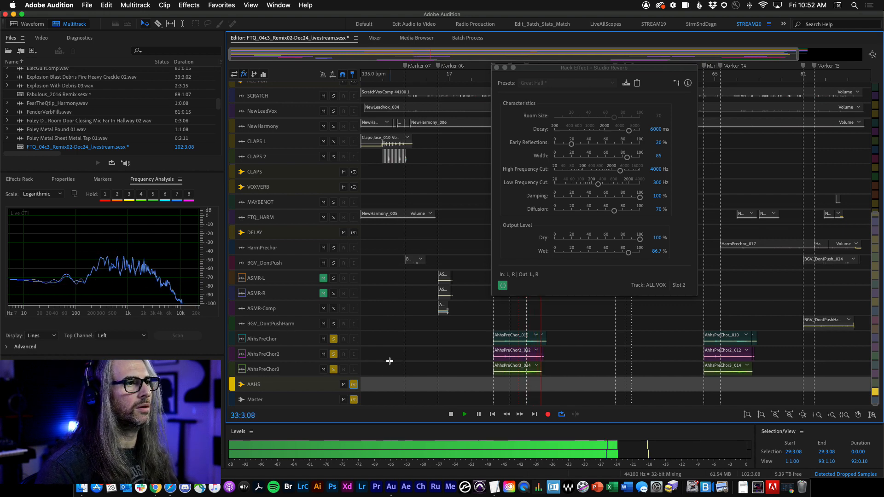
key(space)
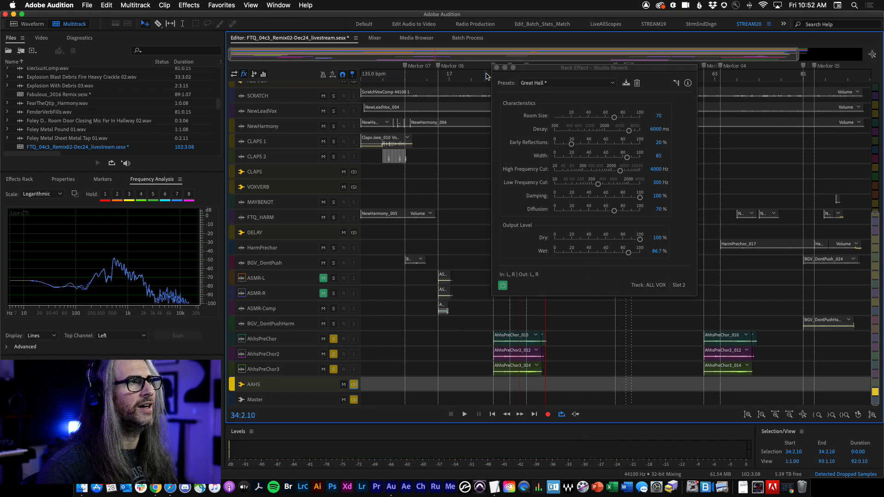
Step: Reposition the reverb window and replay the AAHS section from around bar 25
drag(535, 69, 566, 95)
click(496, 77)
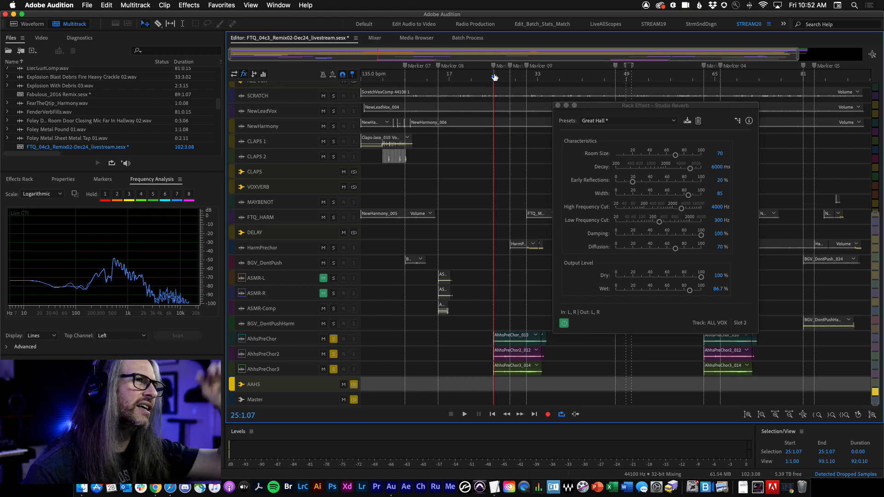
key(space)
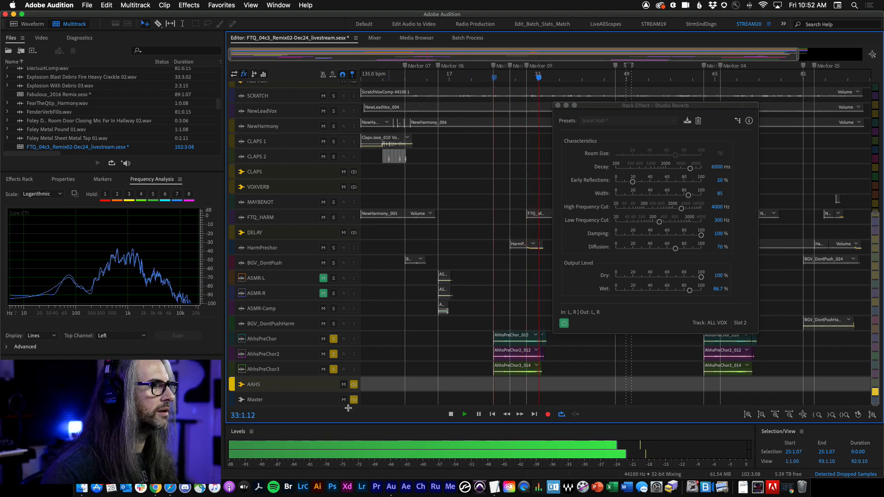
key(space)
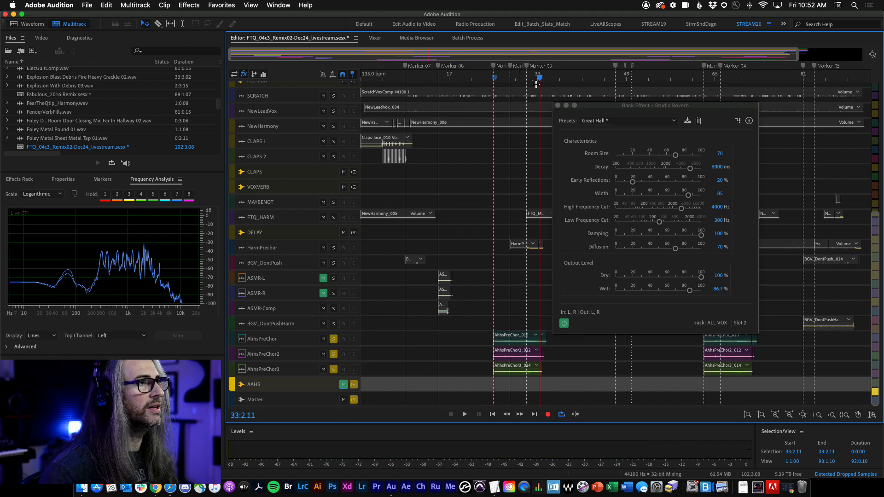
drag(541, 79, 495, 80)
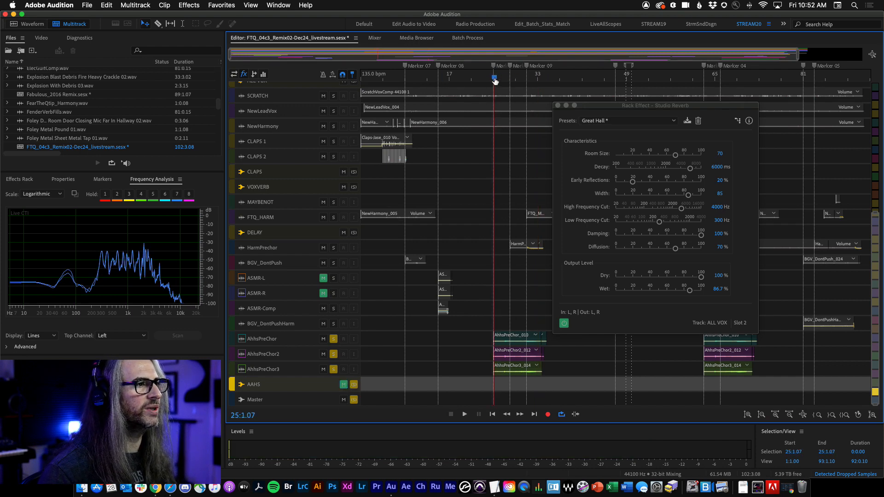
key(space)
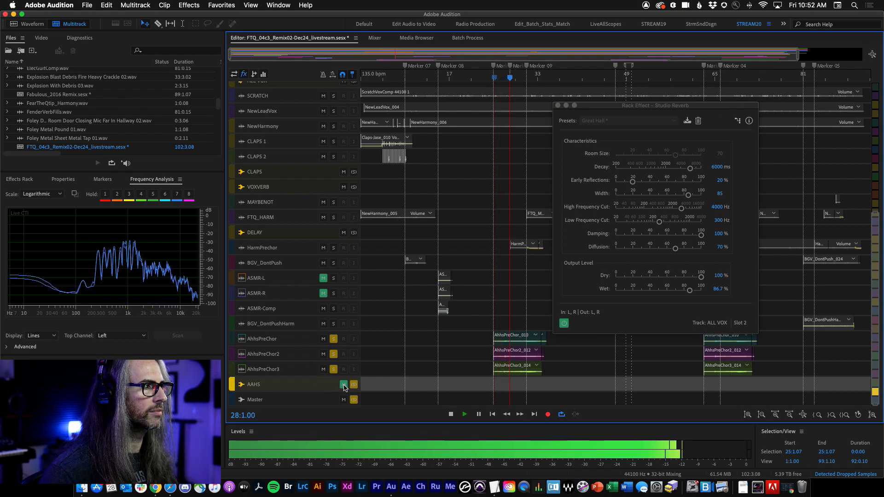
Step: Mute and unmute the AAHS track while listening, then stop playback
click(343, 384)
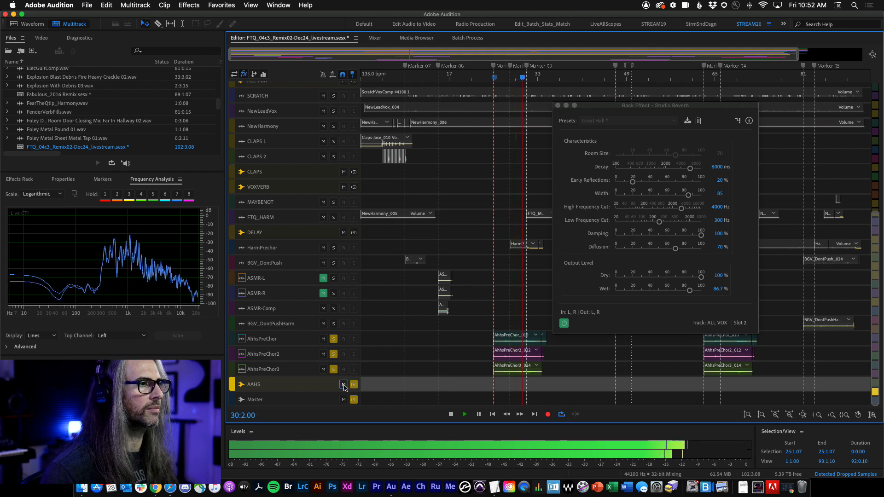
click(344, 384)
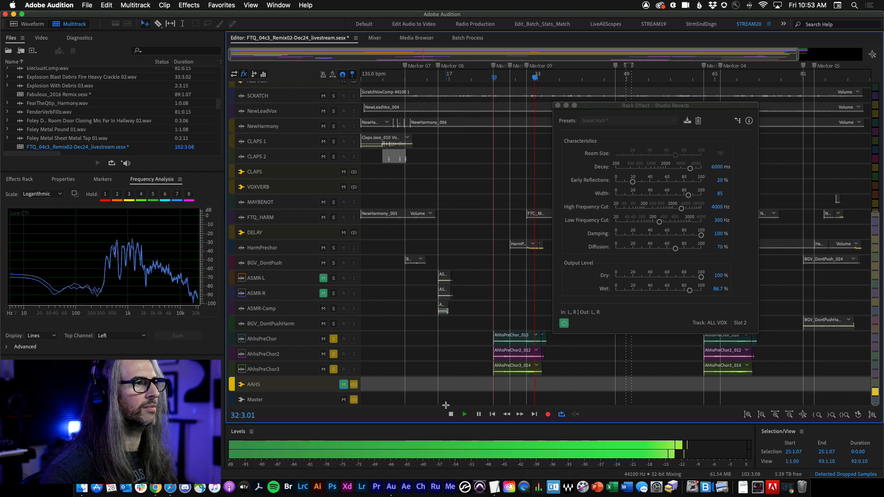
key(space)
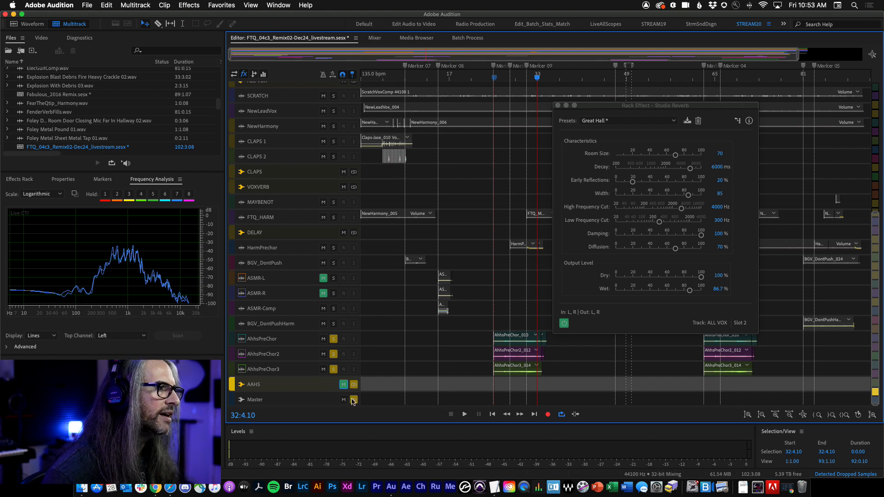
Step: Clear the AAHS solo, solo only the SCRATCH track, and play the session
click(353, 400)
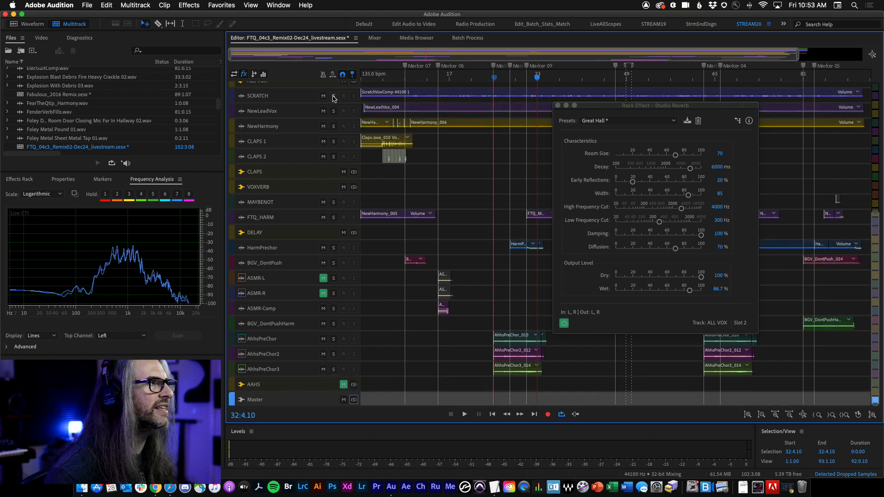
click(334, 96)
click(333, 111)
click(334, 111)
click(334, 95)
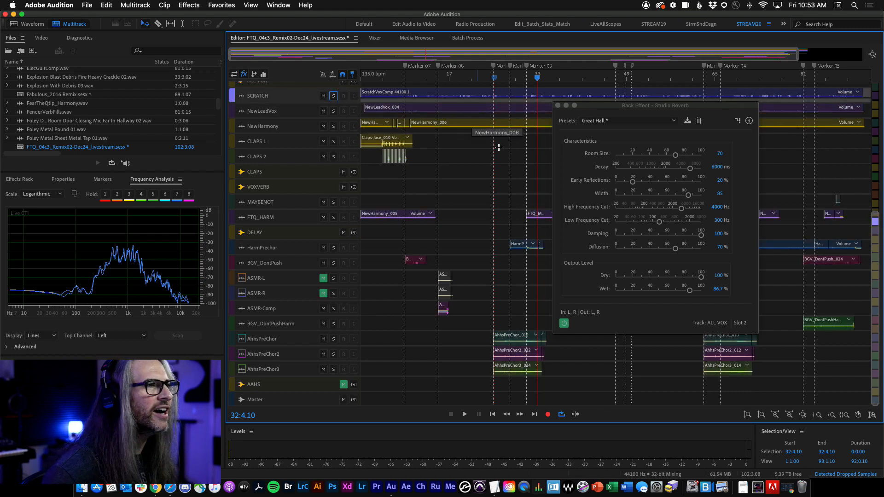
key(space)
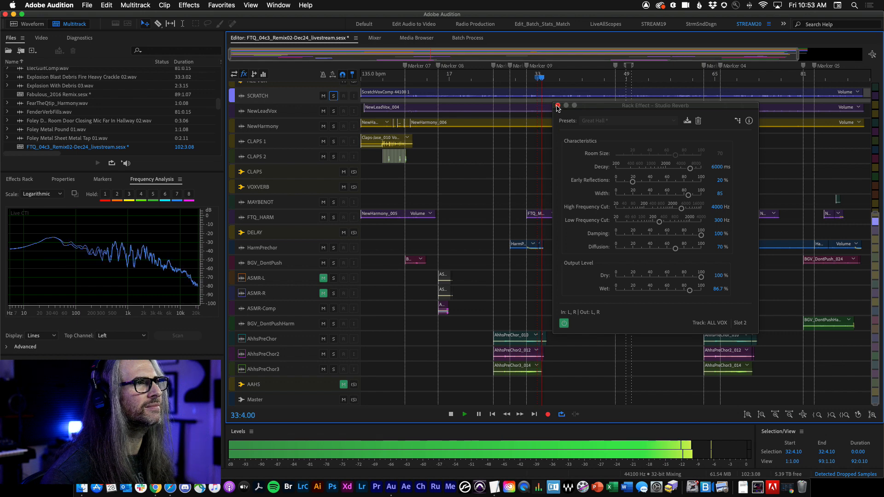
Step: Close the Studio Reverb window and switch back to the Mixer view
click(558, 105)
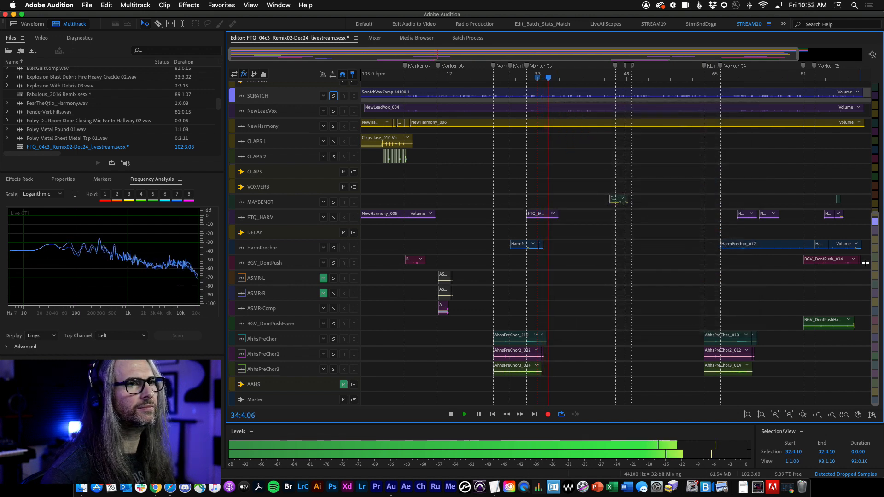
drag(876, 261, 871, 87)
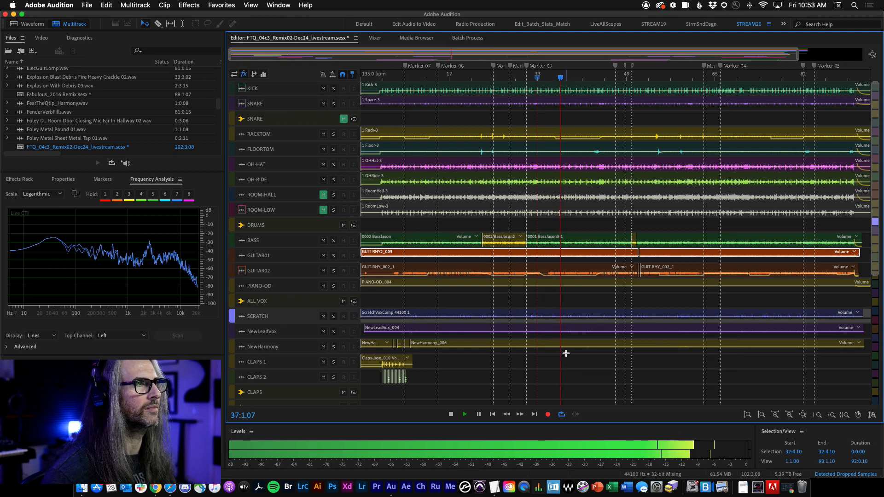
key(alt+2)
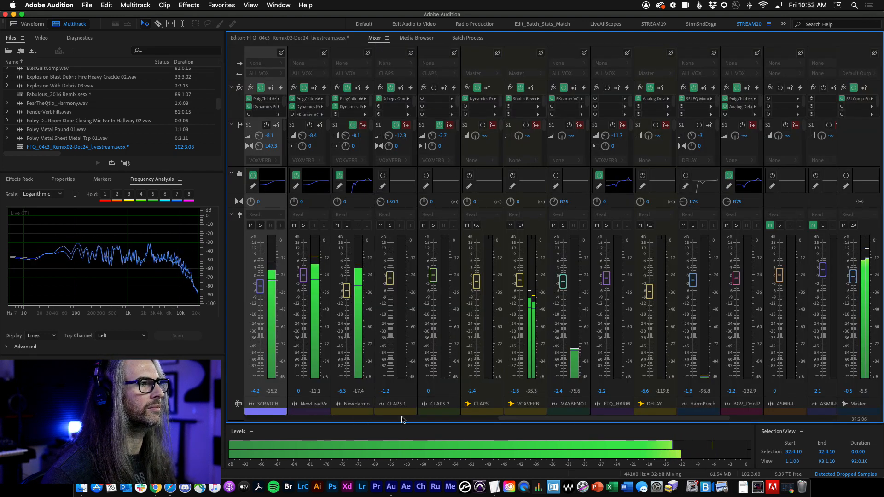
Step: Stop playback and open the Studio Reverb effect on the ALL VOX track
drag(576, 420, 482, 419)
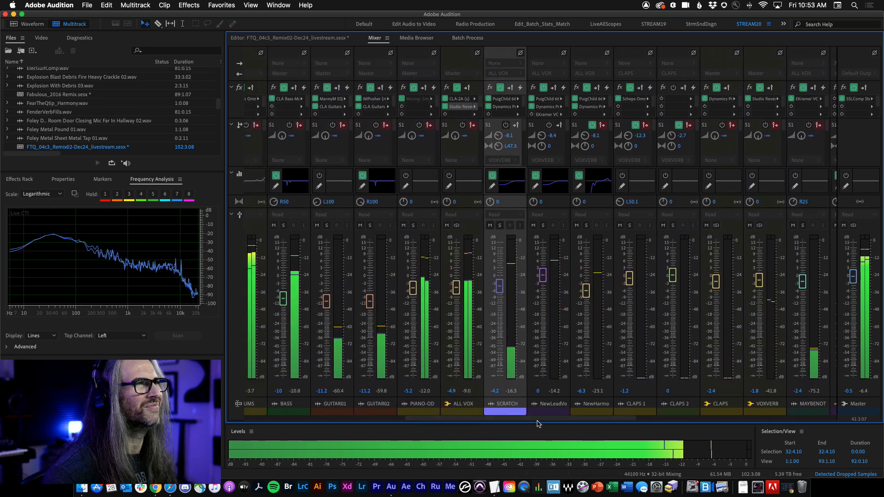
key(space)
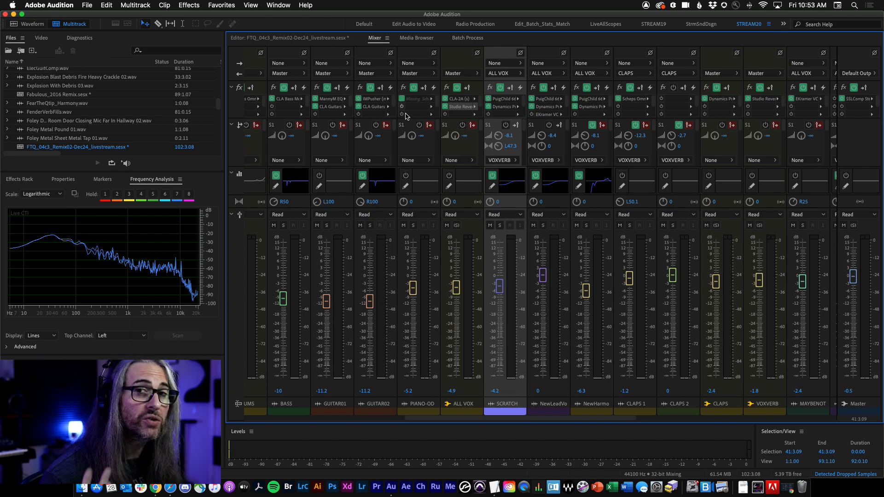
double_click(458, 109)
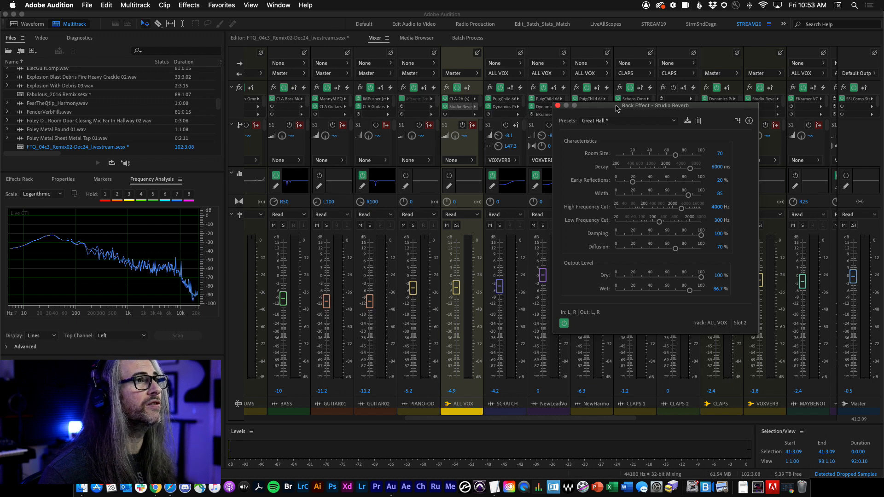
drag(532, 66, 500, 51)
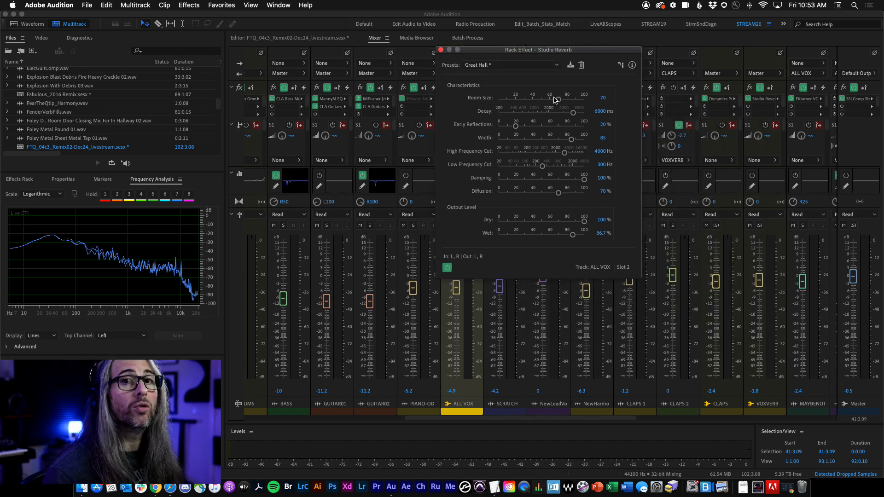
Step: Set the reverb's room size to 1, decay to 870.7 ms, wet level to 0% and width to 85.9
drag(556, 99, 489, 98)
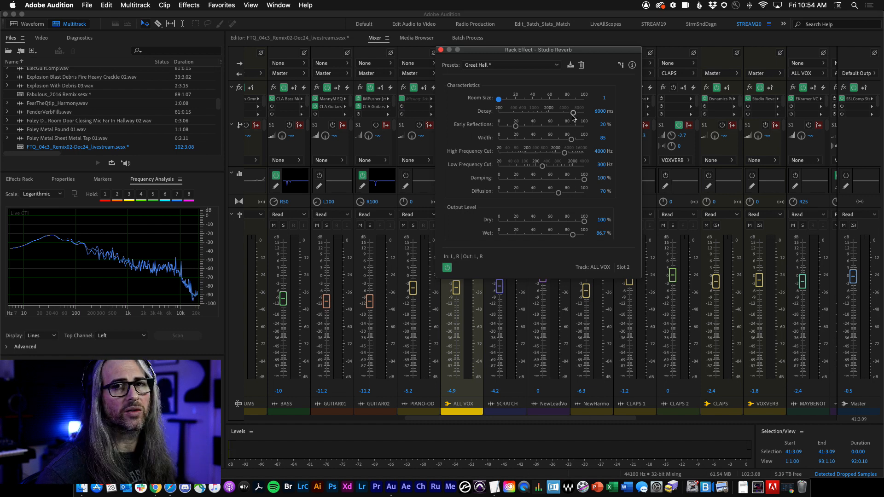
drag(574, 113, 531, 114)
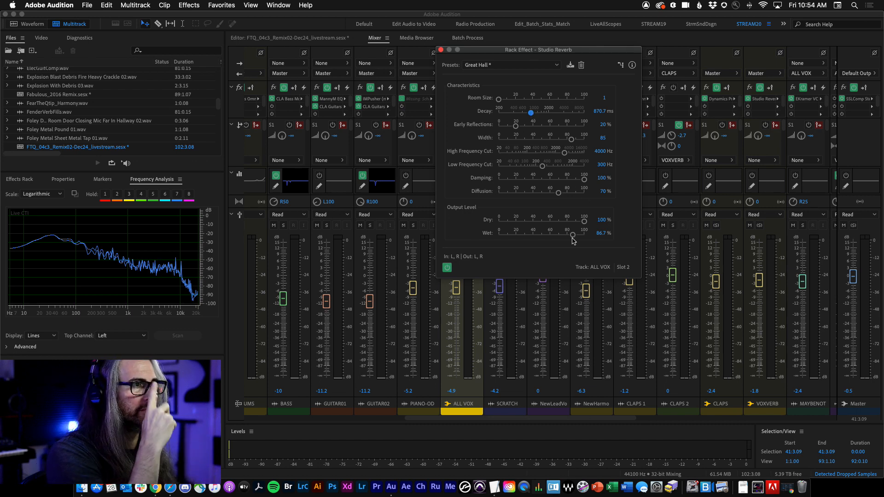
drag(572, 234, 440, 230)
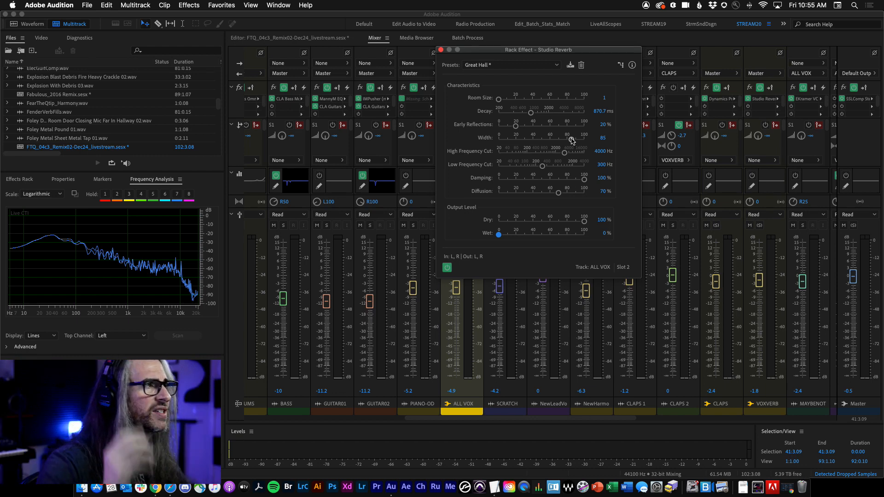
drag(572, 140, 460, 144)
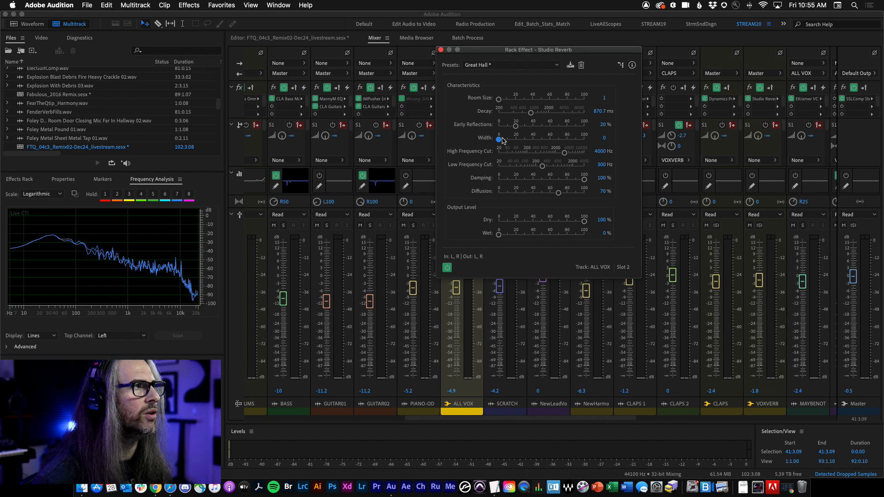
drag(500, 140, 573, 141)
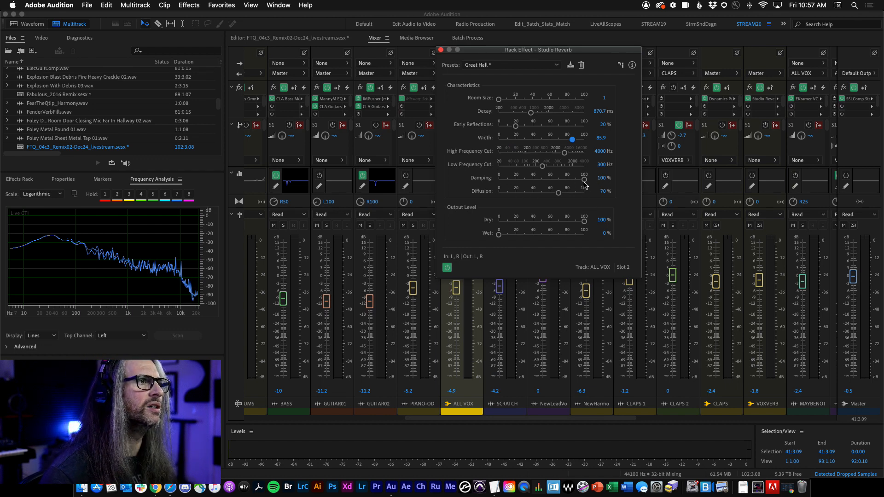
Step: Sweep the damping and diffusion sliders through their range, leaving both at 0%
drag(584, 179, 489, 181)
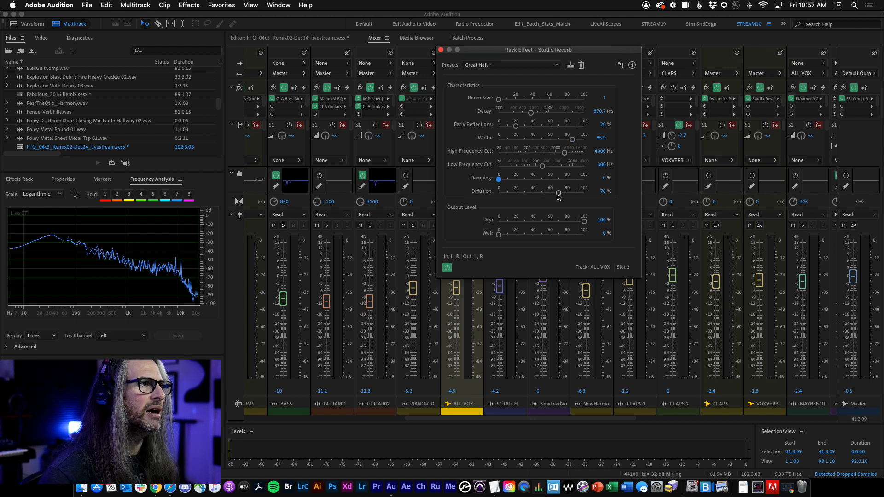
drag(558, 194, 490, 193)
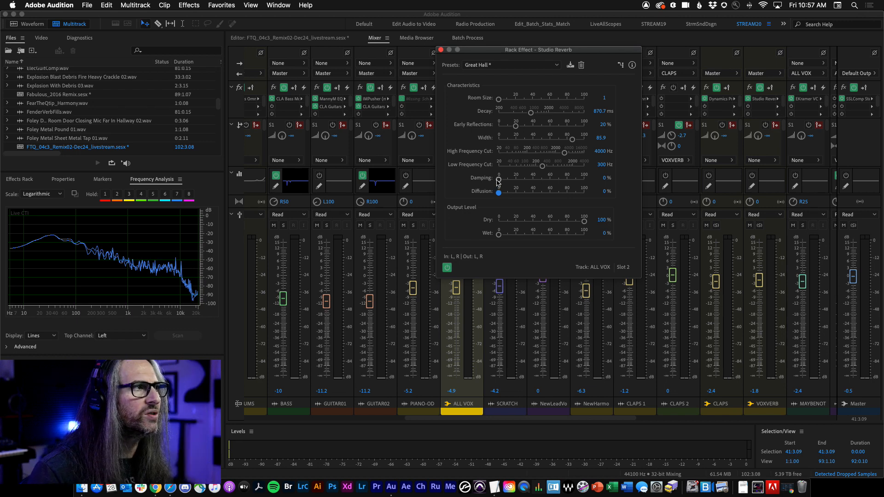
drag(498, 180, 567, 181)
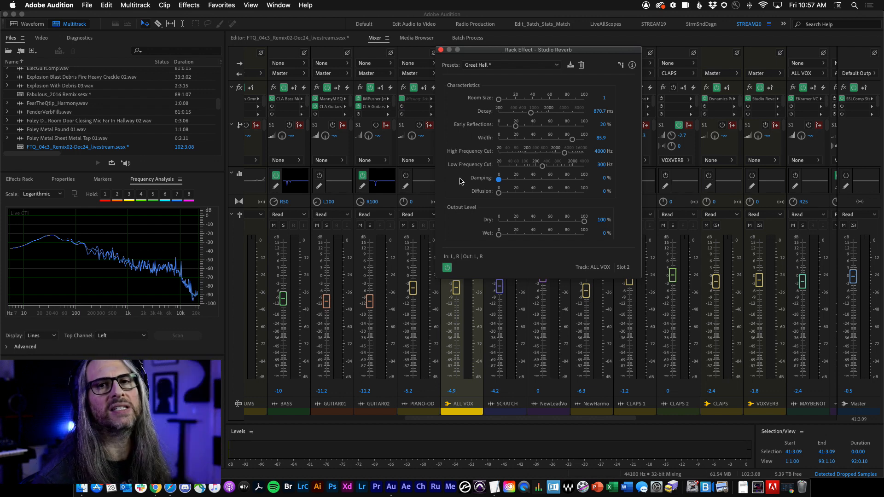
drag(500, 183, 641, 182)
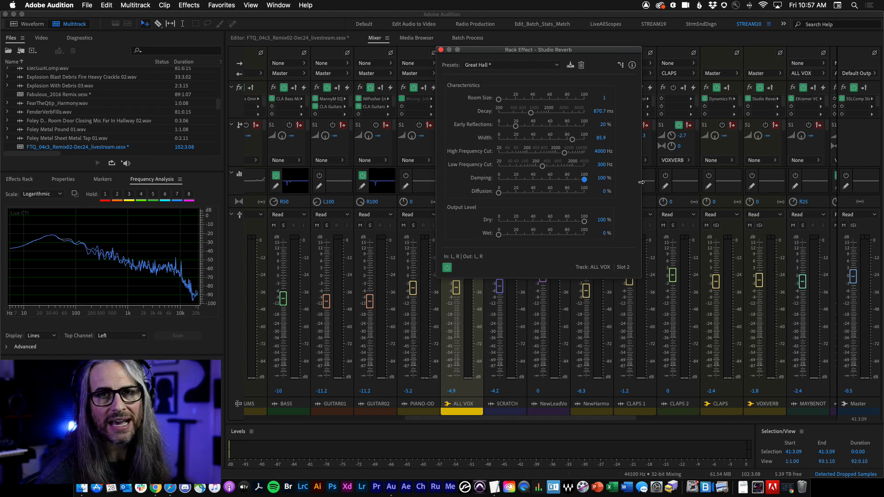
drag(583, 180, 446, 181)
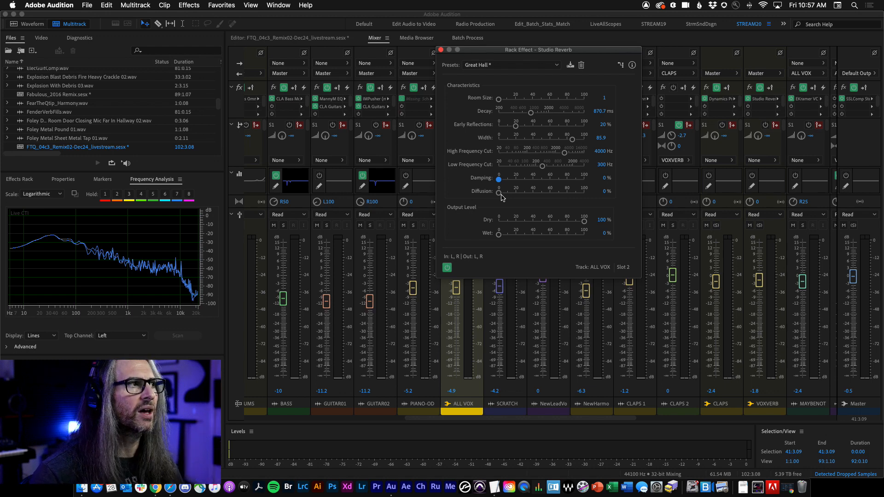
drag(502, 195, 584, 197)
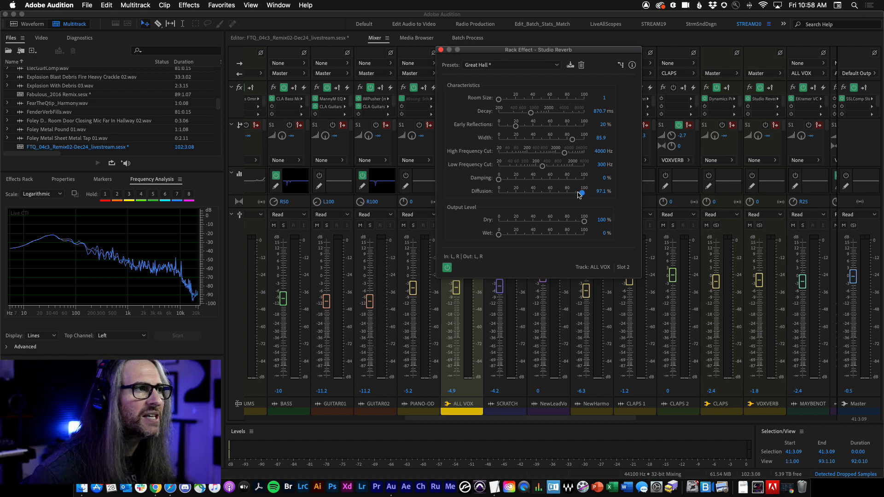
mouse_move(555, 195)
mouse_down()
mouse_move(484, 195)
mouse_move(558, 195)
mouse_up()
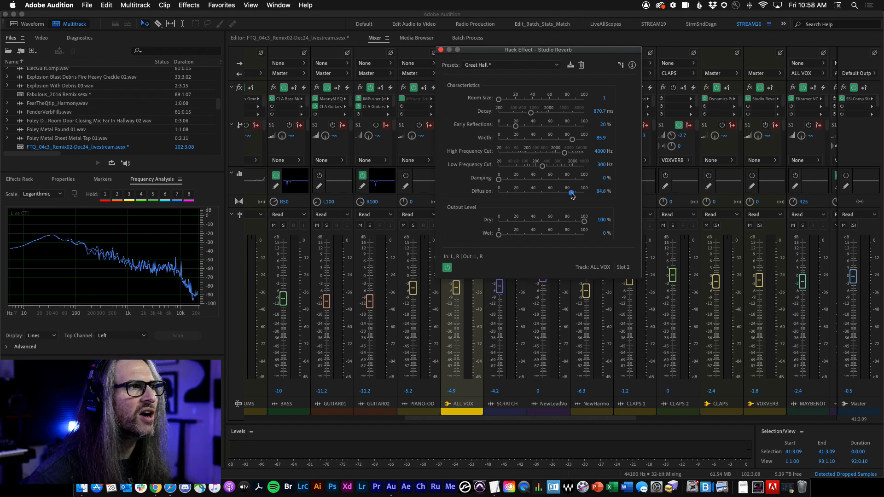
drag(575, 195, 555, 194)
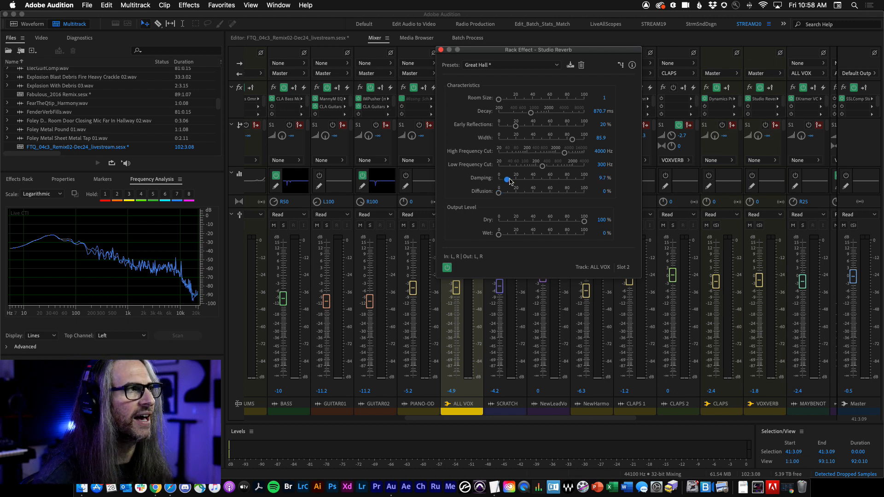
drag(510, 181, 467, 178)
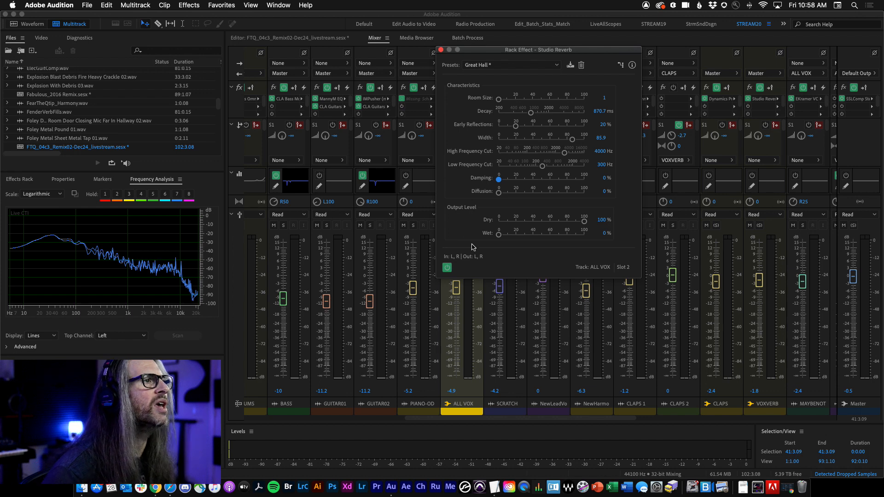
Step: Switch to the Editor view and back to the Mixer, reposition the reverb window, and start playback
click(311, 40)
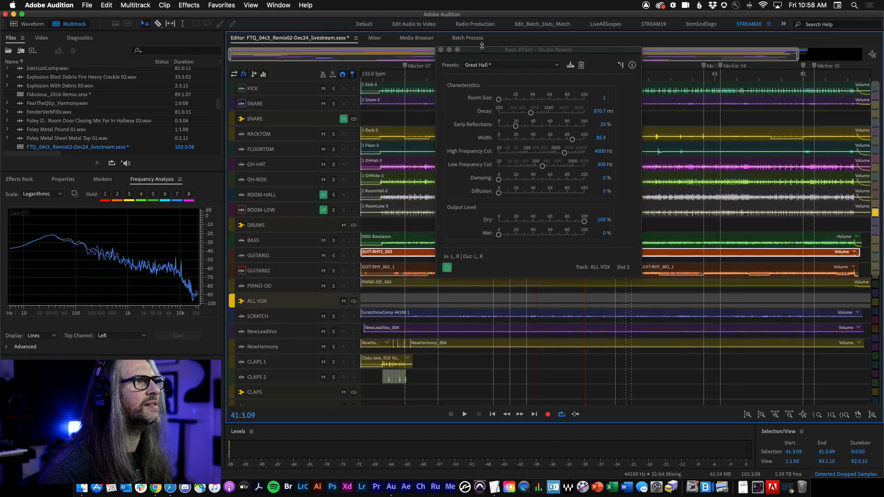
drag(481, 46, 330, 189)
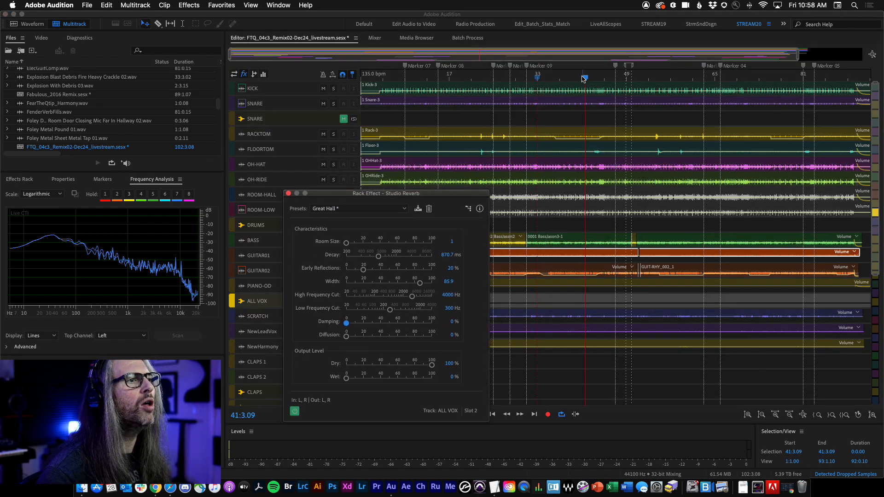
drag(358, 191, 452, 67)
click(375, 38)
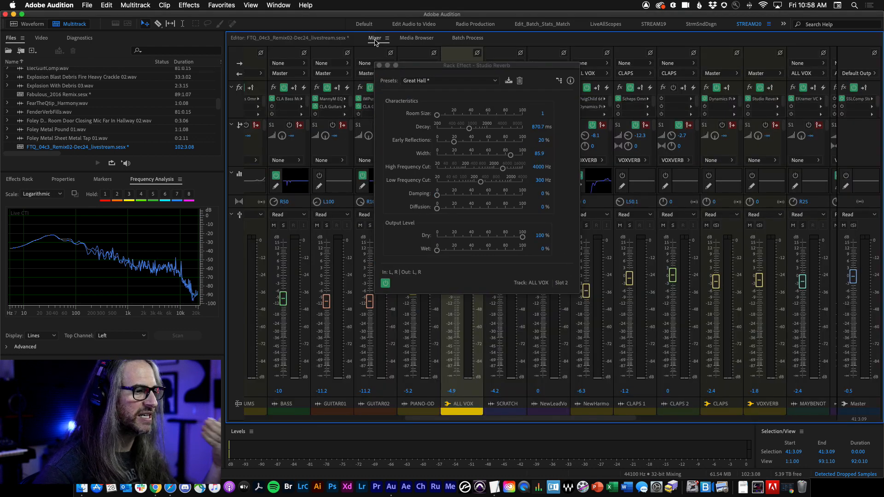
key(space)
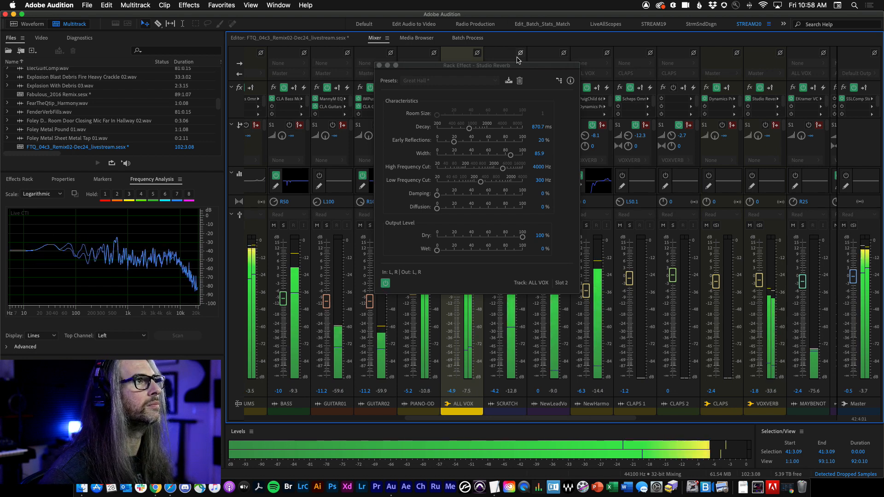
drag(477, 66, 732, 79)
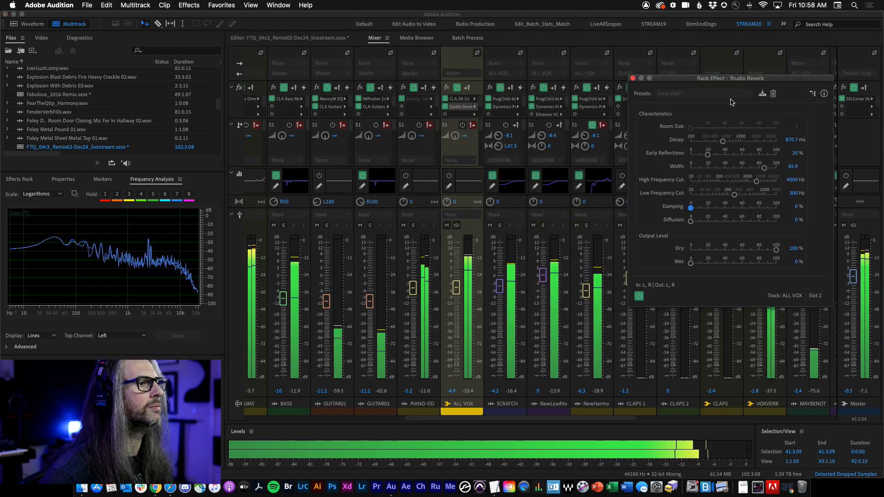
Step: Solo NewLeadVox instead of SCRATCH, set the reverb to 0% dry and 69.3% wet, and stop playback
click(500, 226)
click(543, 226)
drag(728, 78, 647, 17)
drag(610, 204, 552, 195)
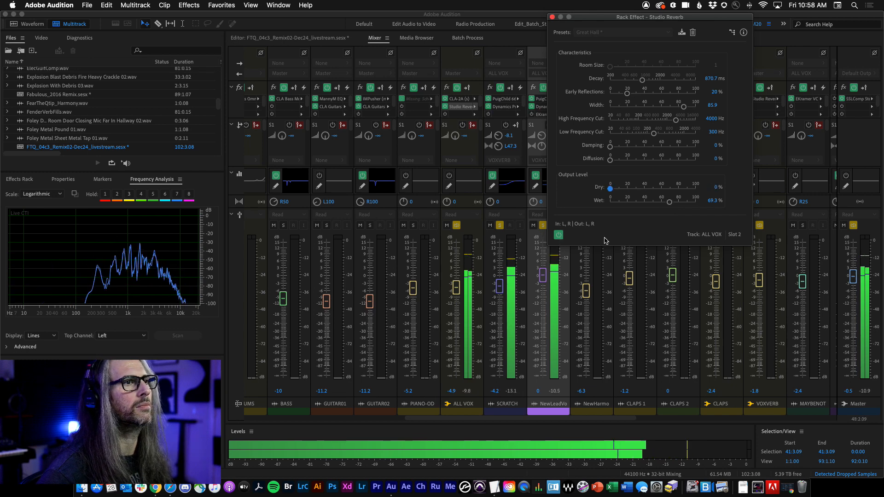
key(space)
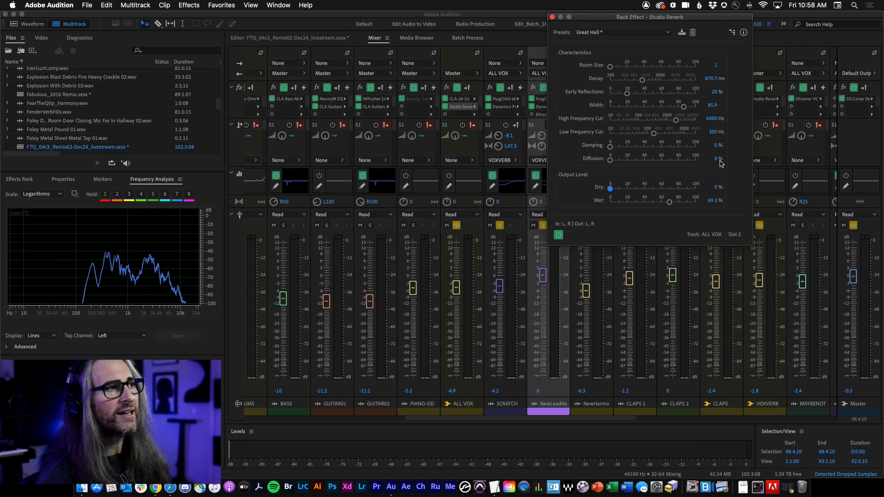
Step: Set the reverb to 100% wet and, while playing, adjust decay to 1061 ms, early reflections to 21.4% and width to 71.4
drag(669, 202, 720, 204)
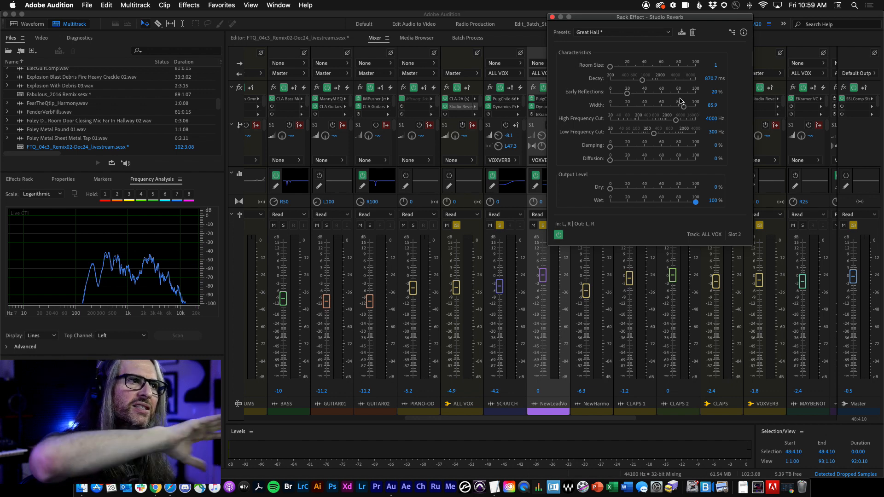
key(space)
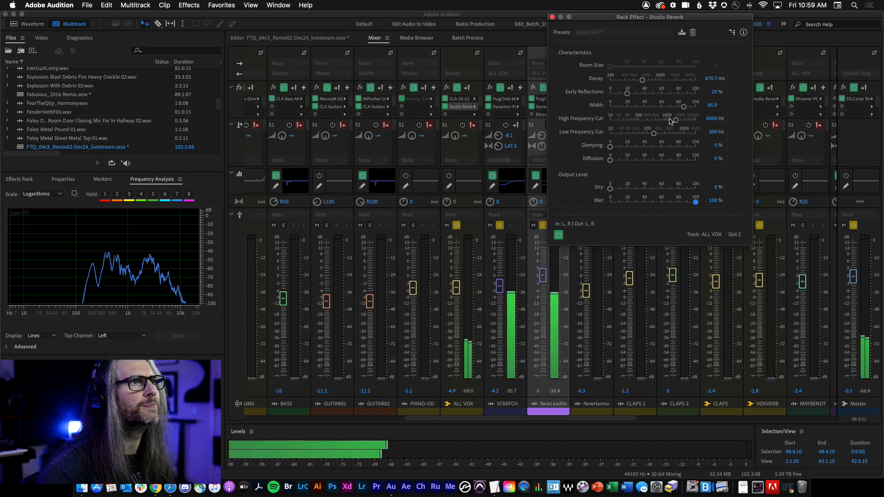
drag(643, 80, 629, 93)
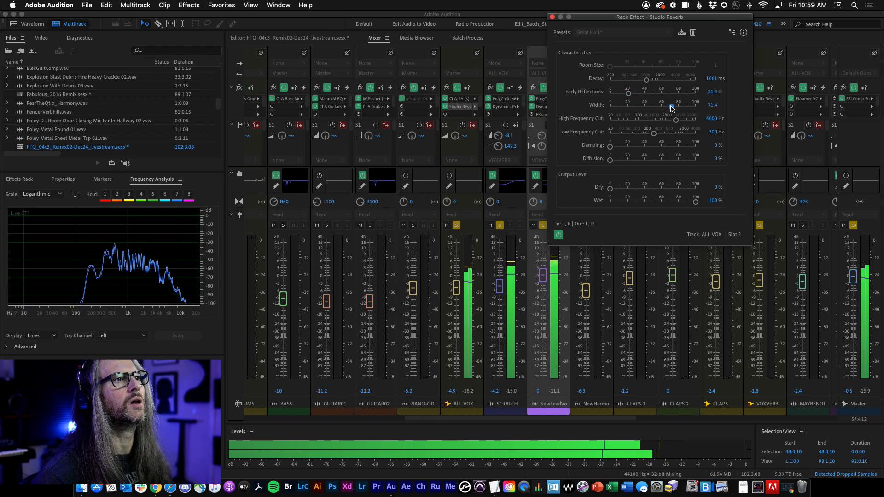
Step: Raise the high frequency cut to 10564 Hz and set damping to 13.5% and diffusion to 61.1%
drag(677, 122, 681, 123)
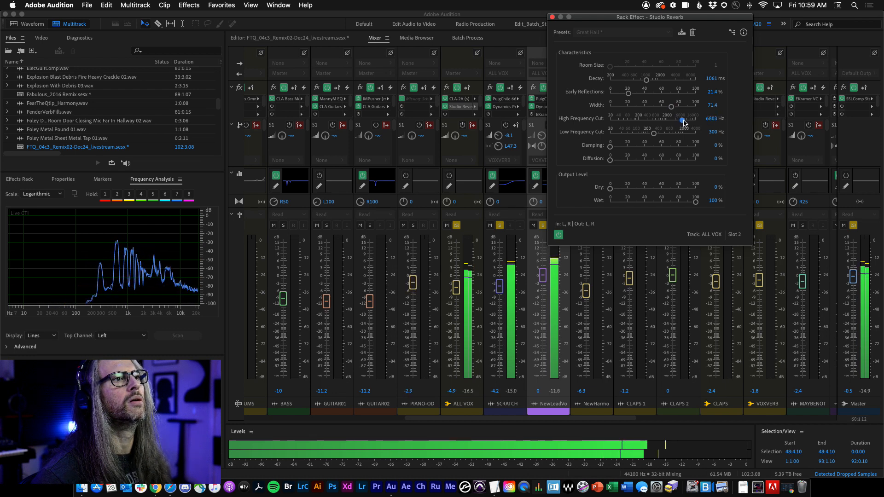
drag(685, 122, 689, 124)
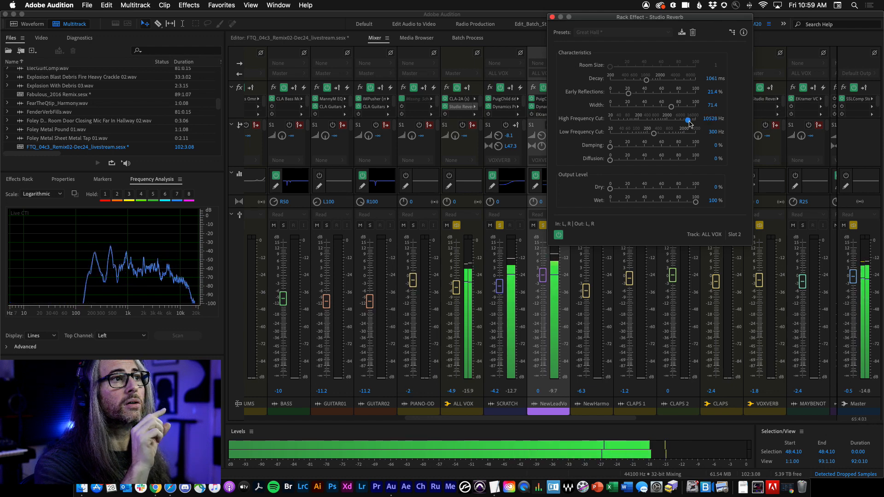
drag(610, 146, 662, 161)
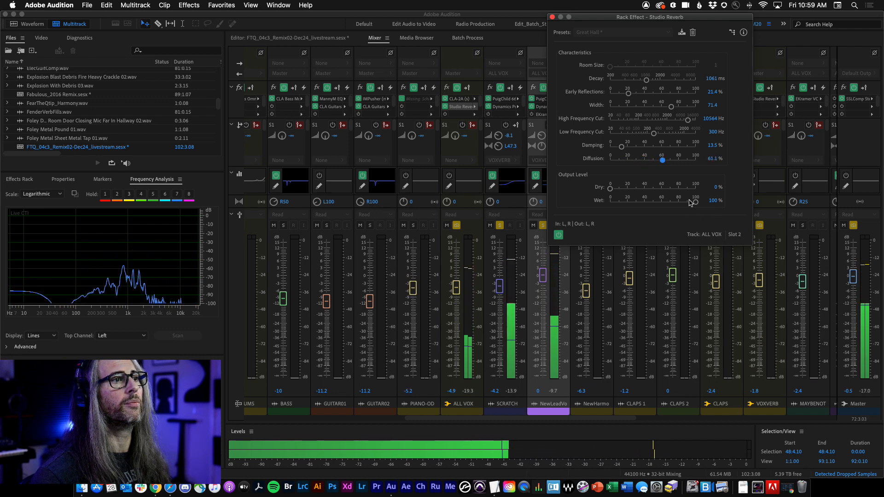
Step: Set the reverb output to 100% dry and 61.1% wet and toggle the effect's power during playback
drag(695, 203, 694, 206)
key(space)
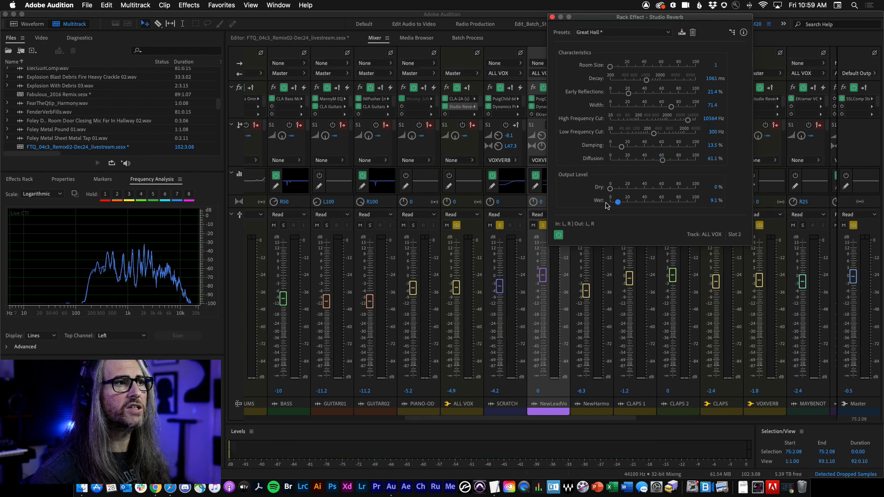
drag(607, 205, 611, 195)
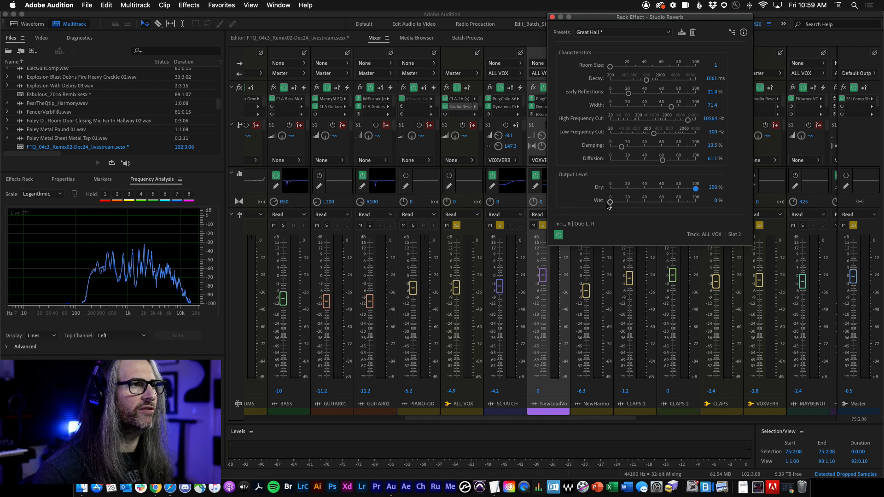
key(space)
drag(608, 206, 663, 200)
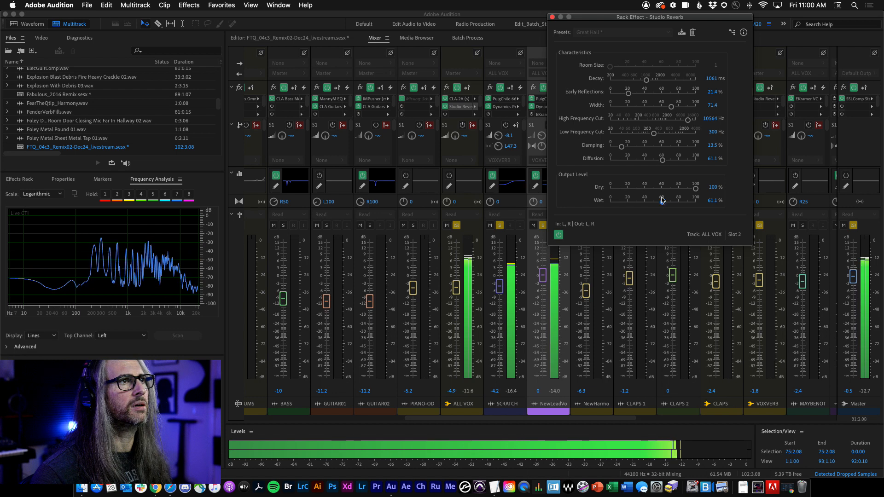
click(558, 236)
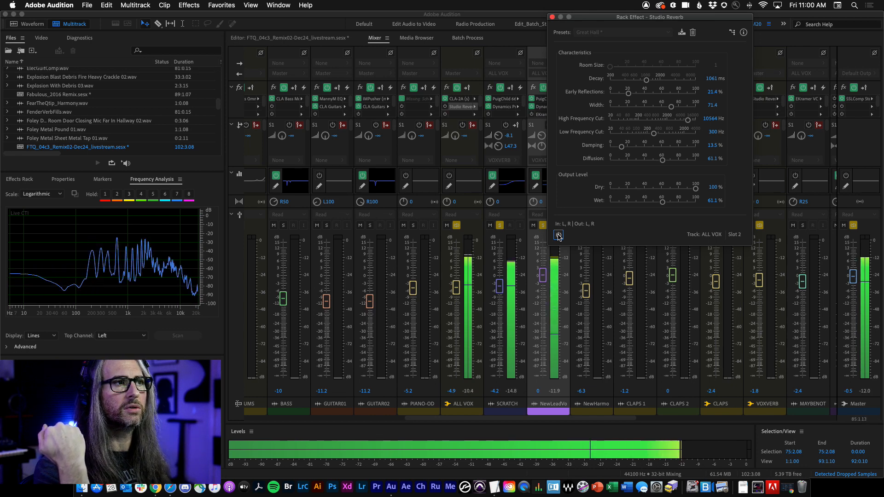
Step: Switch to the multitrack editor, restart playback near bar 9 and toggle the reverb's power on and off to compare
click(558, 236)
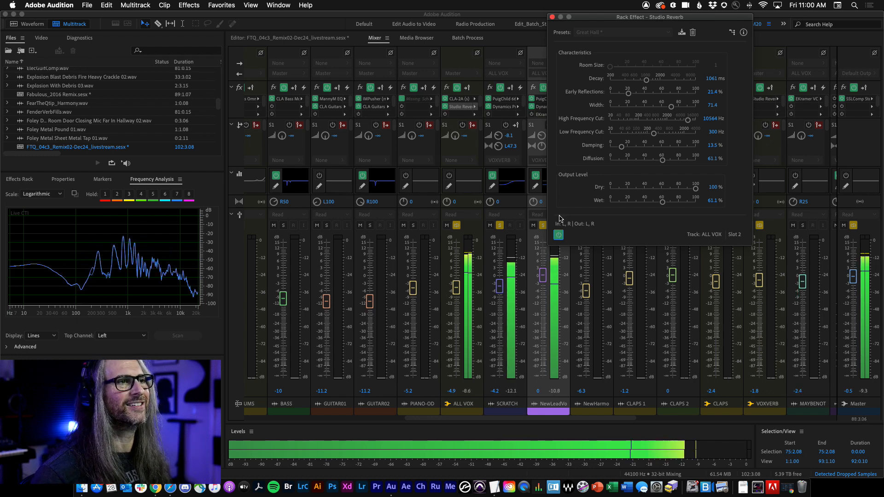
click(304, 39)
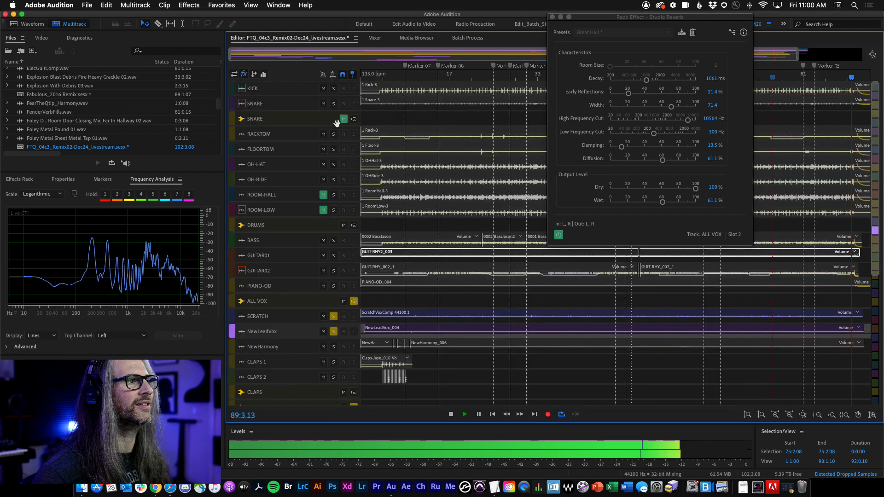
key(space)
click(407, 78)
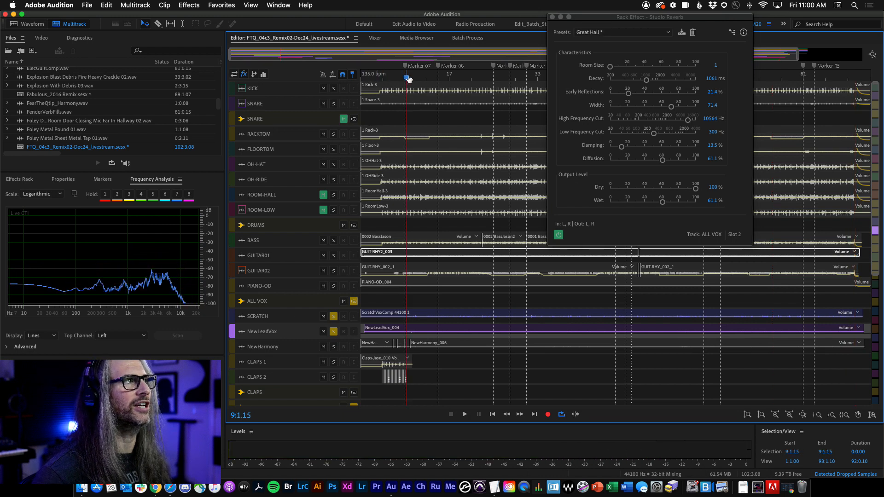
key(space)
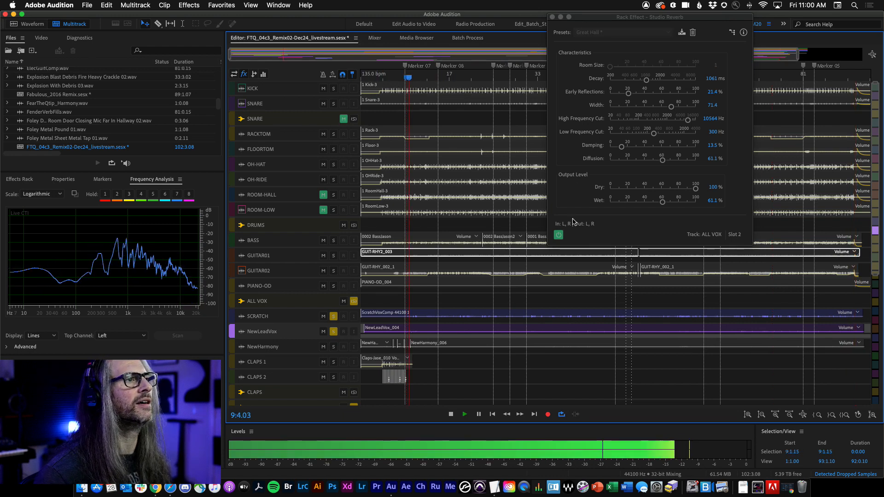
click(558, 235)
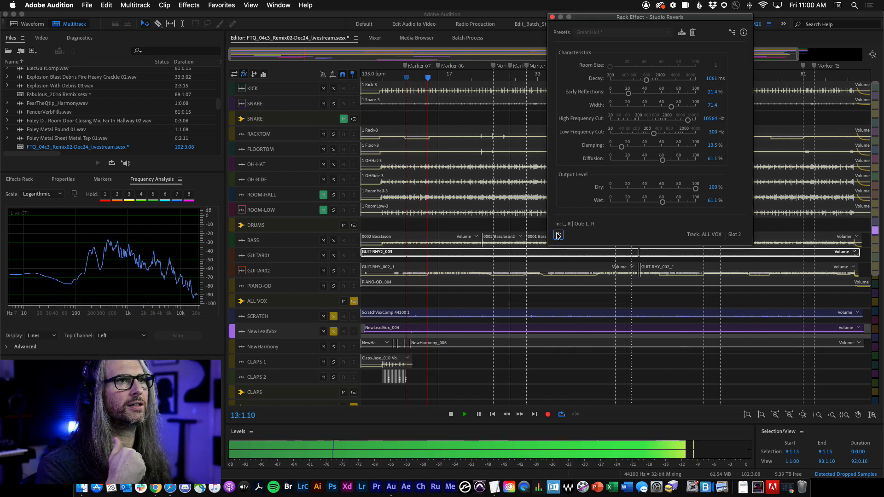
click(559, 236)
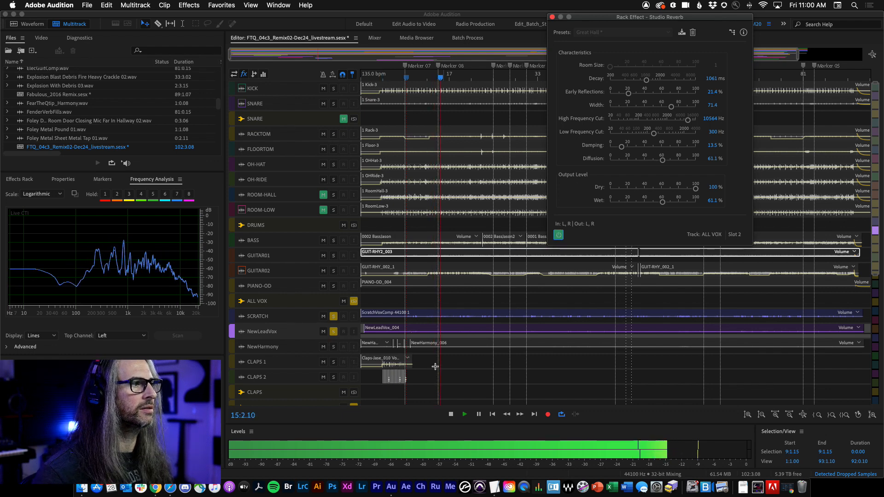
click(559, 236)
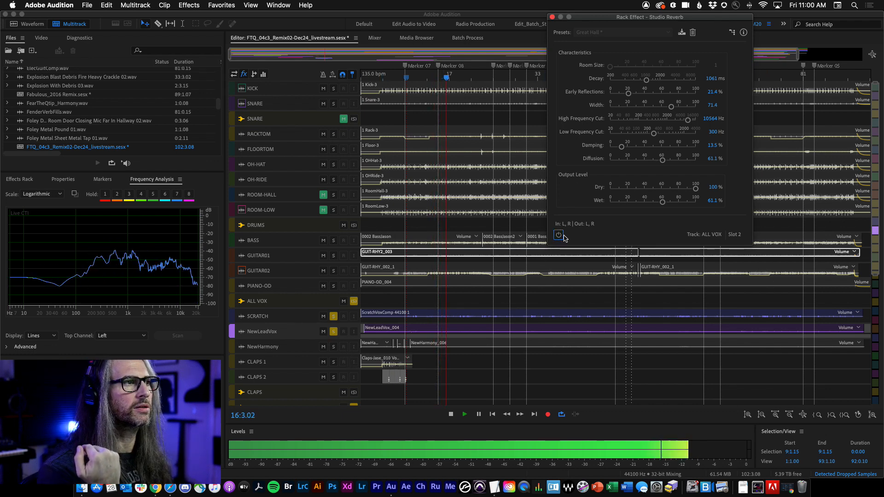
click(560, 236)
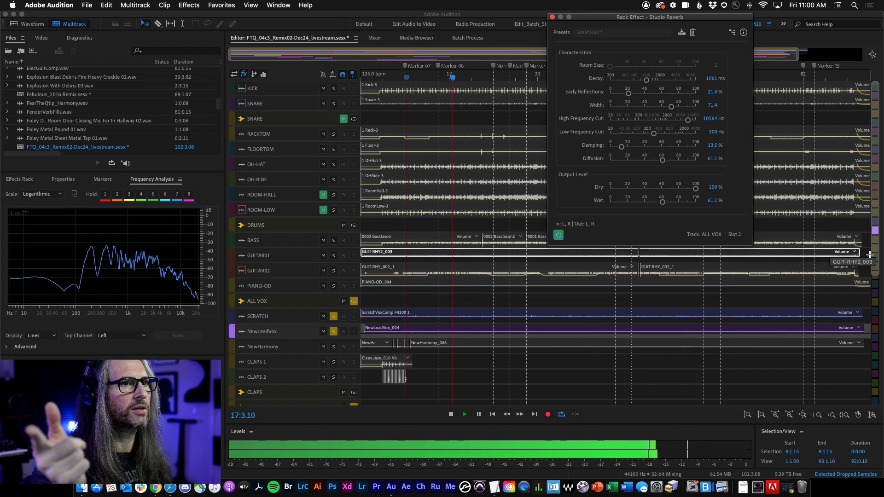
Step: Select the Master track, then raise the reverb's wet level to 75.5% and early reflections to 32.7%
scroll(599, 277, down, 10)
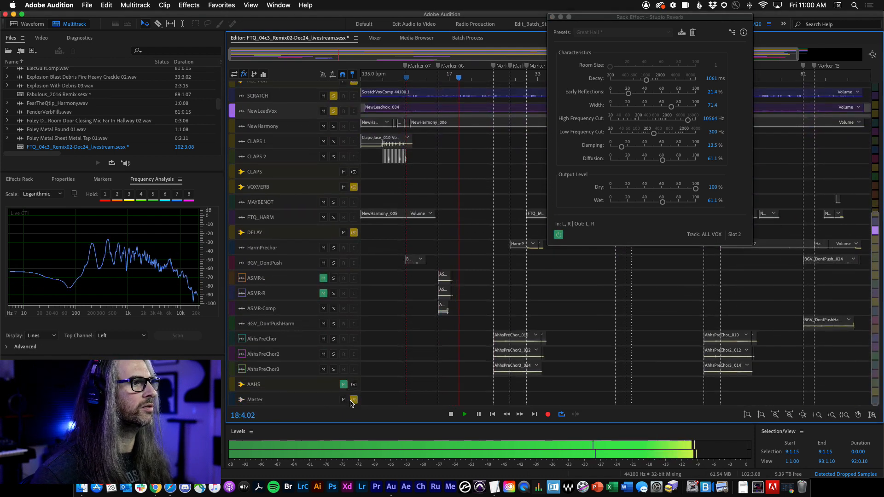
click(351, 403)
drag(663, 202, 675, 202)
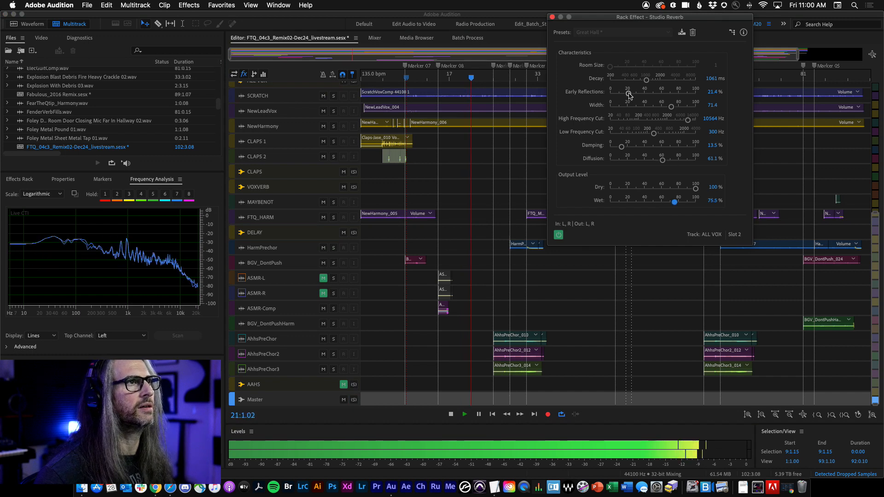
drag(629, 95, 641, 95)
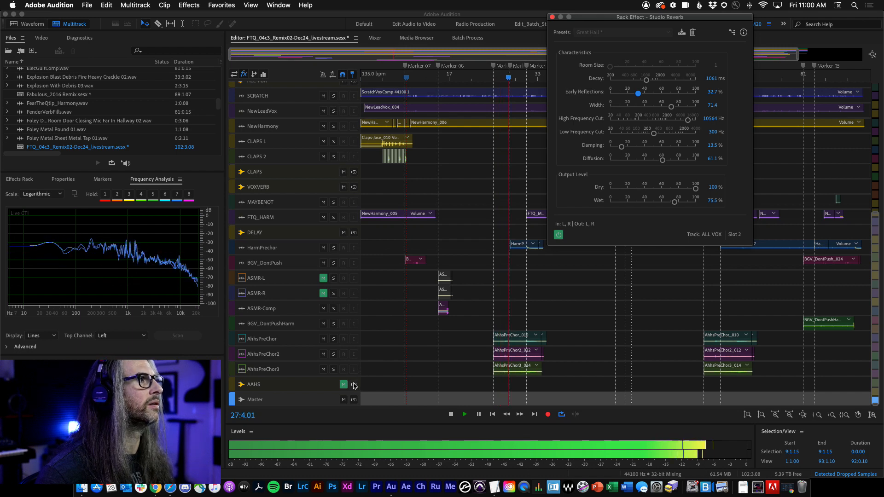
Step: Toggle mute and solo on the AAHS bus and the solo buttons of the SCRATCH and NewLeadVox tracks
click(344, 385)
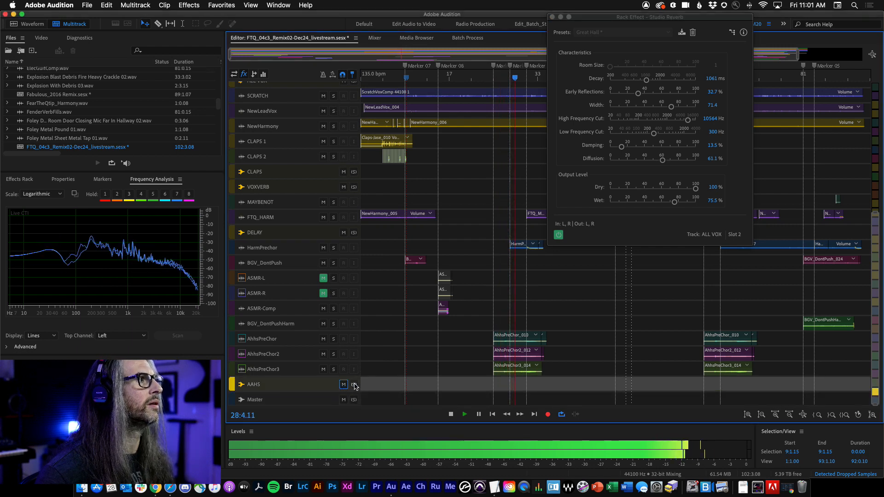
click(354, 385)
click(334, 95)
click(334, 111)
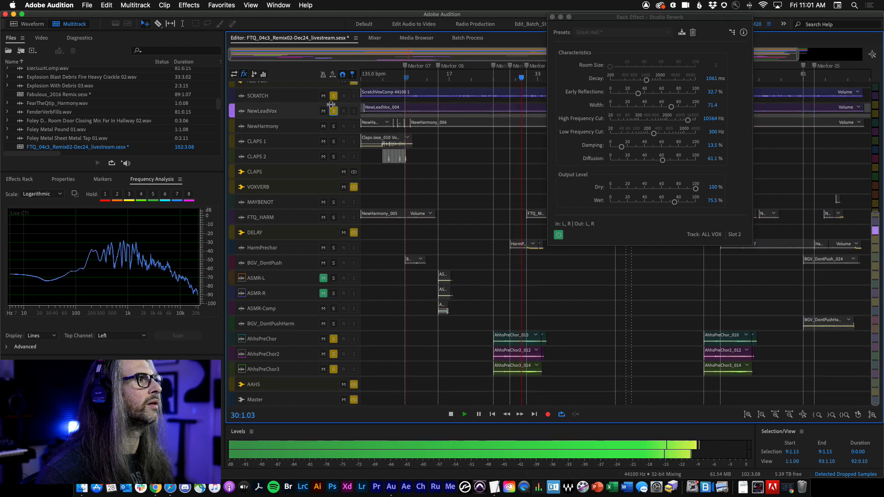
Step: Switch to the Mixer and play back the vocals with the adjusted reverb, then stop
click(375, 37)
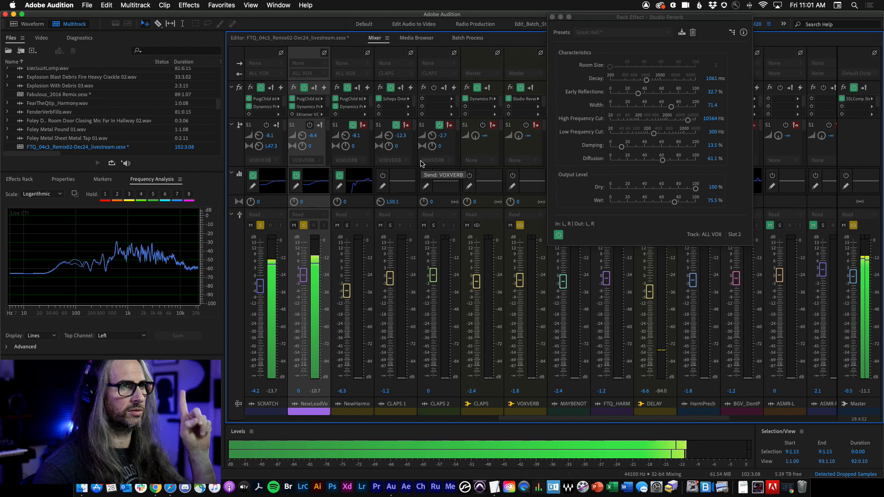
key(space)
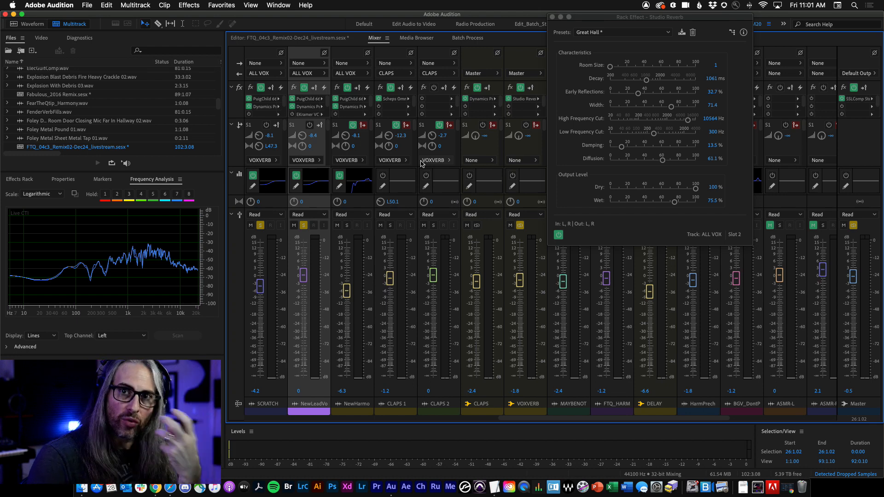
key(space)
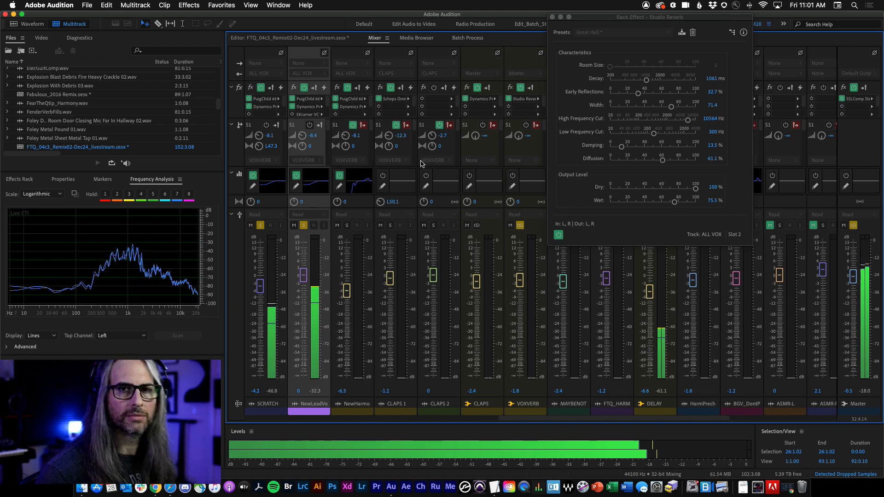
key(space)
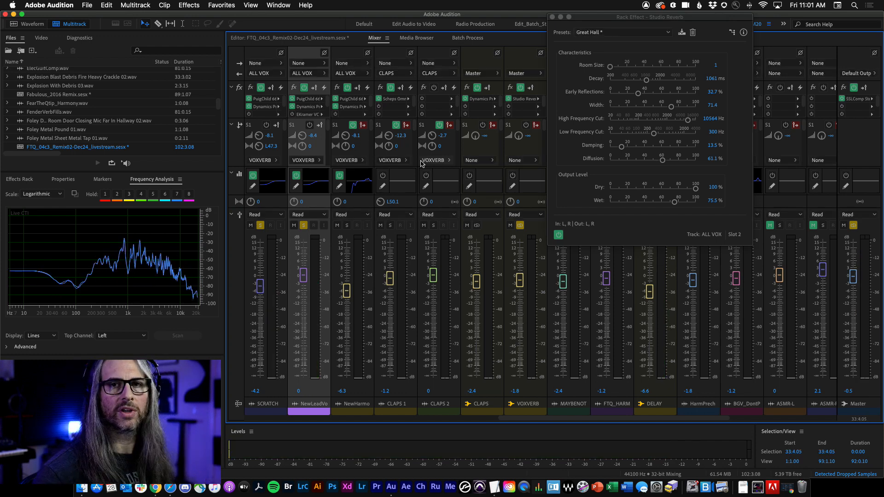
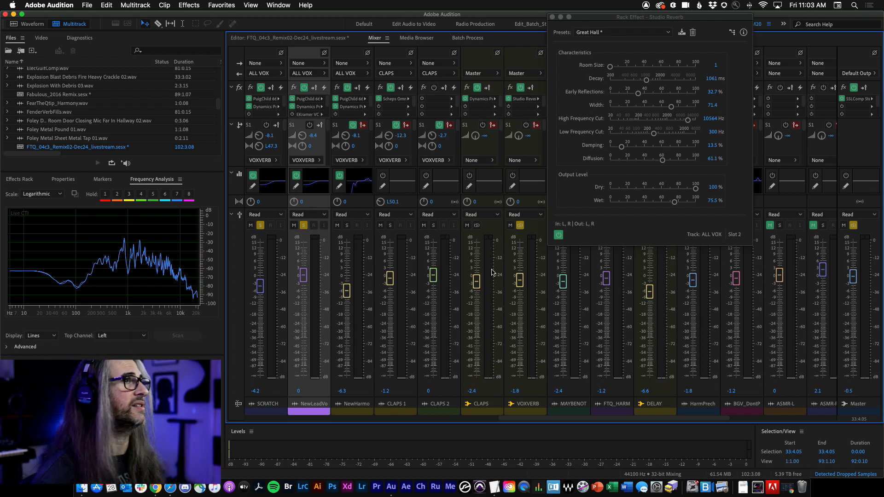
Step: Close the reverb window and switch to the Fabulous_2016 Remix session
click(553, 18)
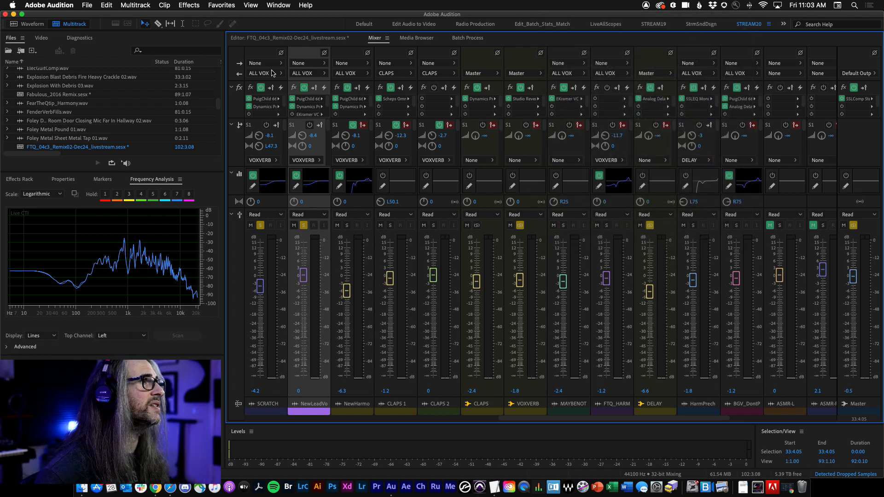
click(351, 39)
click(354, 38)
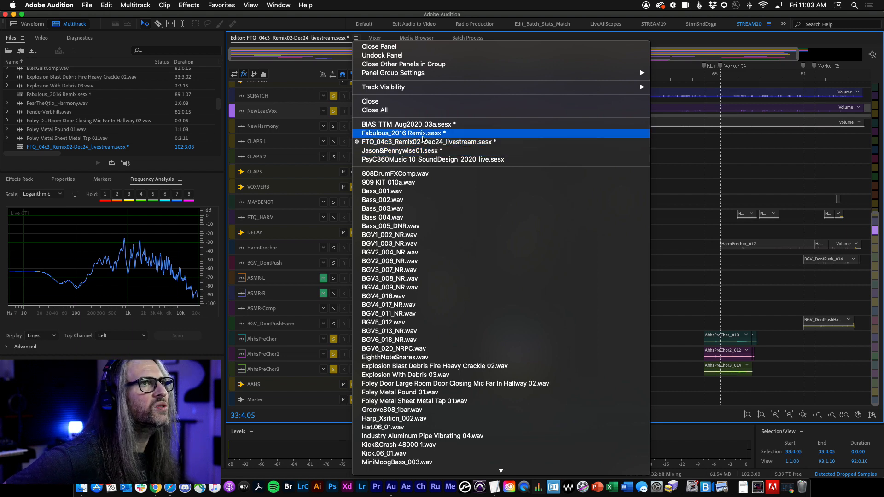
click(429, 135)
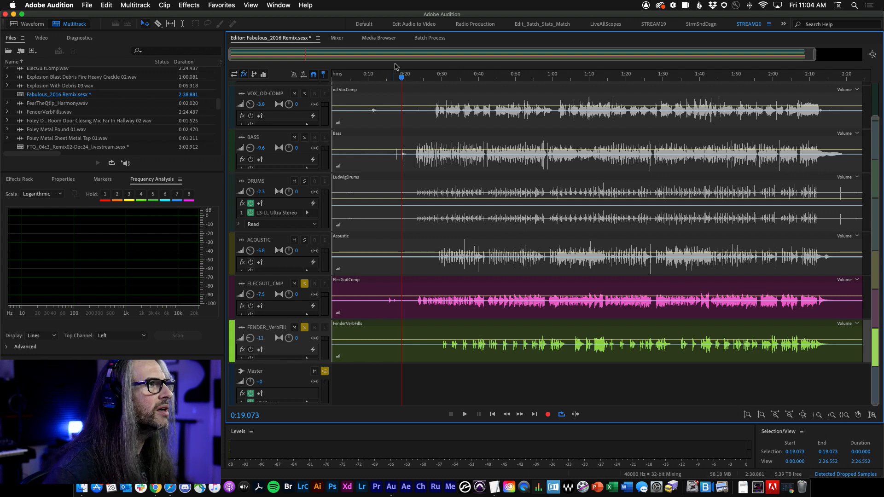
Step: Pan the ELECGUIT_CMP track to L49.3 and the FENDER_VerbFill track to R49.7
drag(402, 78, 416, 79)
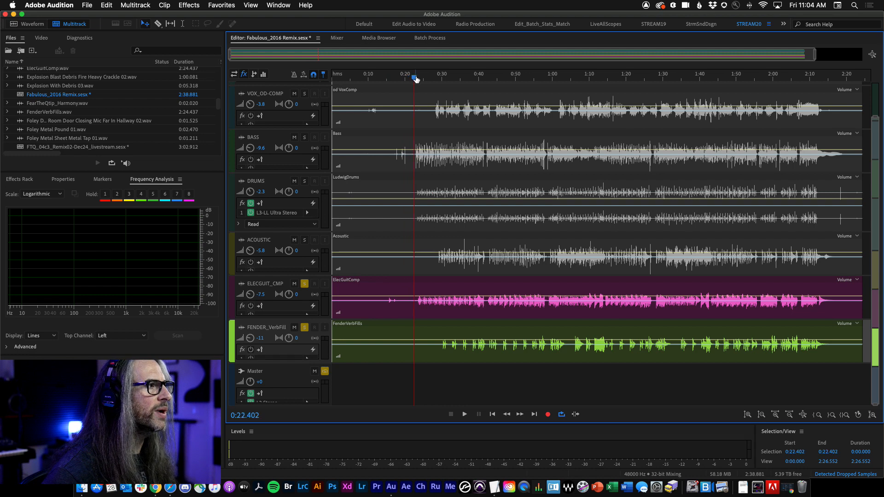
click(335, 38)
click(273, 38)
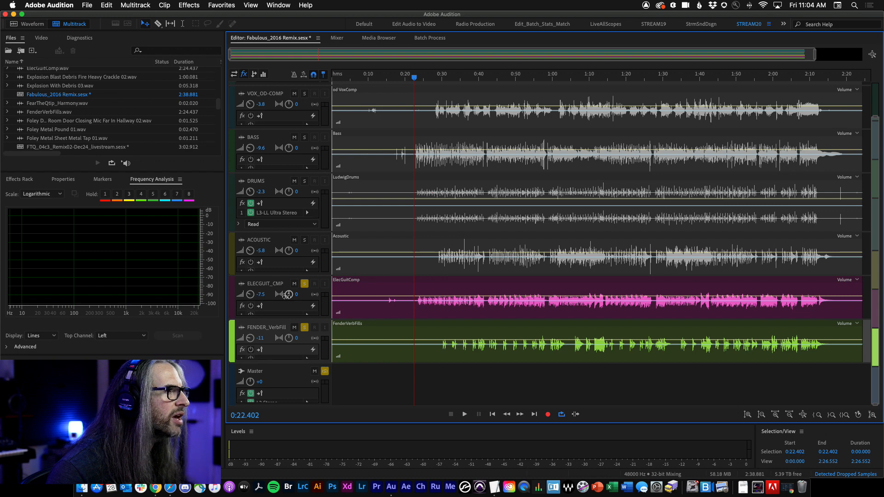
drag(287, 296, 276, 329)
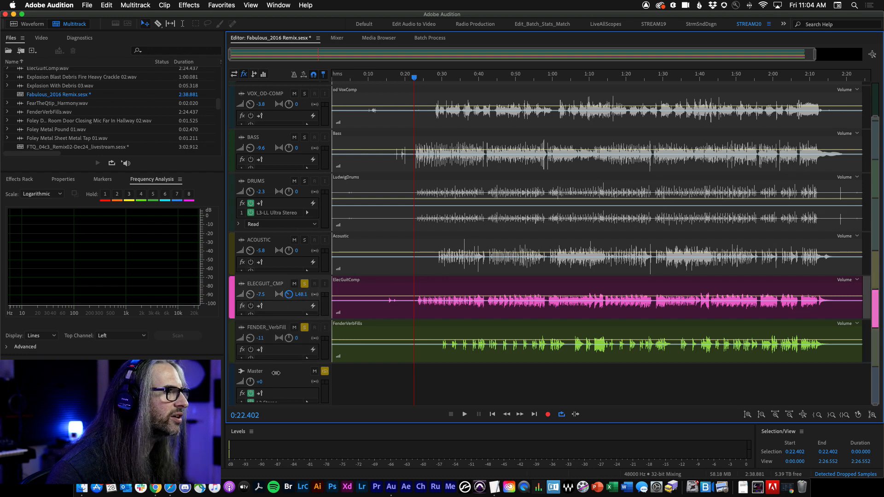
drag(288, 338, 296, 256)
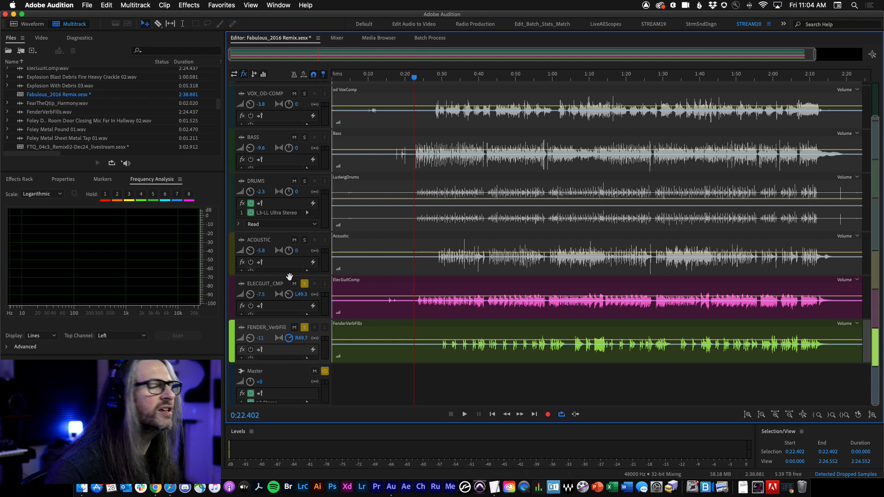
Step: Start playback from about 0:22 and switch to the Mixer
key(space)
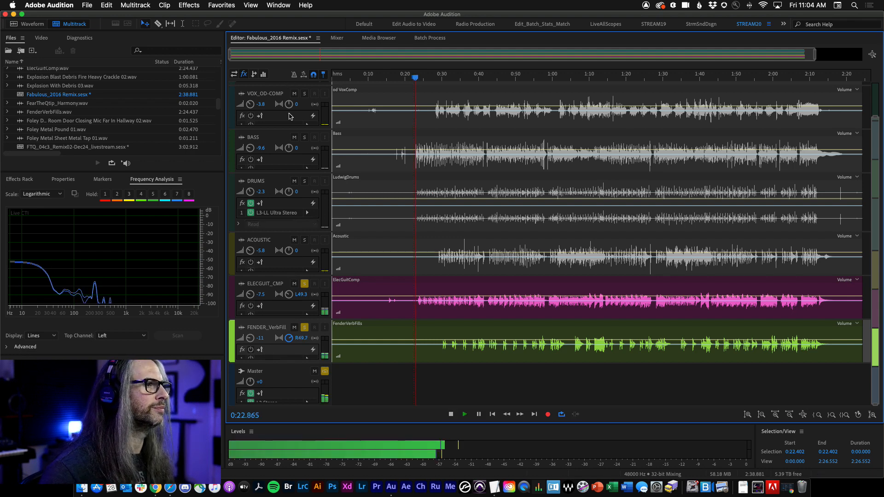
click(336, 37)
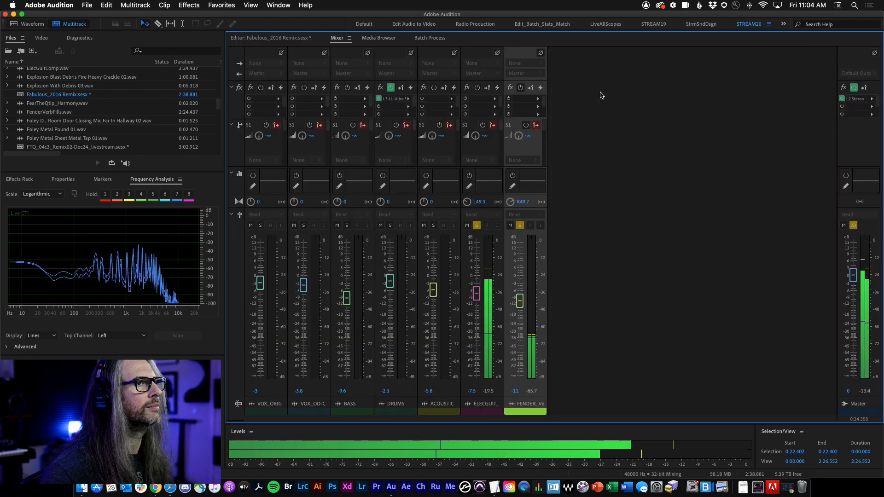
Step: Open the Master track's L2 Stereo limiter, lower its threshold to -12.5, and close it
double_click(855, 99)
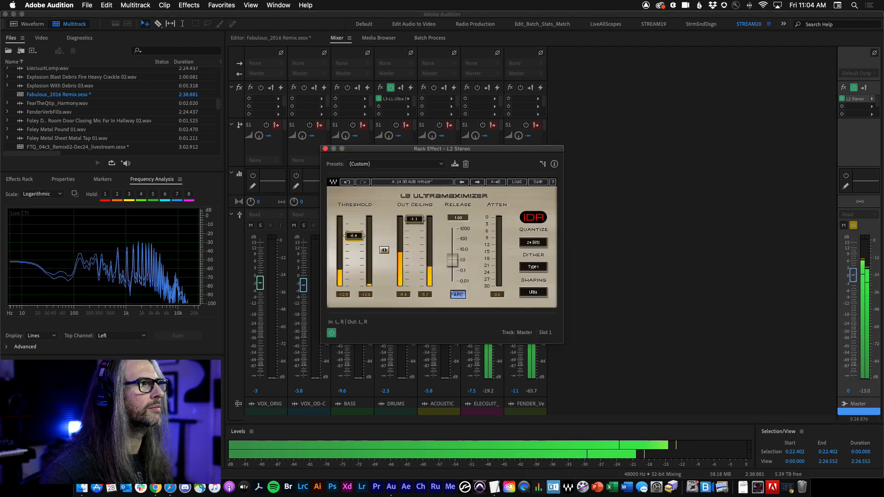
drag(354, 236, 355, 243)
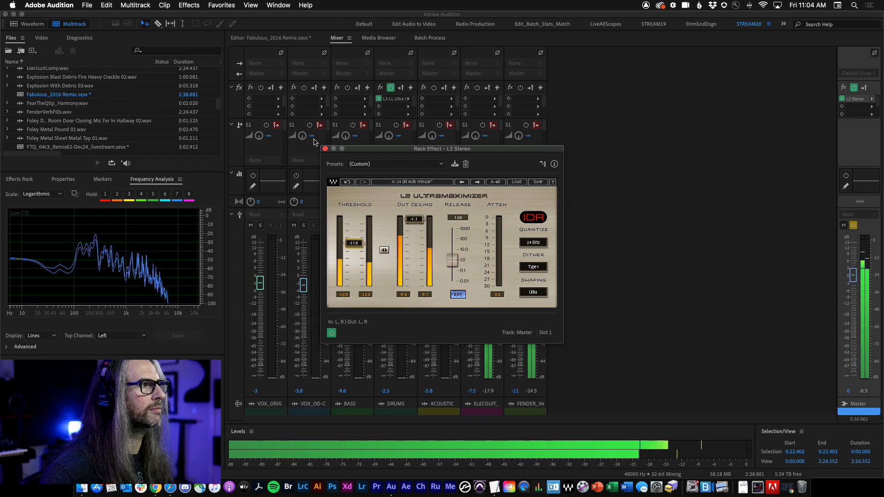
drag(355, 243, 354, 246)
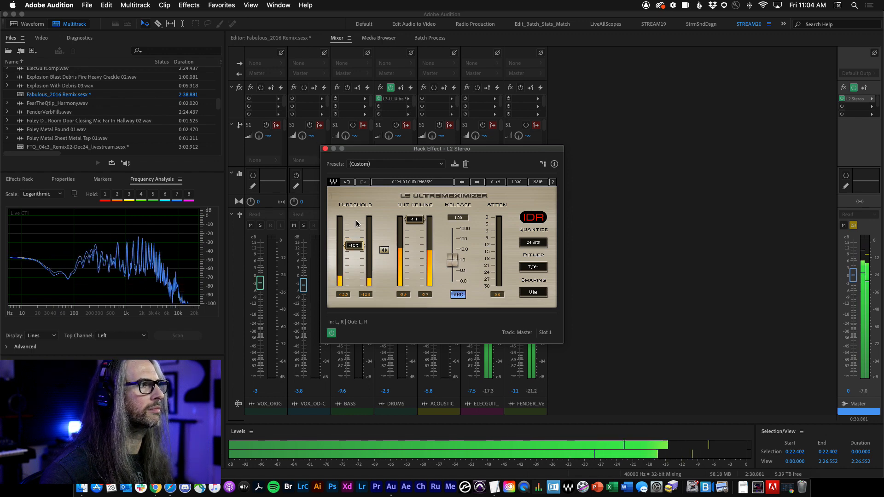
click(325, 148)
Step: Return to the editor, stop, and restart playback from about 0:38
click(282, 39)
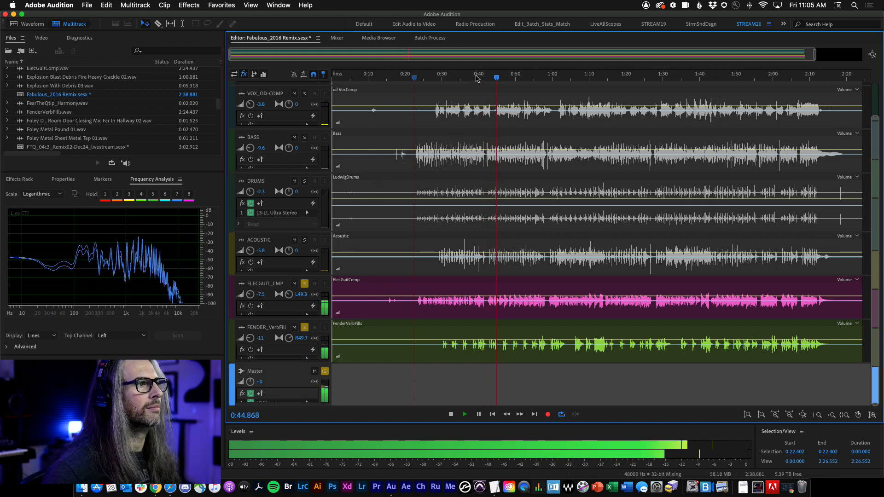
key(space)
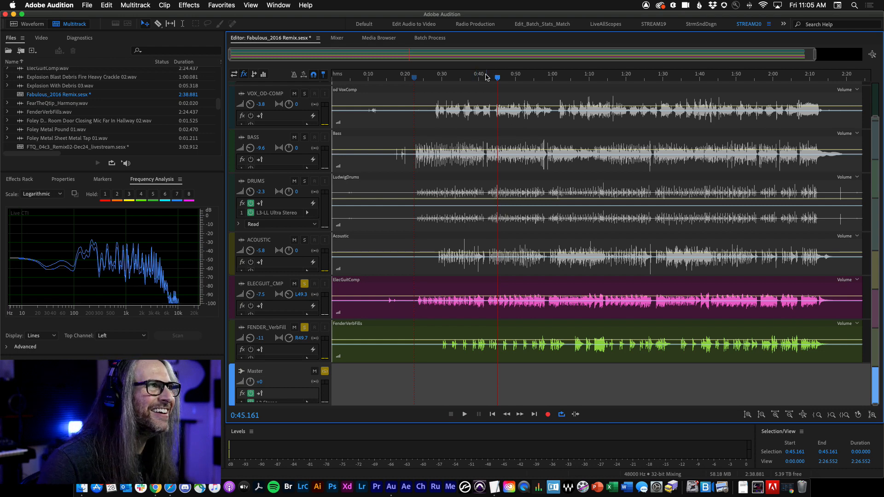
drag(487, 76, 474, 75)
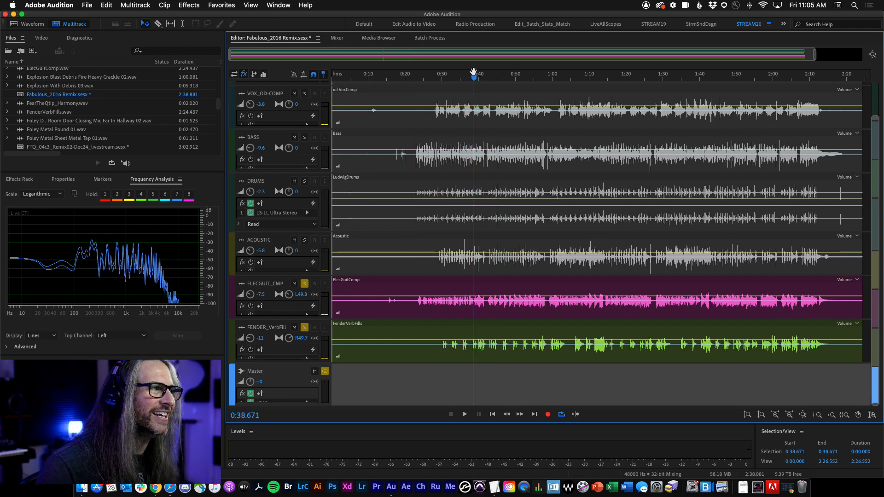
key(space)
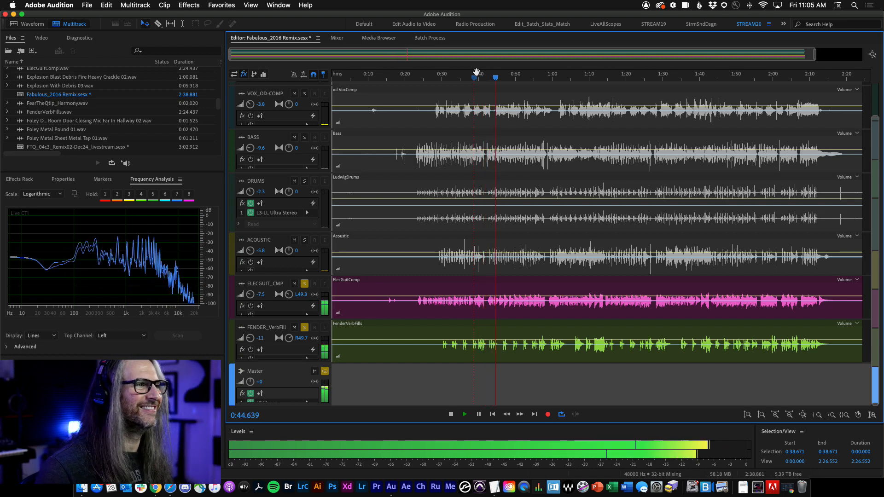
Step: Toggle solo on the ELECGUIT_CMP and FENDER_VerbFill tracks to compare them, then stop playback
click(303, 284)
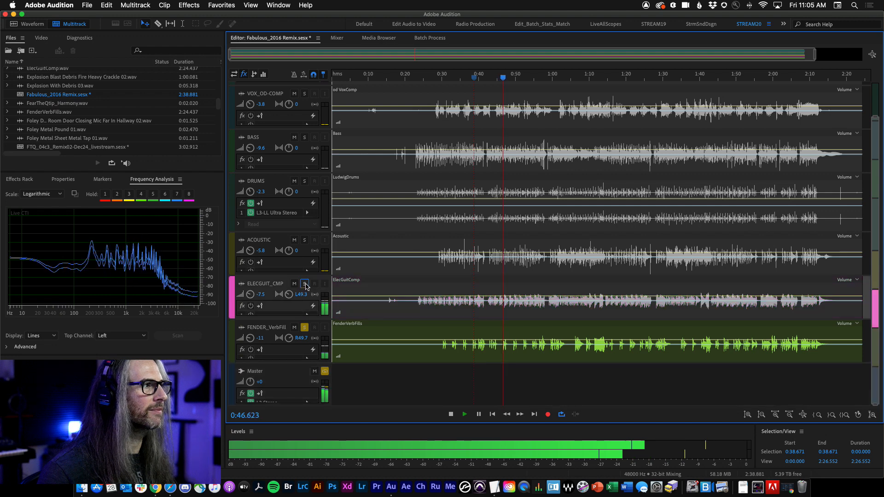
click(287, 340)
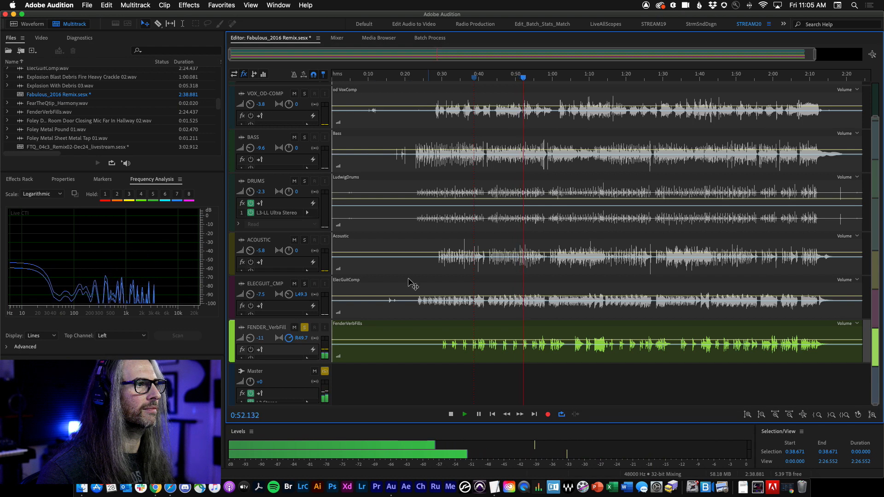
click(305, 284)
click(305, 328)
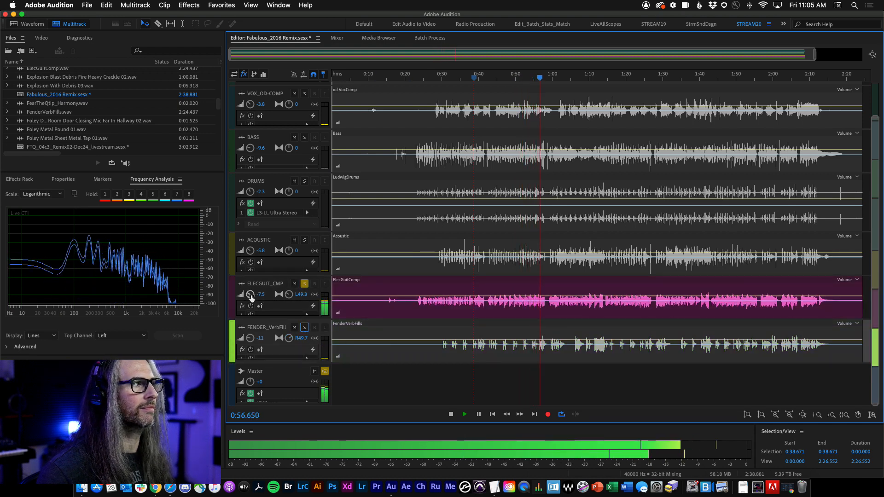
mouse_move(251, 298)
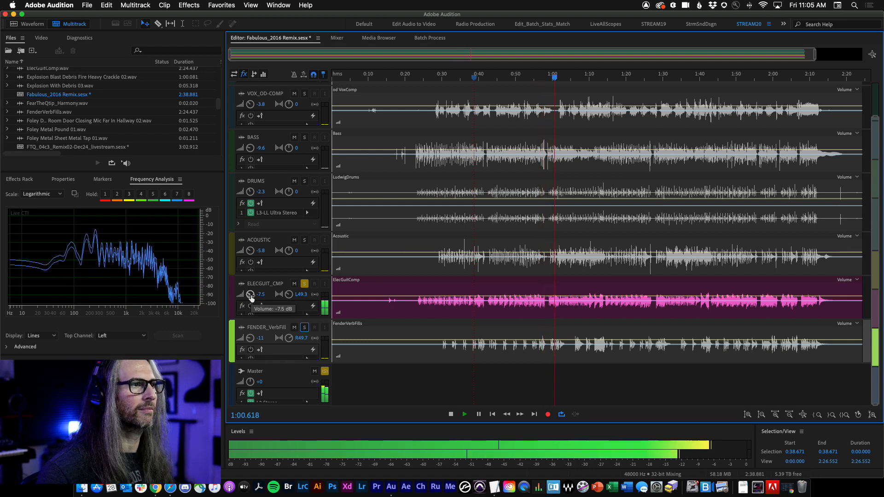
click(304, 328)
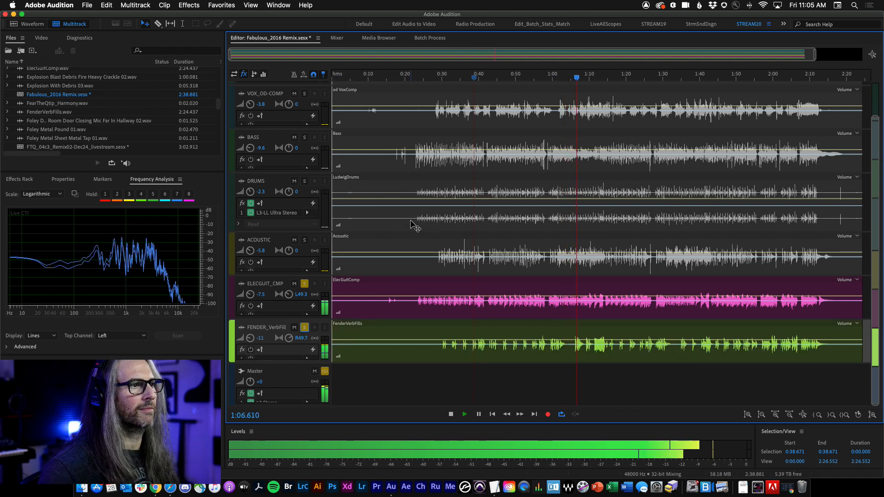
key(space)
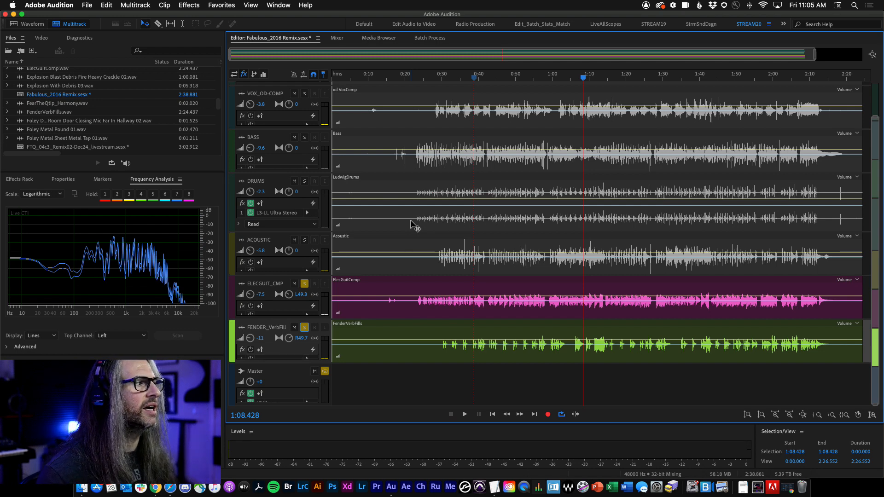
Step: Reopen the Master track's L2 Stereo limiter in the Mixer and set its threshold to -9.0
click(332, 38)
scroll(332, 37, up, 1)
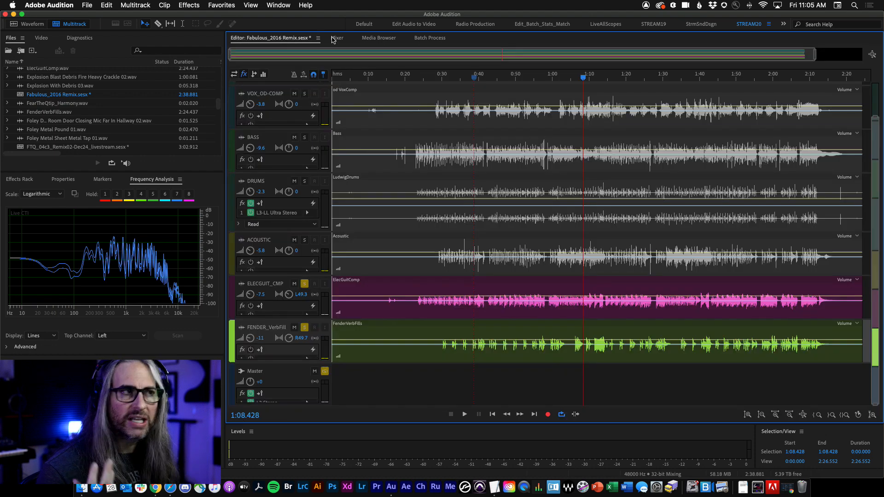
click(335, 38)
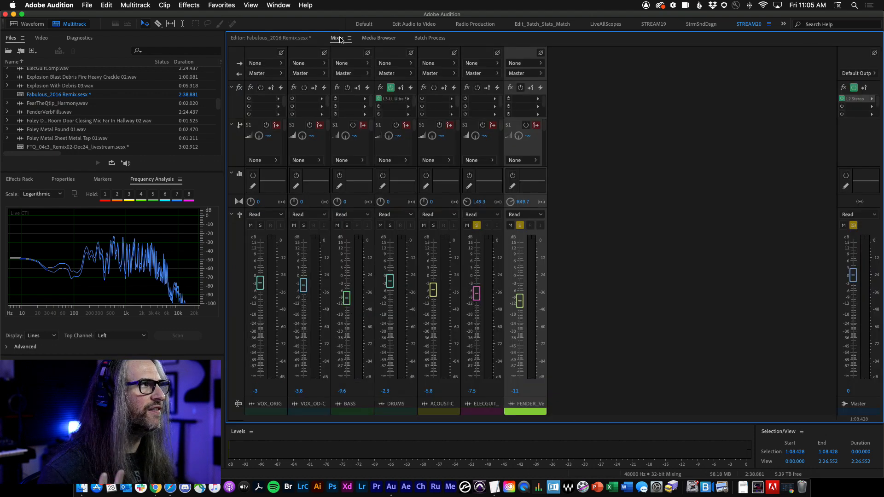
double_click(855, 99)
drag(347, 249, 354, 237)
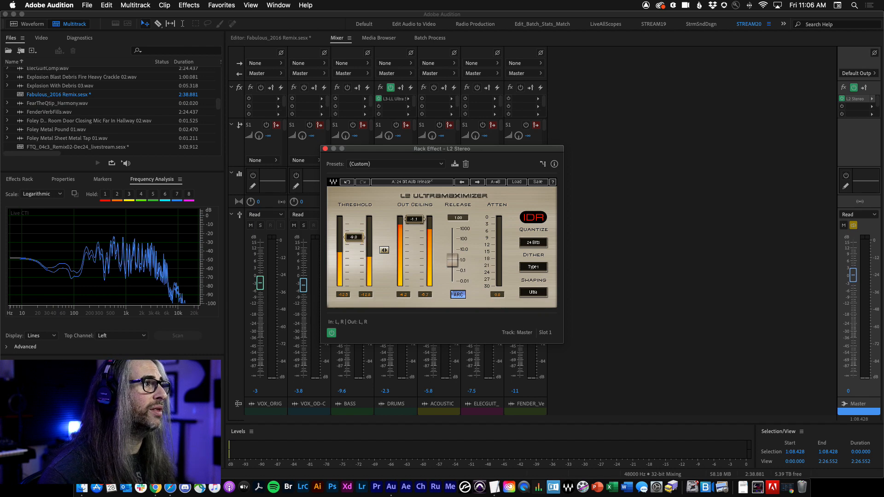
click(326, 149)
Step: Insert a Convolution Reverb in the ELECGUIT_CMP track's first effect slot
click(275, 39)
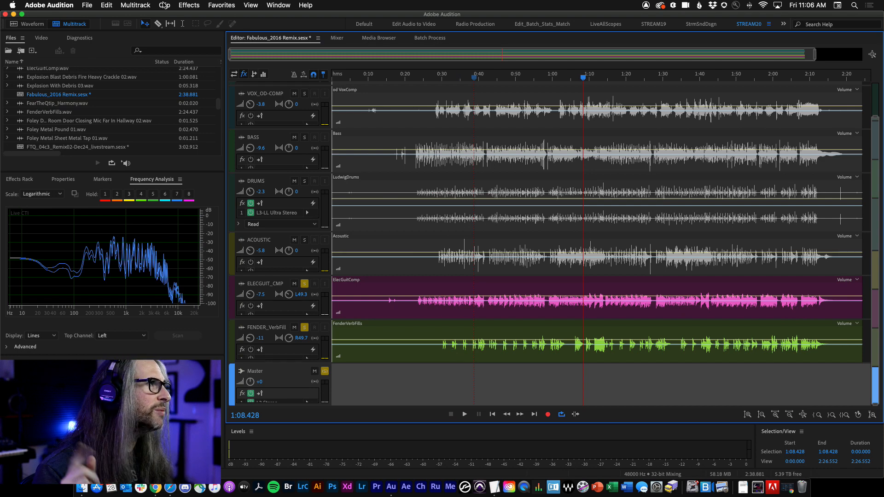
drag(297, 320, 297, 335)
click(307, 315)
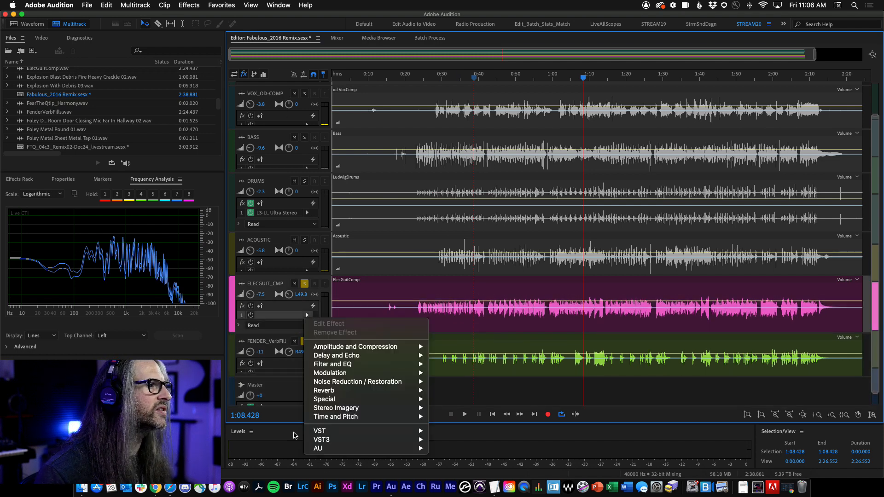
mouse_move(405, 390)
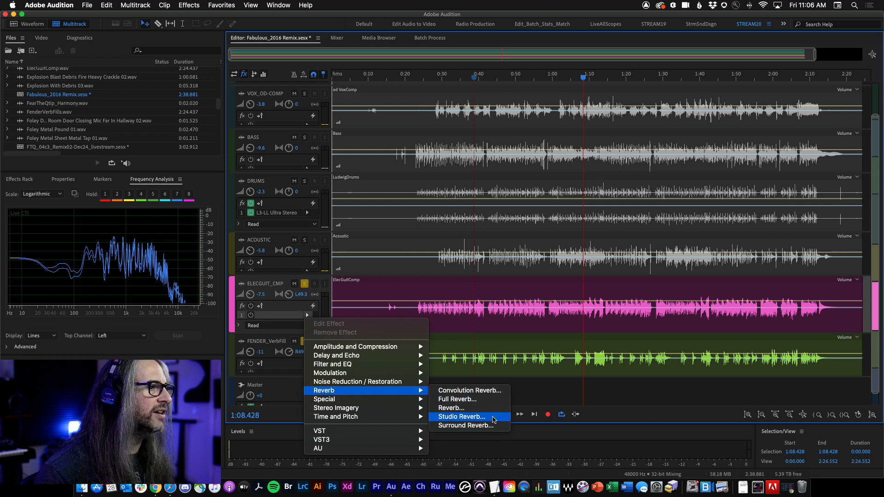
click(502, 394)
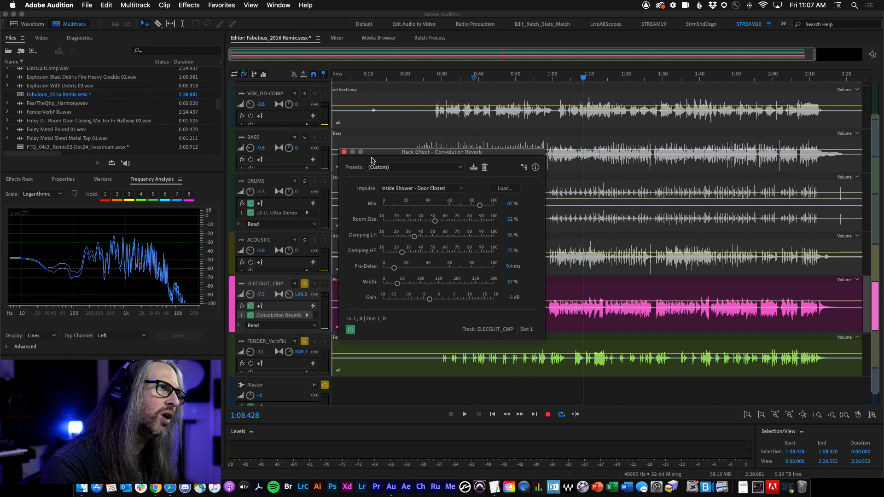
click(344, 151)
Step: Replace the ELECGUIT_CMP track's effect with Studio Reverb and load the Guitar Amp Verb (mono) preset
click(307, 316)
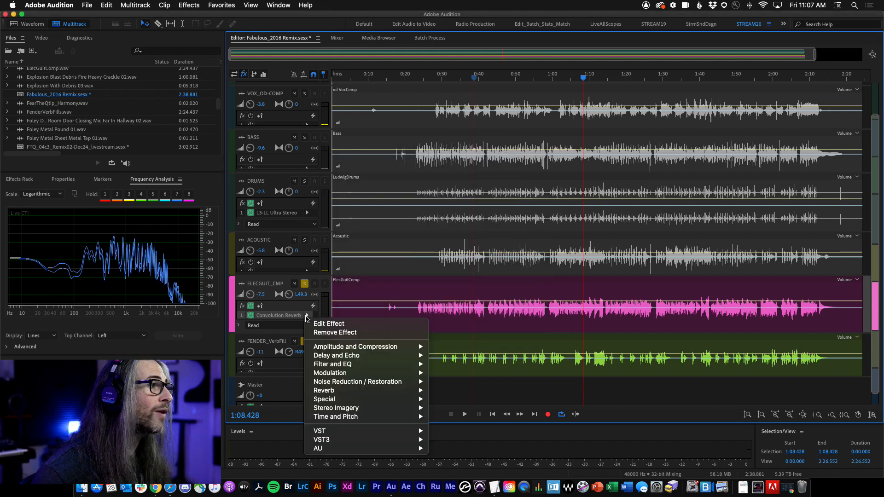
mouse_move(362, 382)
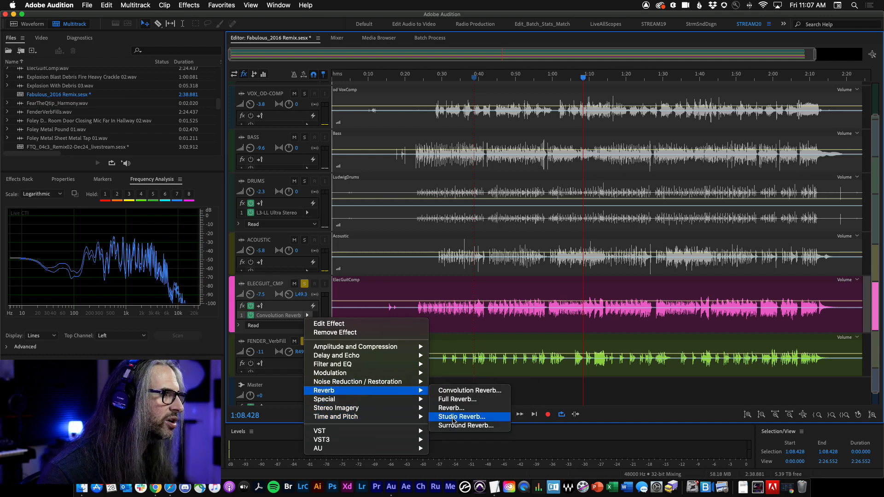
click(443, 417)
click(421, 147)
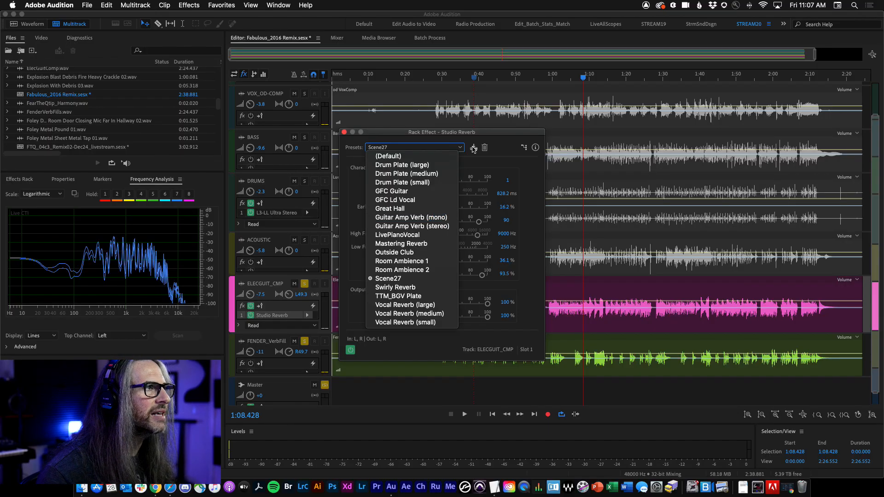
click(505, 141)
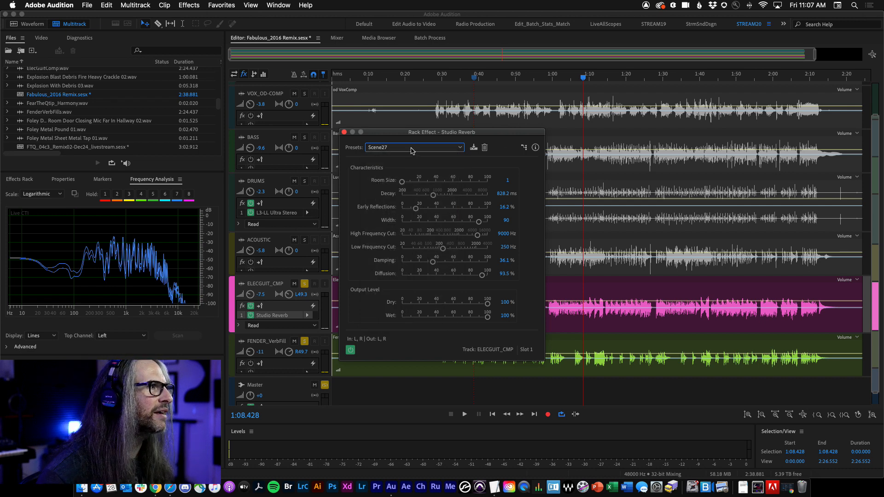
click(414, 148)
click(410, 218)
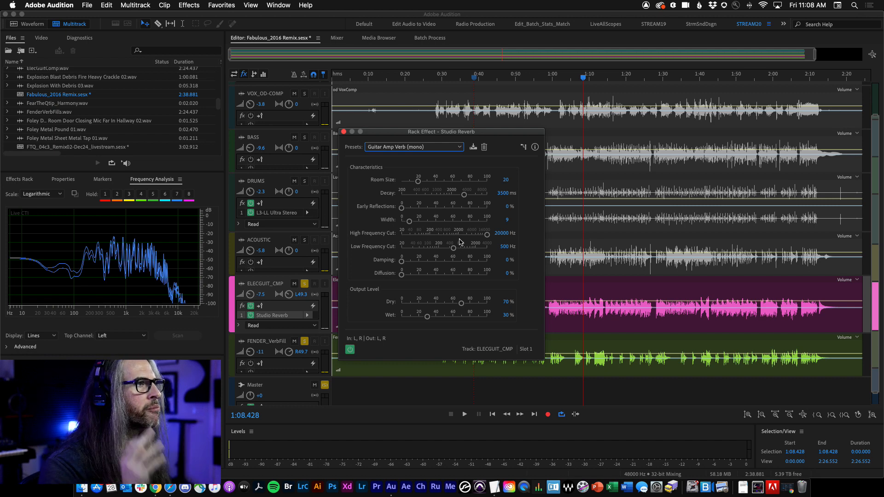
click(344, 132)
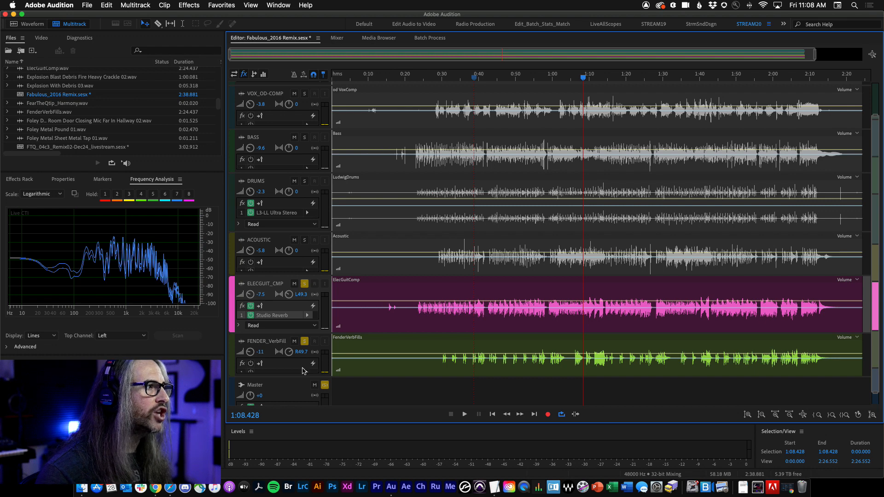
Step: Solo only the DRUMS track and place the playhead at about 0:22
click(325, 386)
click(305, 181)
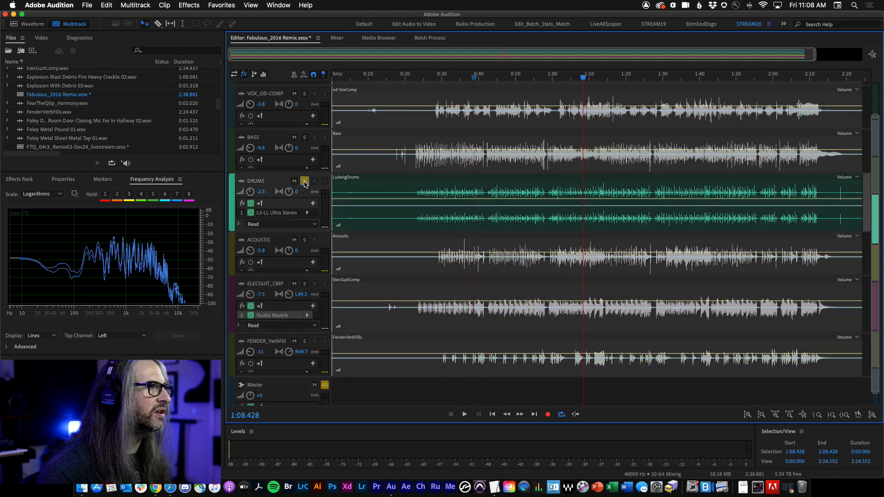
click(412, 78)
drag(413, 81, 415, 82)
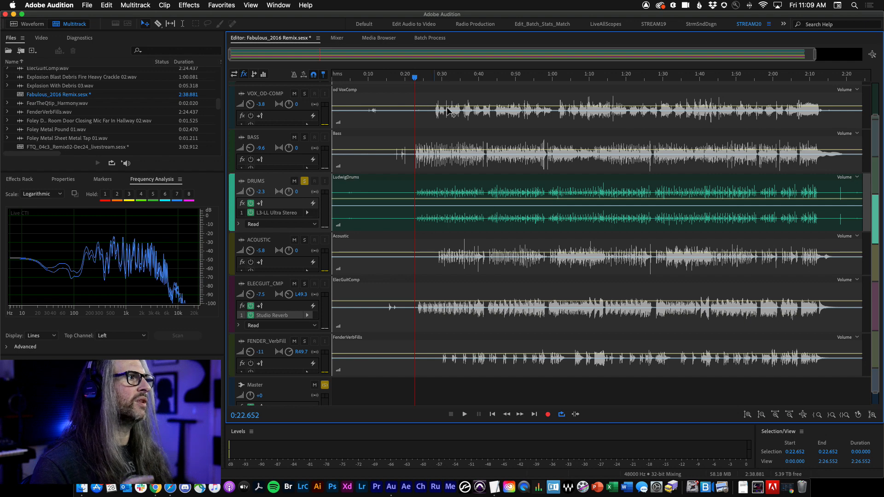
Step: Insert the Waves Abbey Road Chambers Stereo reverb in the DRUMS track's second effect slot
drag(283, 231, 283, 273)
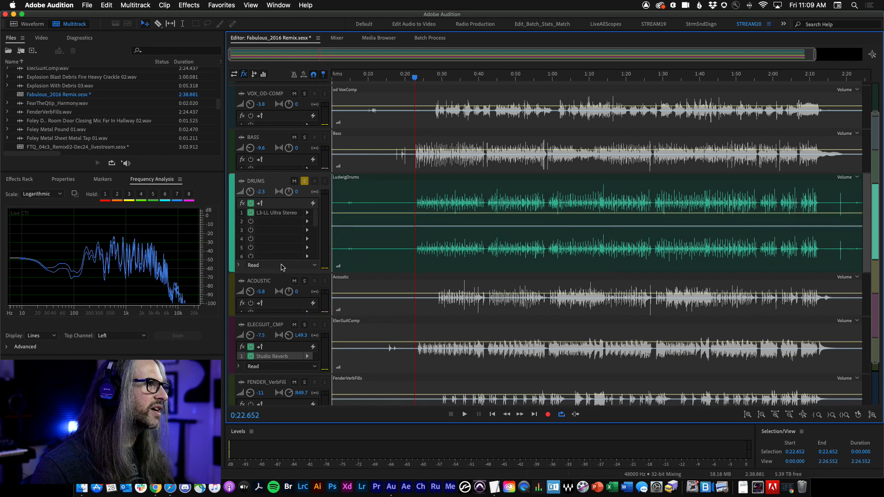
click(308, 222)
mouse_move(327, 350)
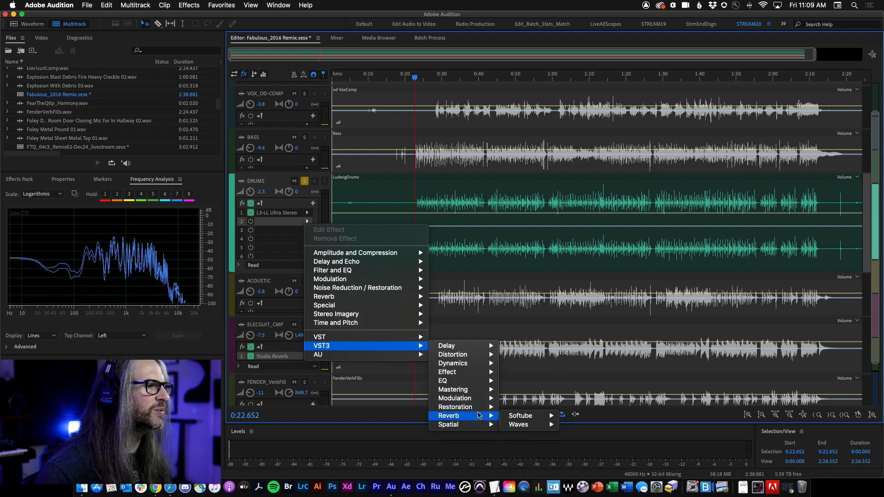
mouse_move(461, 416)
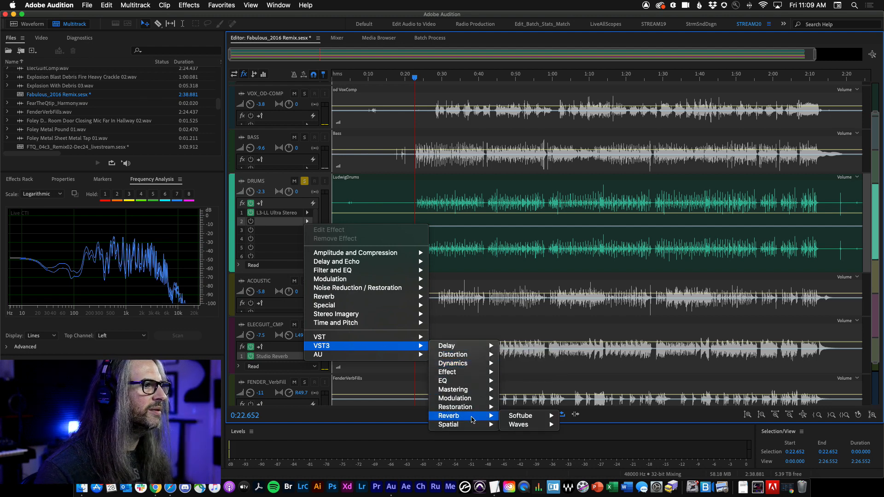
mouse_move(518, 424)
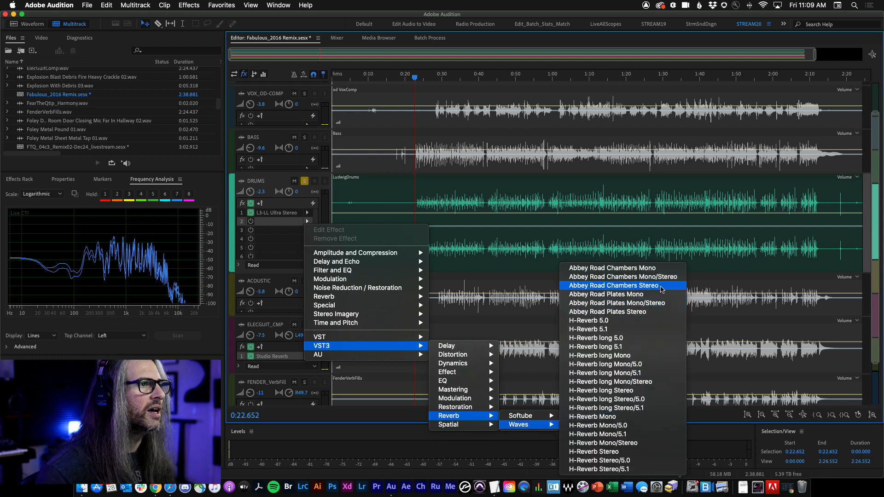
click(617, 287)
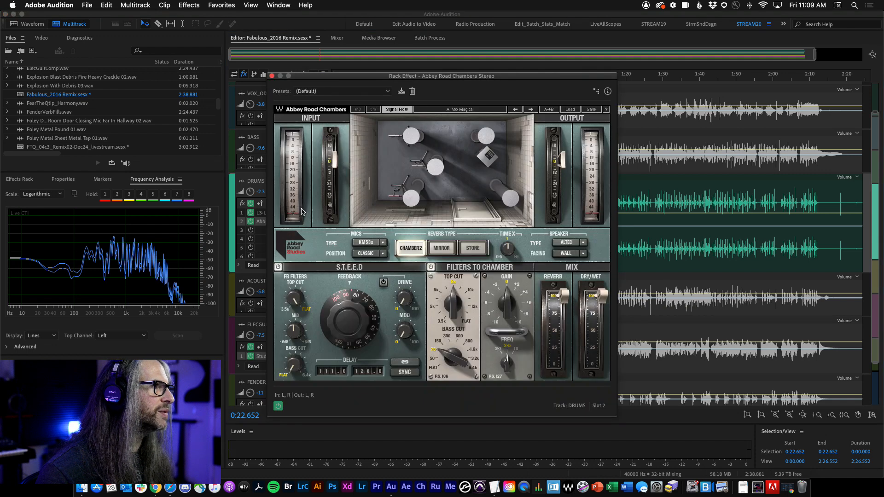
Step: Switch the reverb type through Mirror and Stone and back to Chamber2
drag(440, 78, 511, 52)
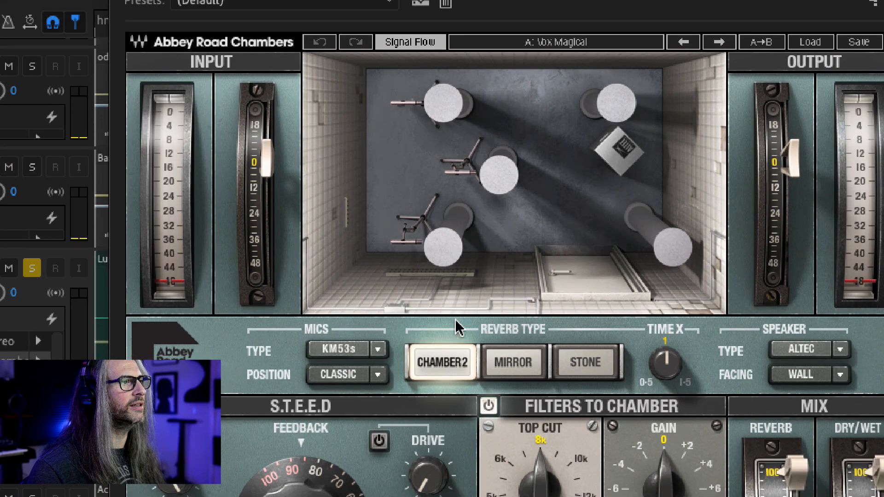
click(513, 364)
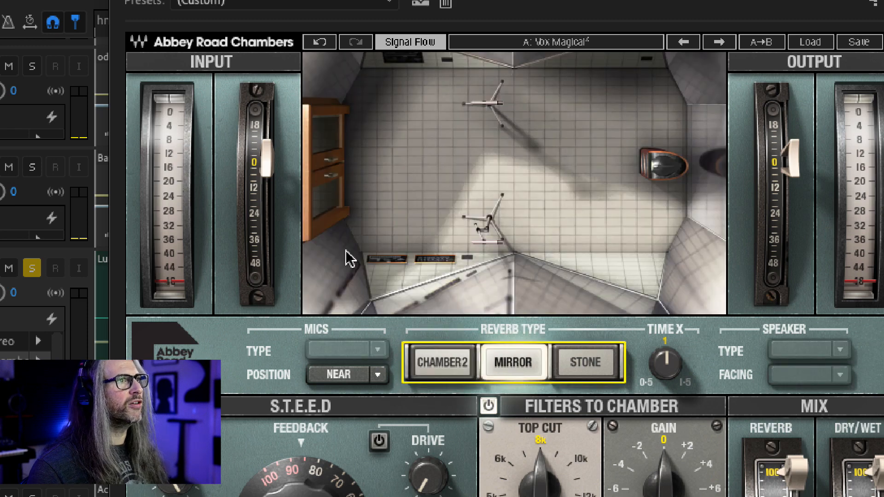
click(588, 362)
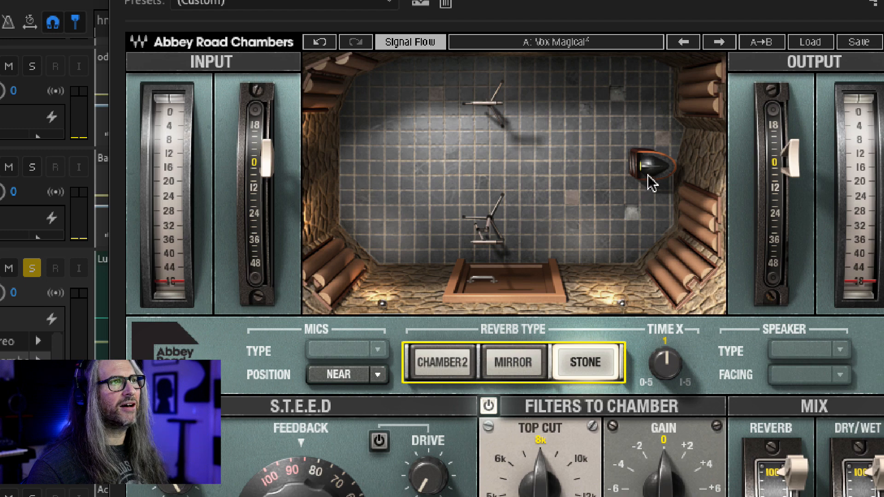
click(446, 374)
Step: Set the mic position to Wall, trying Room in between
click(378, 351)
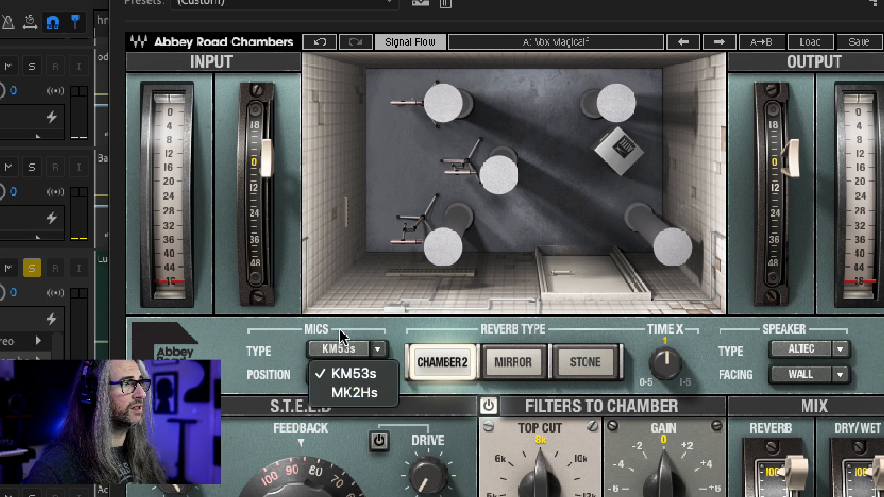
click(386, 375)
click(379, 374)
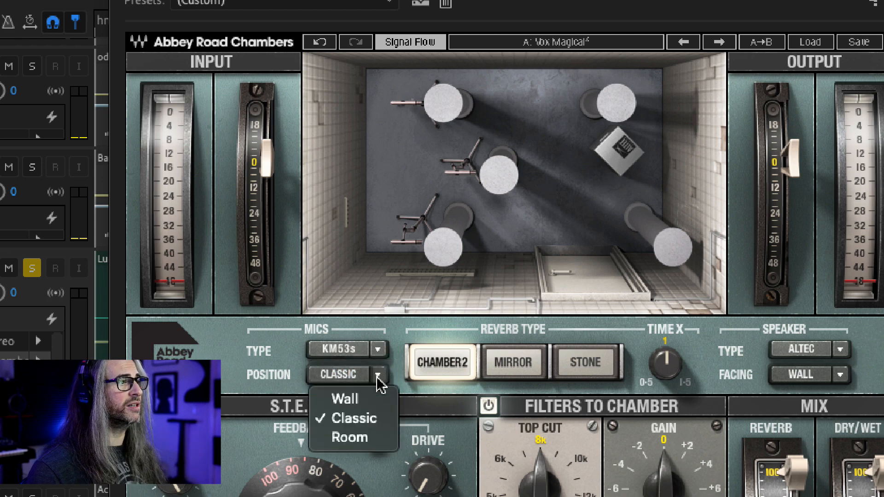
click(365, 401)
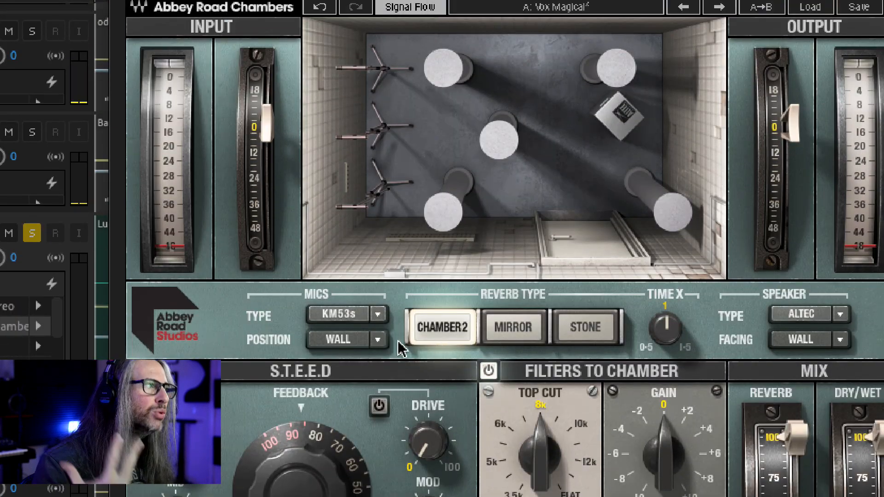
click(378, 339)
click(372, 402)
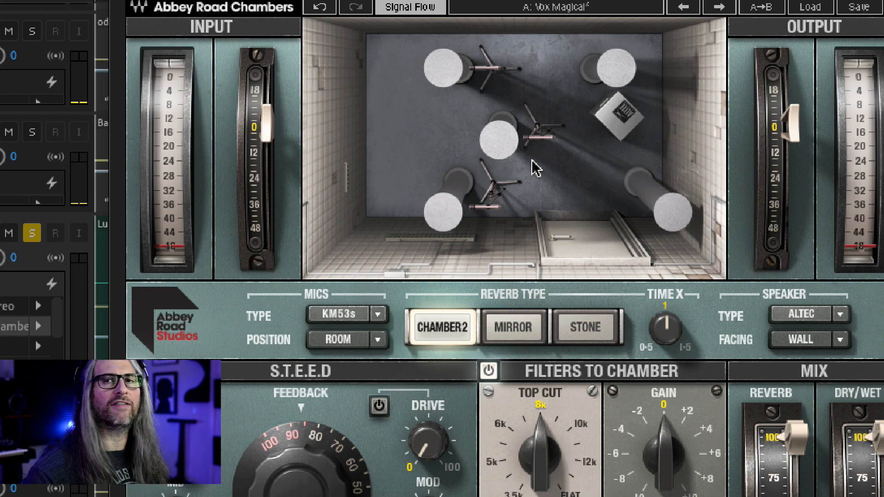
click(356, 340)
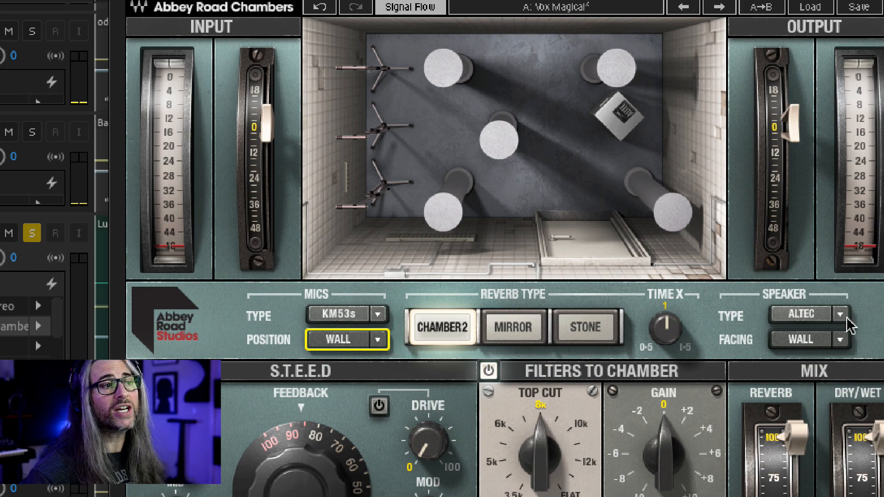
Step: Try the speaker facing set to Room, then return it to Wall
click(843, 339)
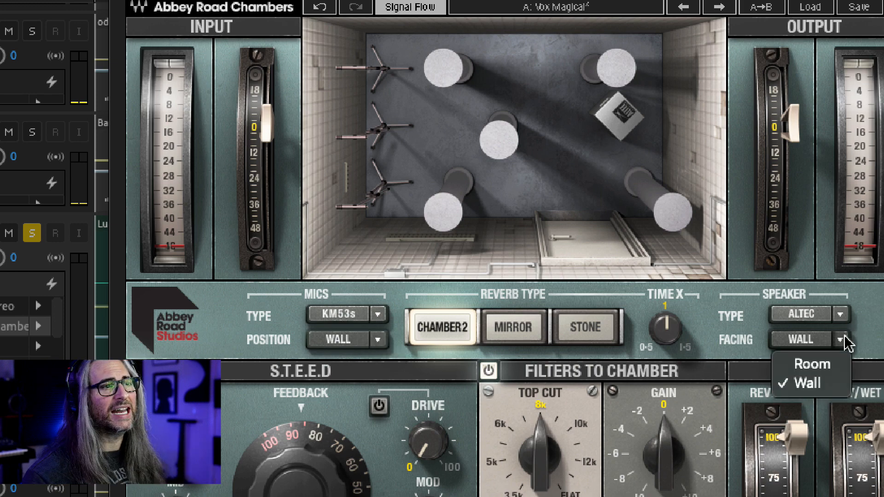
click(843, 367)
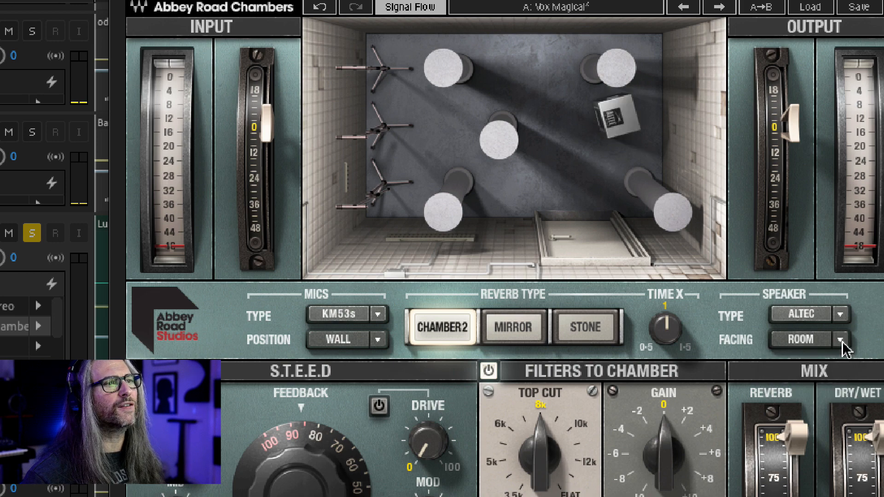
click(840, 340)
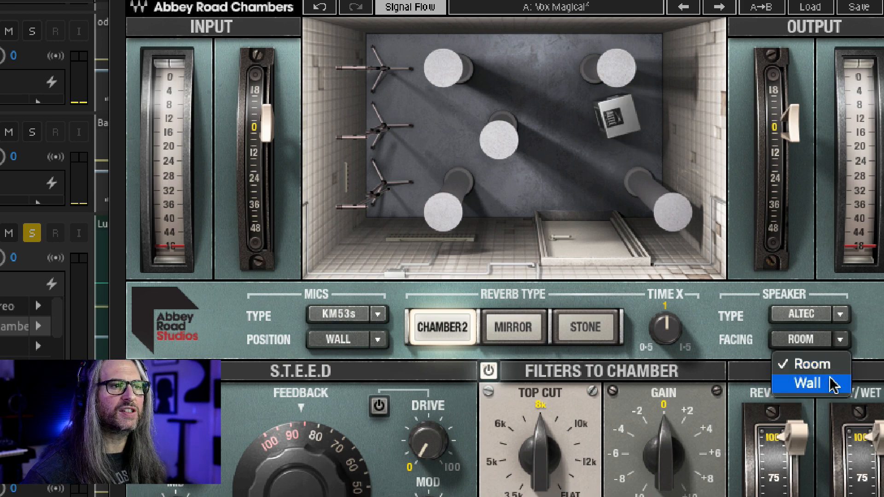
click(810, 383)
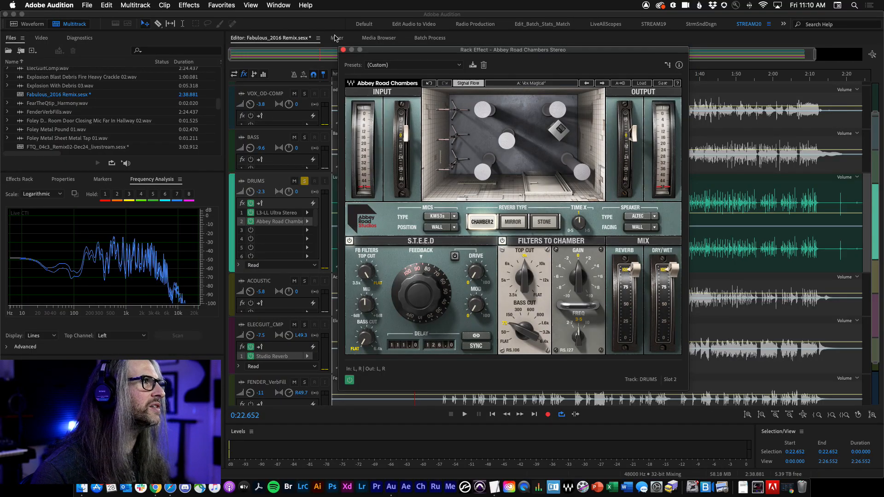
Step: Close the plugin window and remove the Abbey Road Chambers effect from the DRUMS track
drag(344, 52, 344, 52)
click(342, 48)
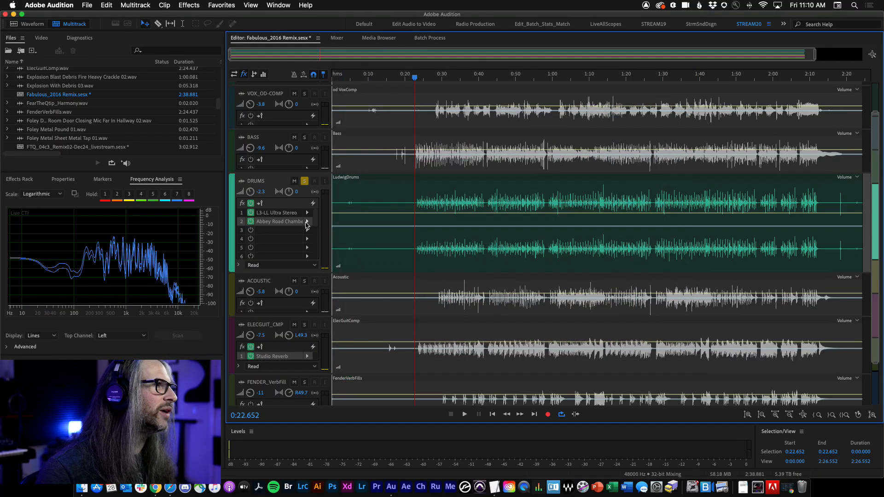
click(306, 223)
click(362, 238)
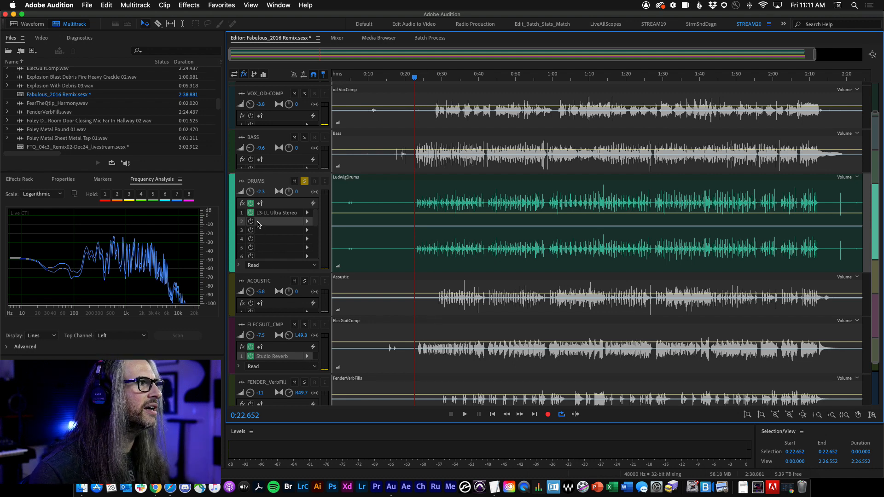
Step: Play the soloed drums and adjust the DRUMS track volume, ending at -1.5 dB
key(space)
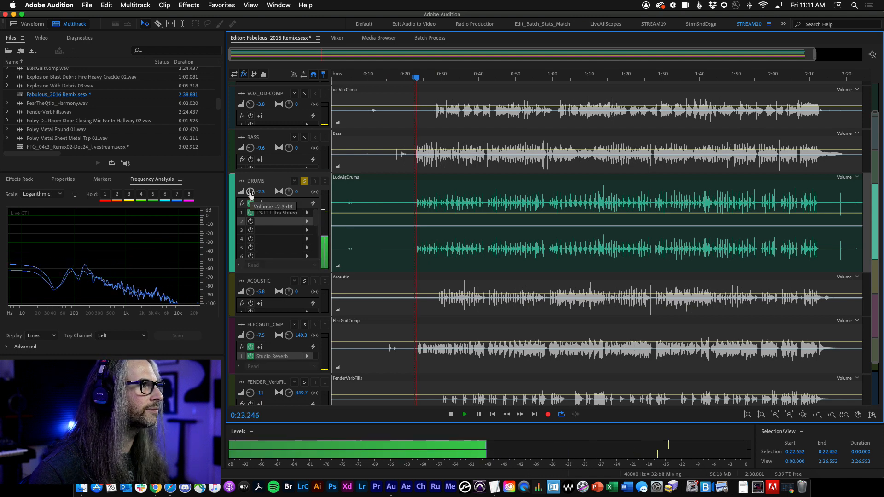
drag(250, 194, 247, 179)
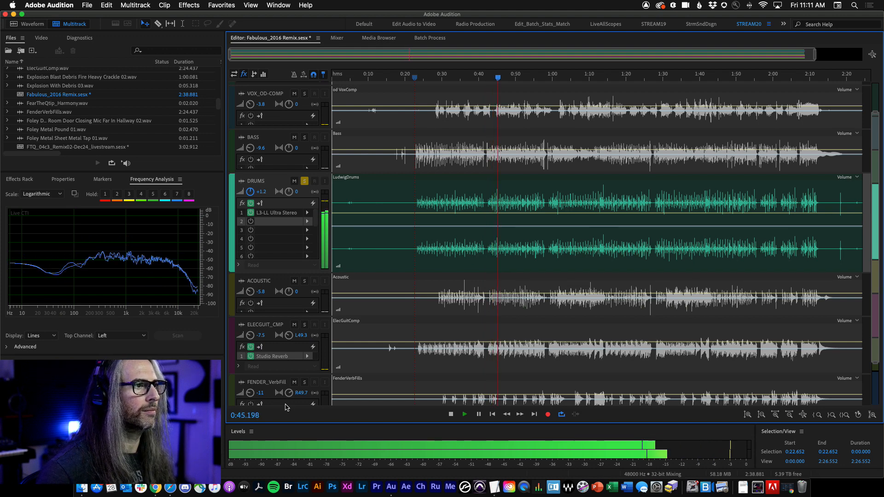
key(space)
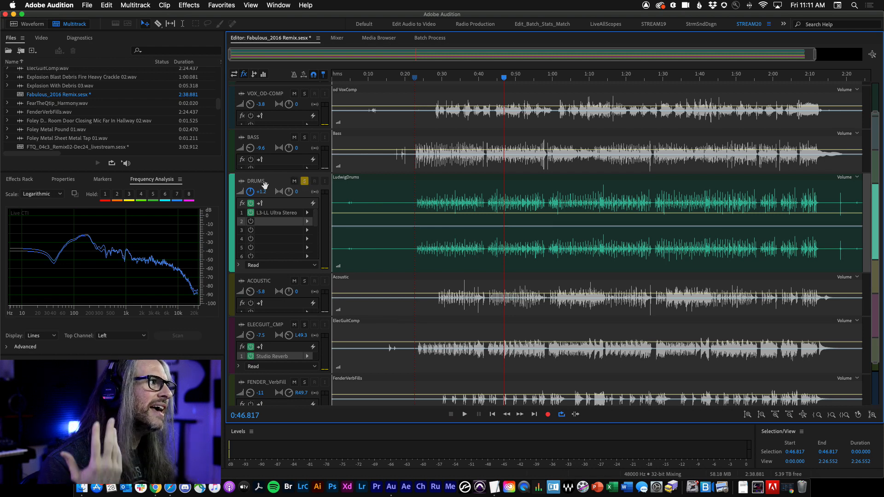
drag(253, 192, 253, 199)
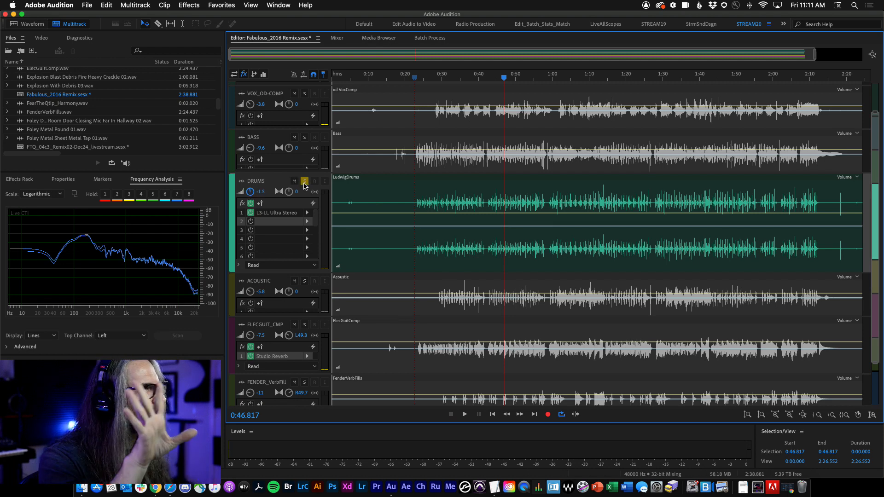
Step: Unsolo the drums, play the full mix from about 0:21, and set the DRUMS volume to -0.6 dB
click(305, 181)
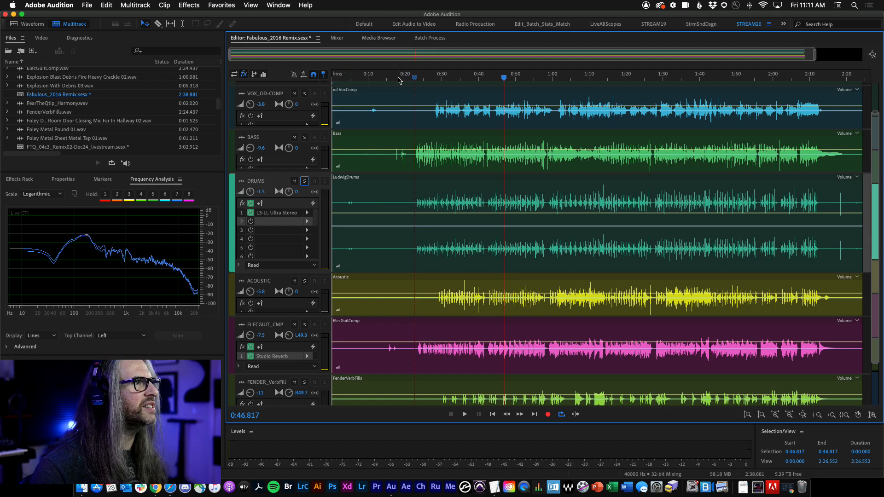
click(412, 77)
key(space)
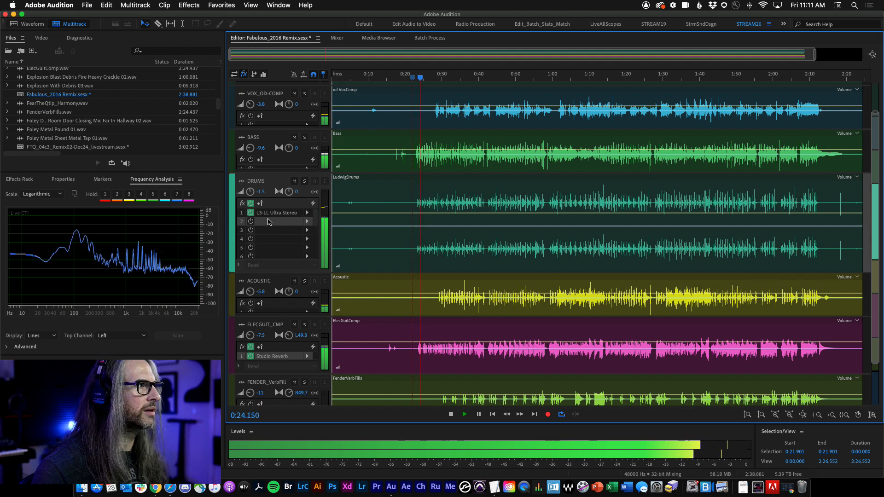
drag(250, 191, 249, 187)
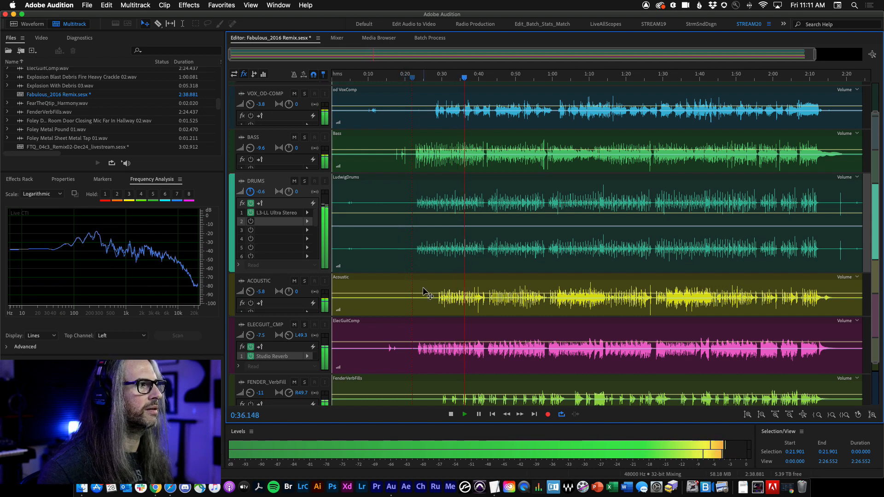
scroll(875, 363, down, 3)
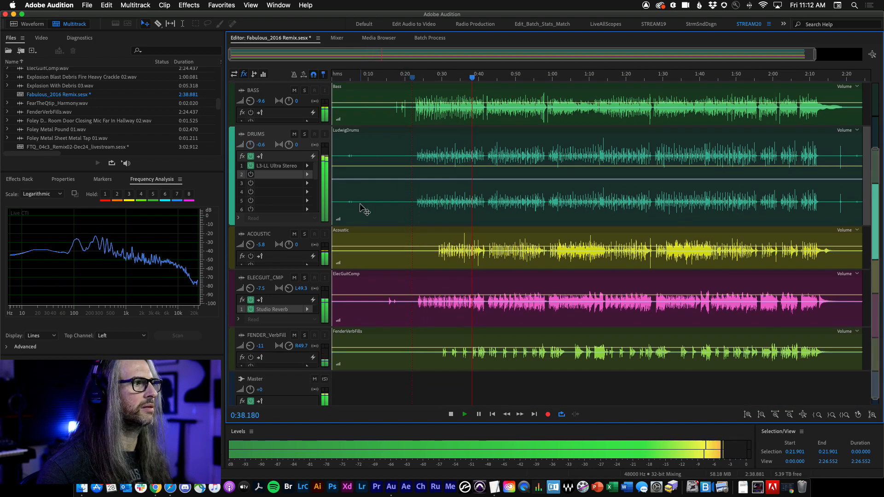
drag(875, 243, 877, 165)
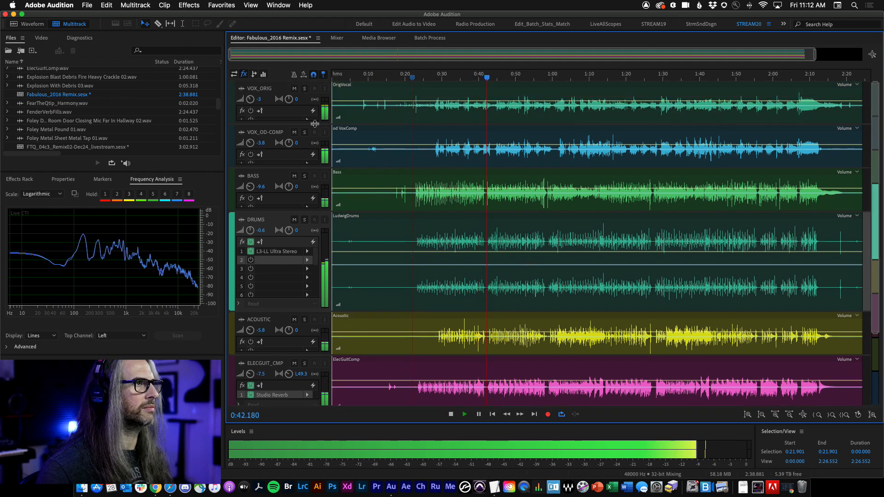
key(space)
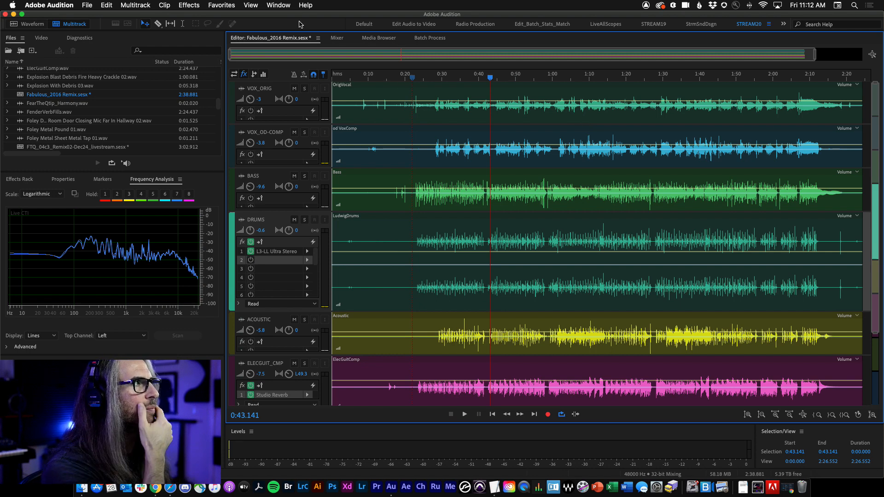
Step: Switch the editor to the FTQ_04c3_Remix02-Dec24_livestream session and open its Mixer
click(318, 38)
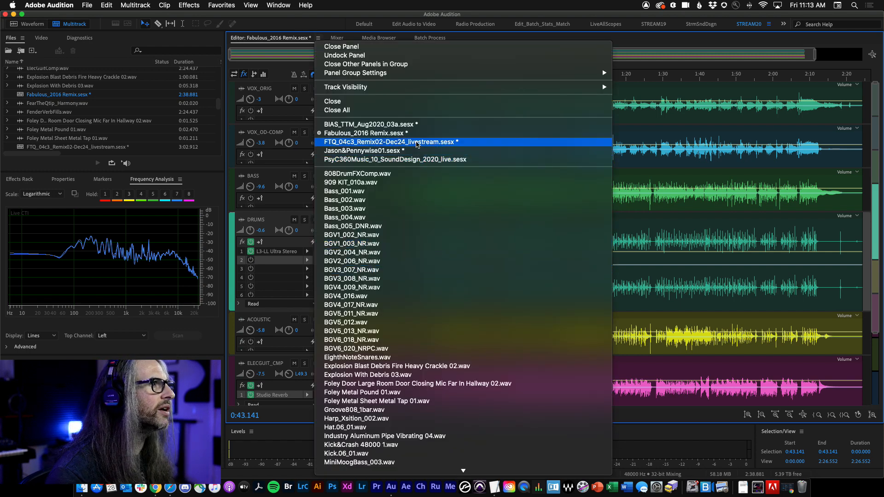
click(417, 145)
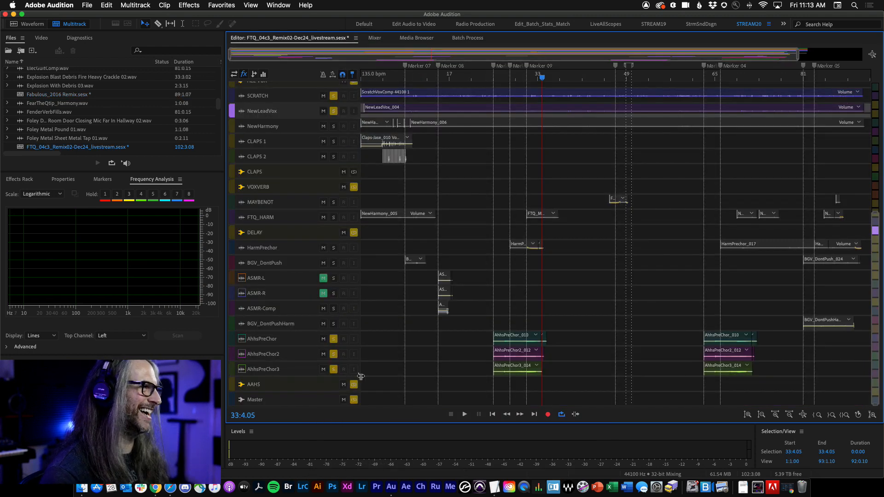
click(358, 400)
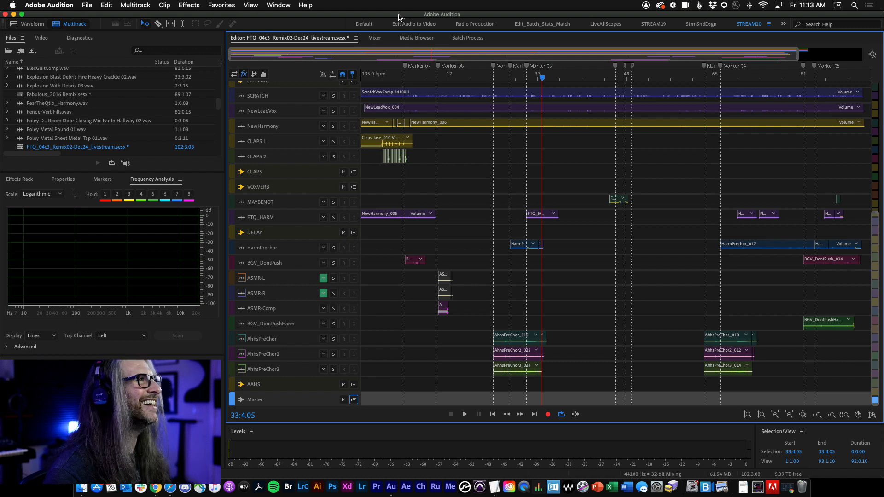
click(375, 38)
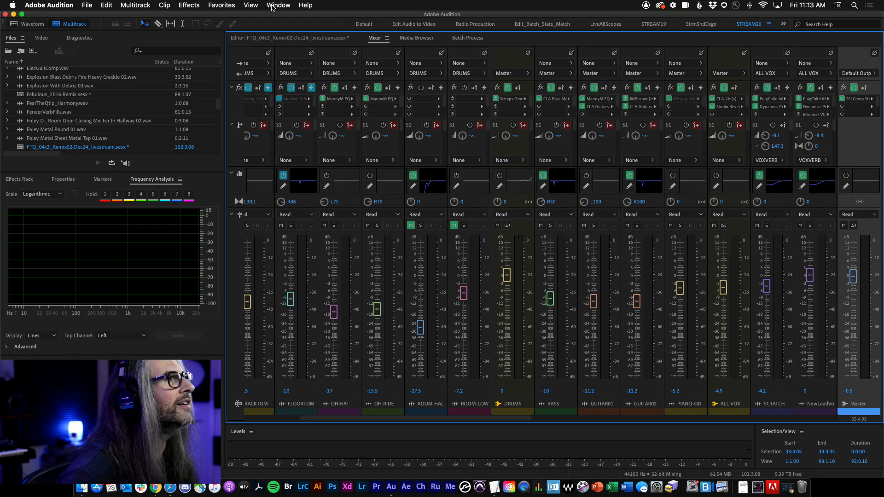
Step: Solo the DRUMS bus track and mute the AAHS track in the multitrack editor
click(296, 38)
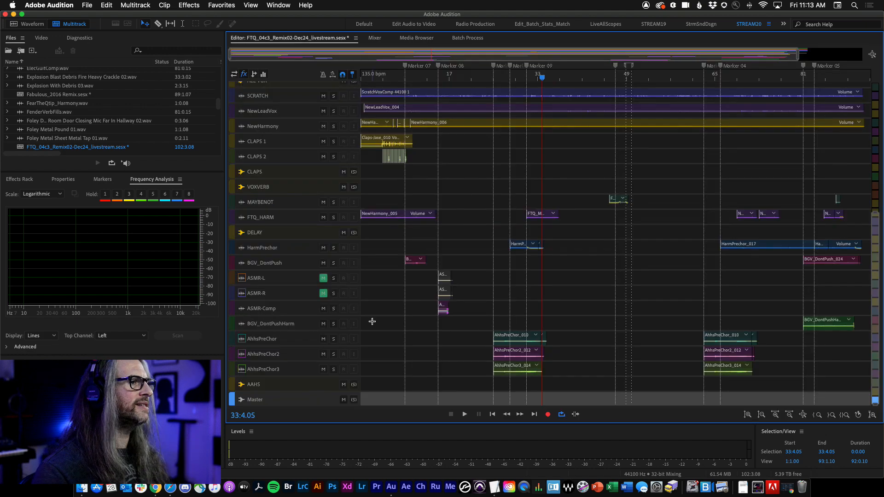
scroll(438, 227, up, 3)
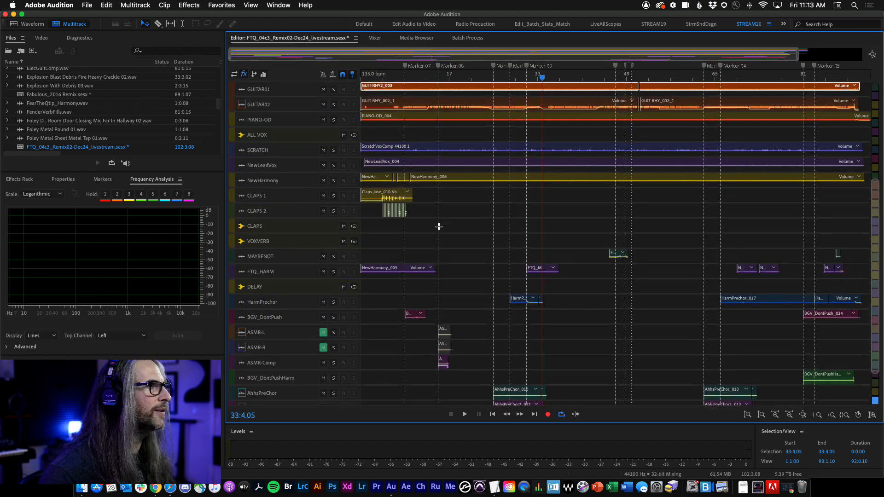
scroll(368, 191, up, 9)
scroll(373, 194, down, 12)
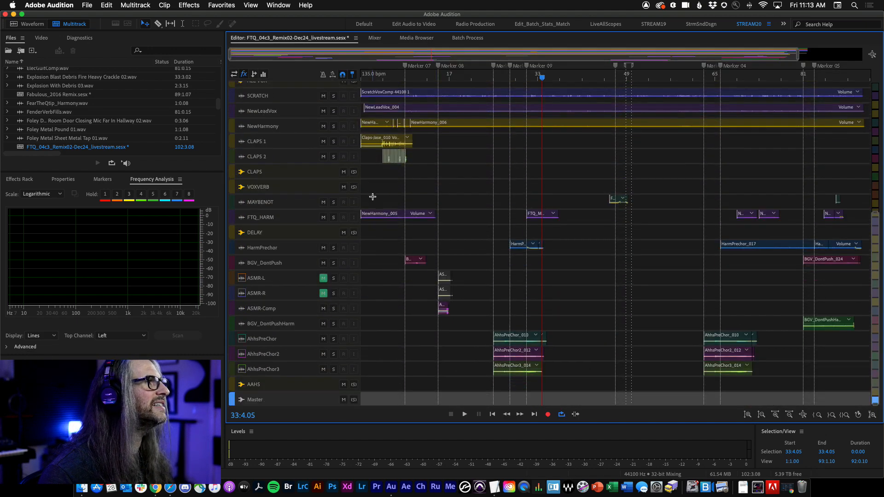
scroll(373, 196, up, 8)
click(353, 151)
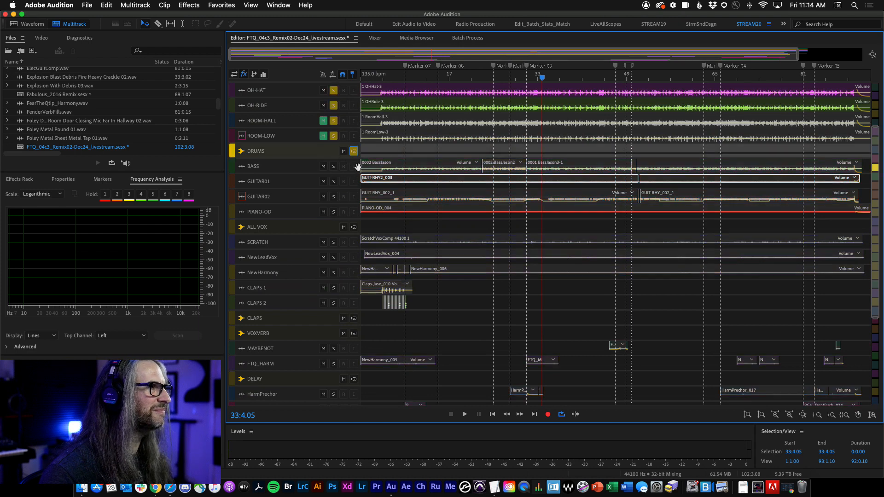
scroll(354, 289, down, 1)
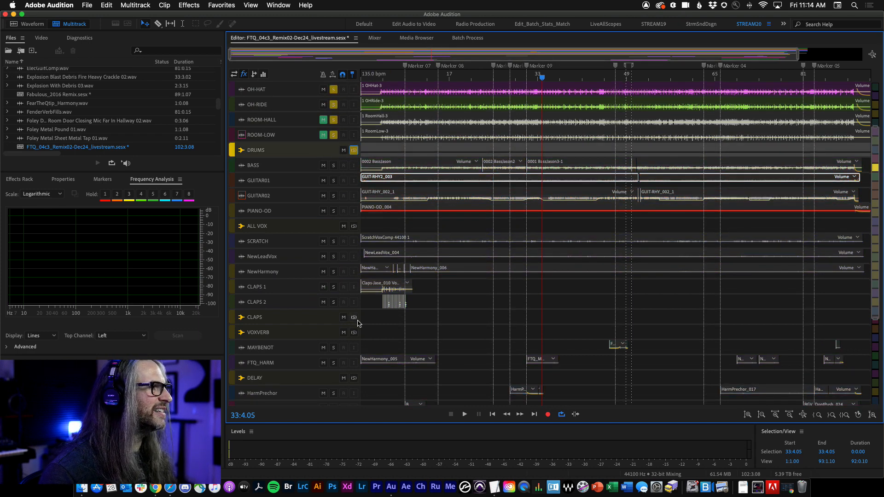
scroll(405, 334, down, 10)
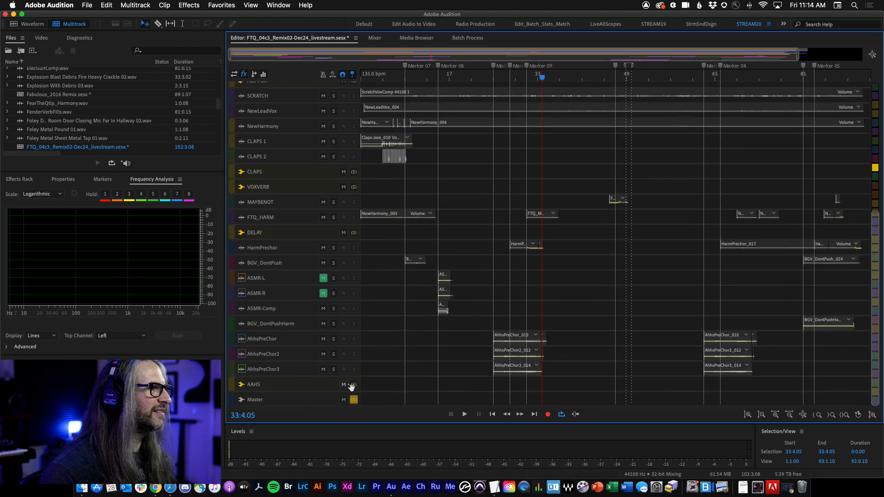
click(344, 384)
scroll(468, 285, up, 5)
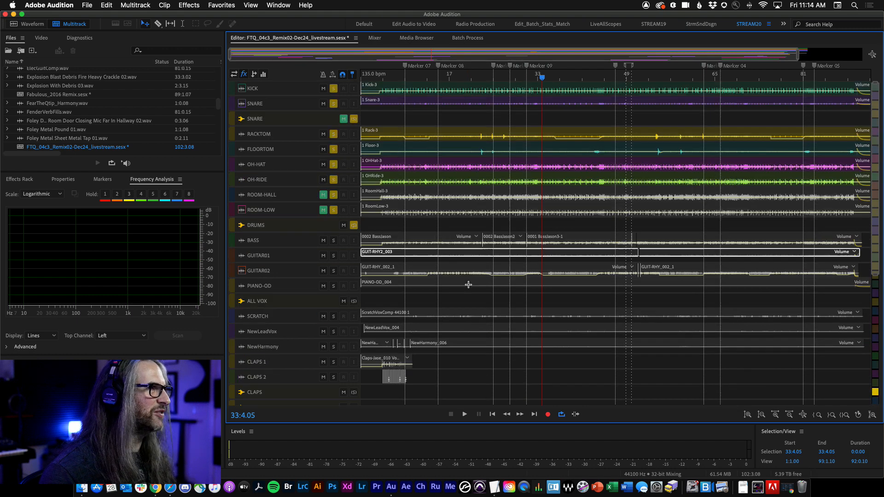
Step: Play the soloed drums from Marker 07 while viewing the drum channels in the Mixer
click(376, 38)
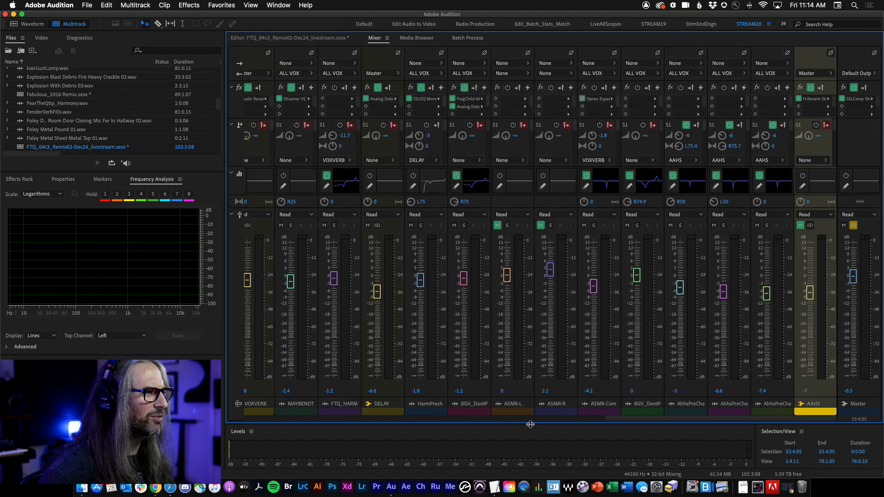
drag(639, 419, 513, 420)
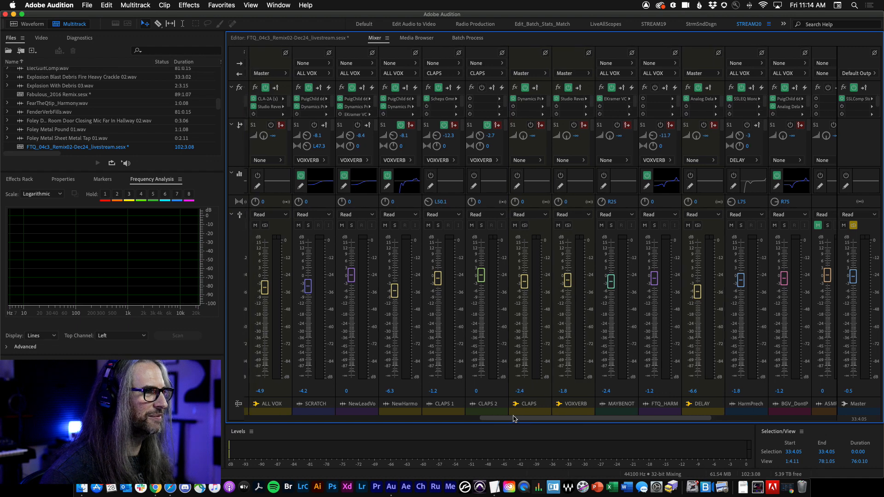
click(267, 38)
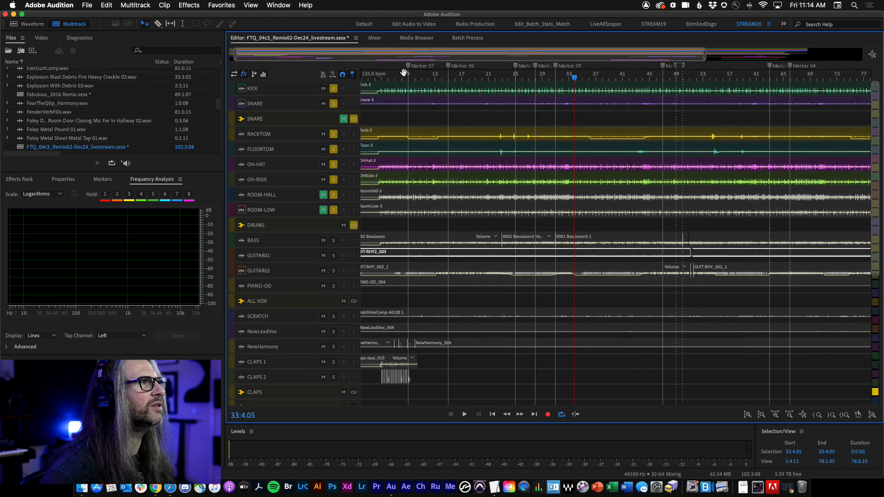
click(411, 77)
key(space)
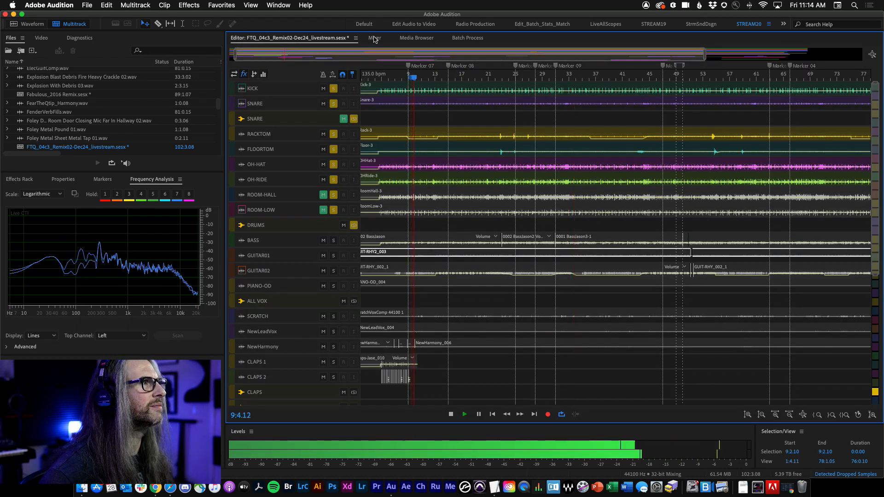
click(374, 38)
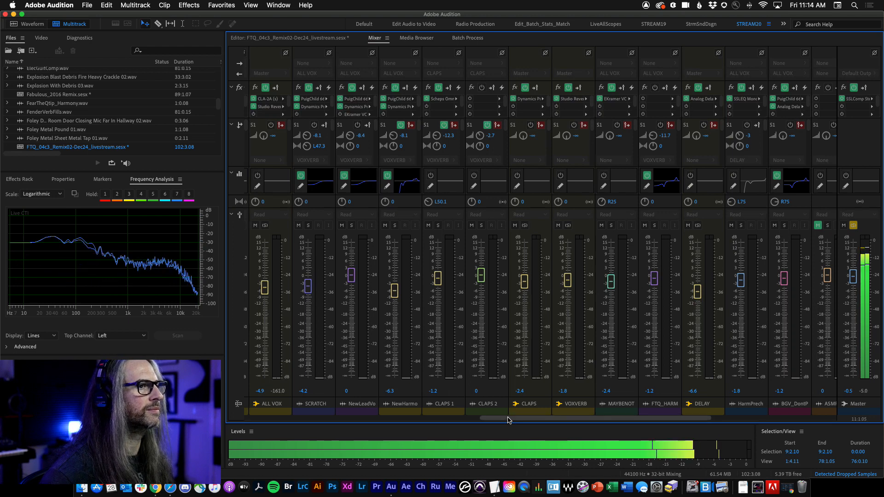
drag(493, 416, 345, 419)
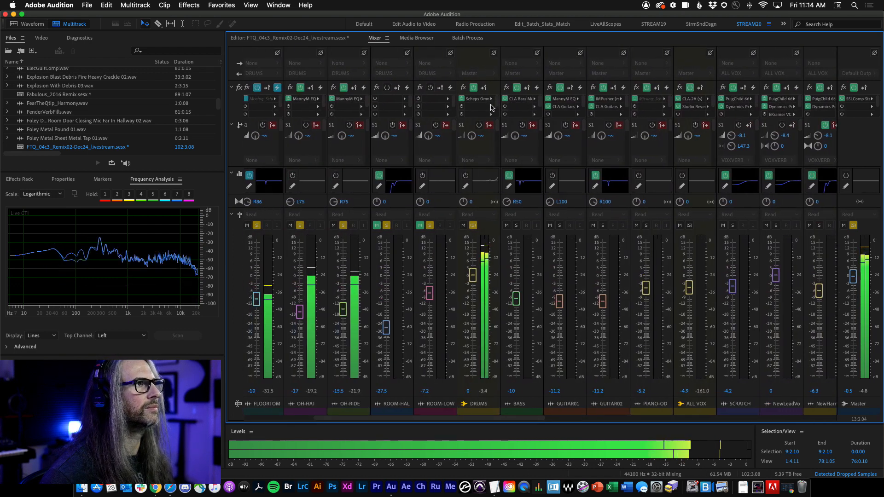
key(space)
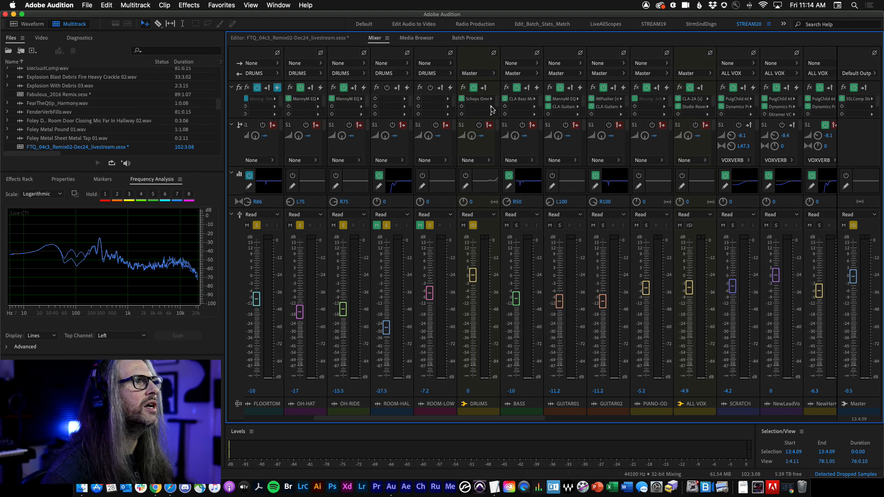
Step: Insert the Waves Abbey Road Chambers Stereo reverb (VST3) into the DRUMS channel's second effect slot
click(491, 109)
mouse_move(544, 234)
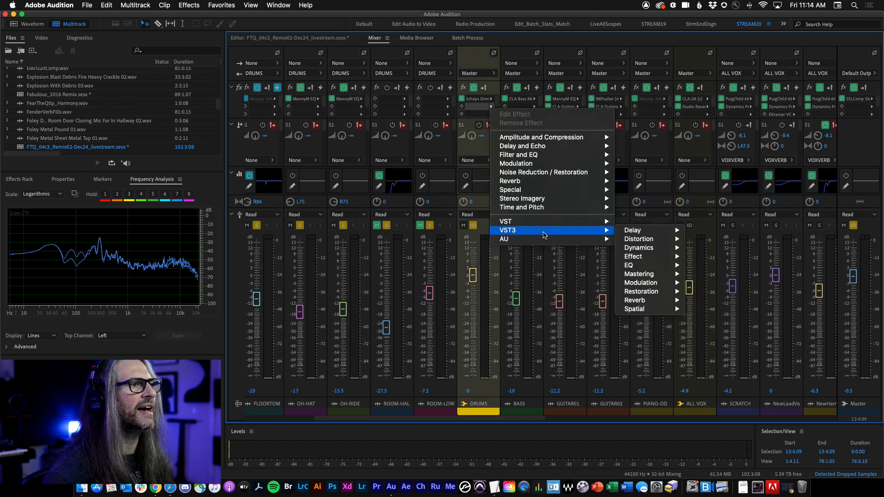
mouse_move(651, 300)
mouse_move(709, 315)
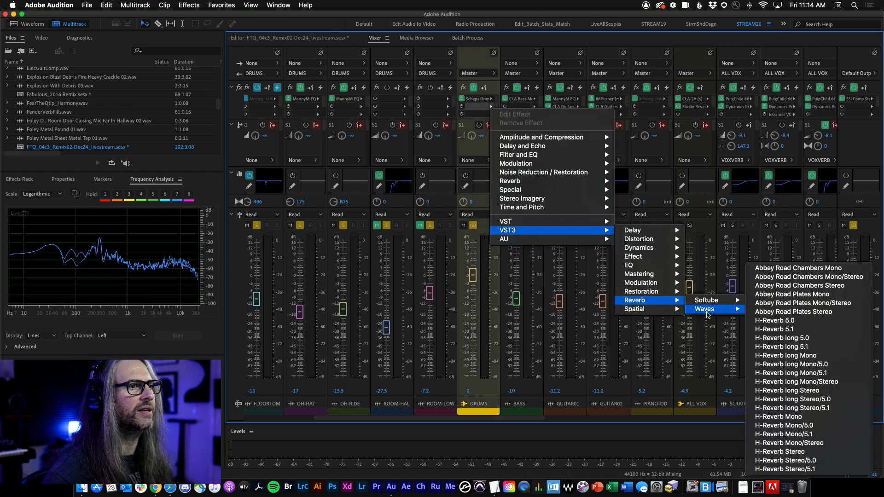
click(823, 286)
Step: Load the Abbey Road factory preset Drum Loop Vibes in Abbey Road Chambers and nudge the Dry/Wet fader
drag(452, 79, 450, 34)
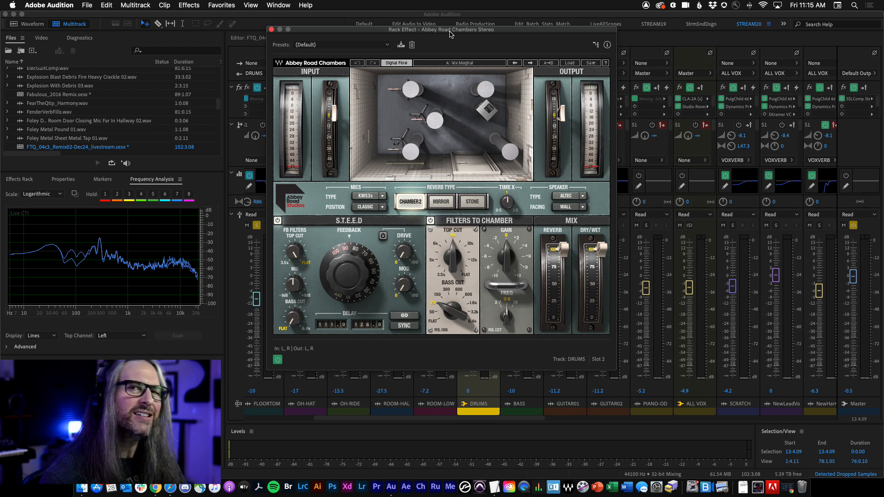
click(570, 63)
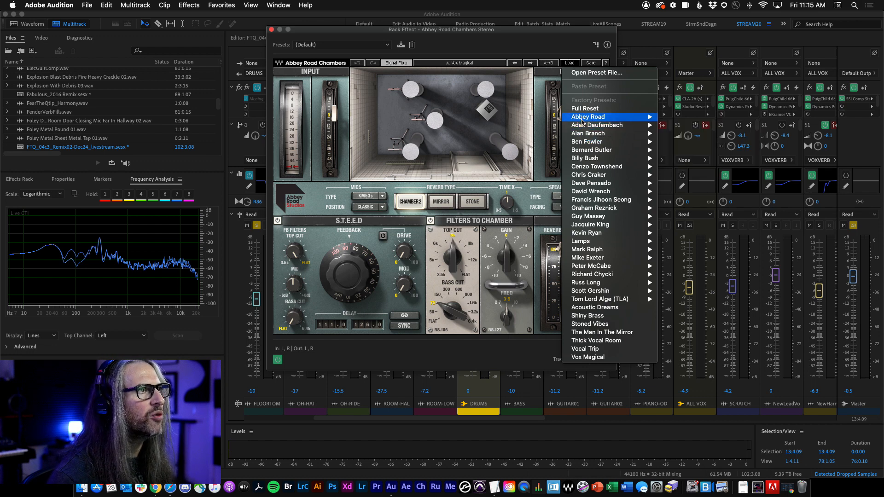
mouse_move(582, 120)
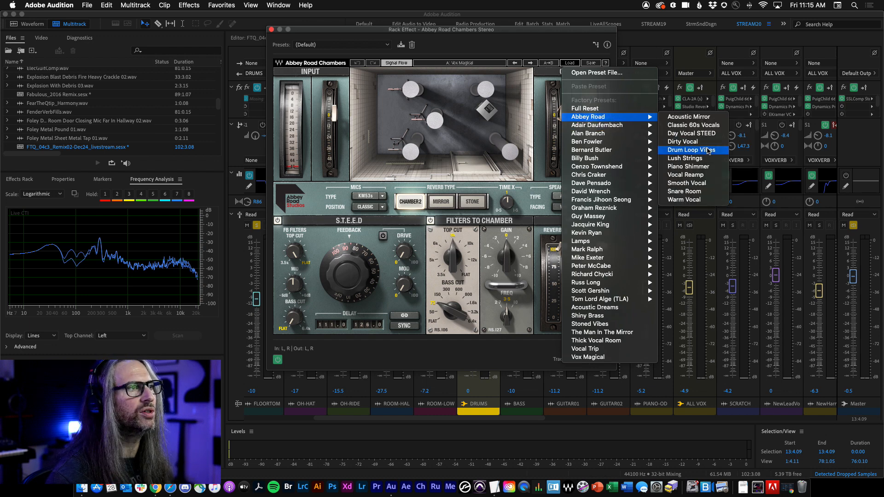
click(708, 151)
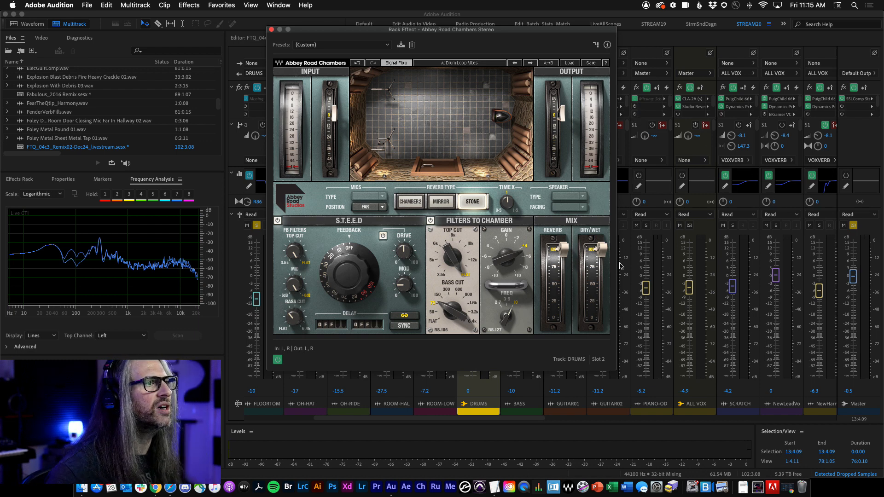
mouse_move(604, 251)
mouse_down()
mouse_move(602, 291)
mouse_move(603, 248)
mouse_up()
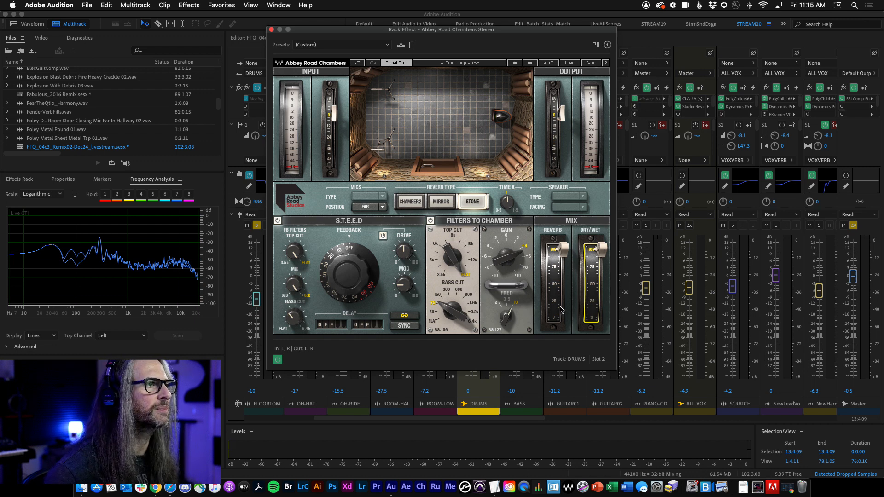
Step: Play the drums to audition the Abbey Road Chambers reverb on the DRUMS bus
key(space)
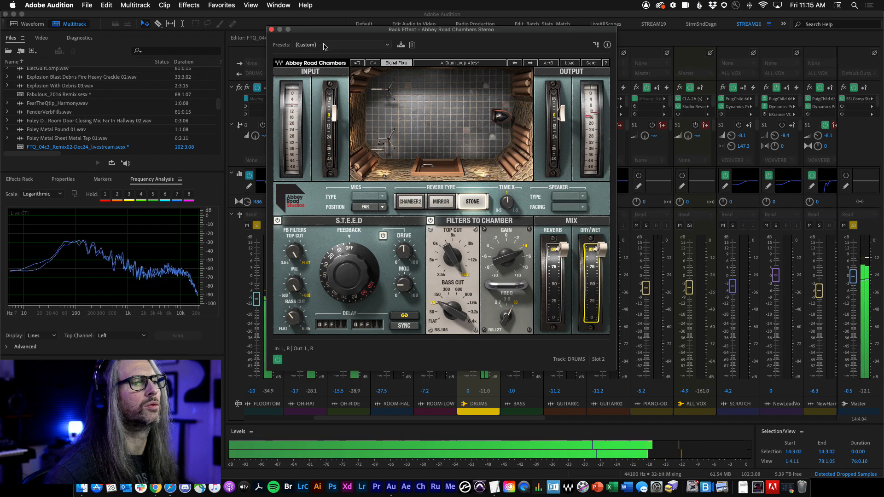
drag(324, 30, 441, 159)
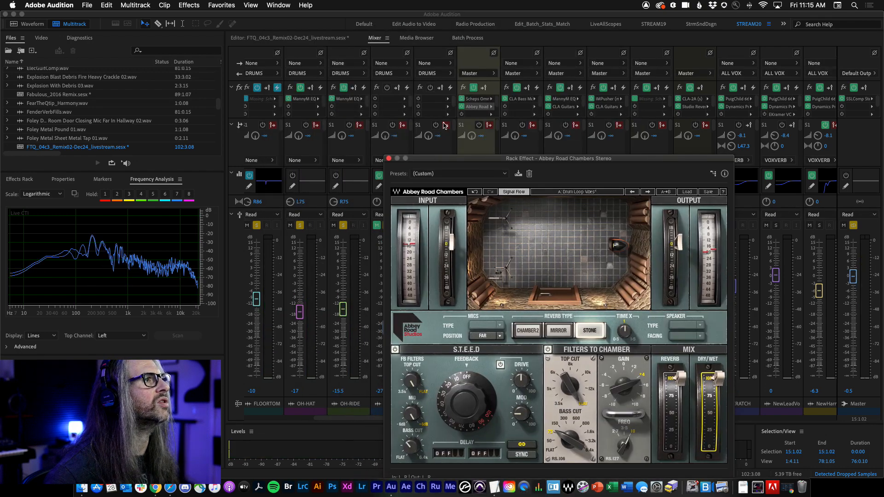
click(463, 98)
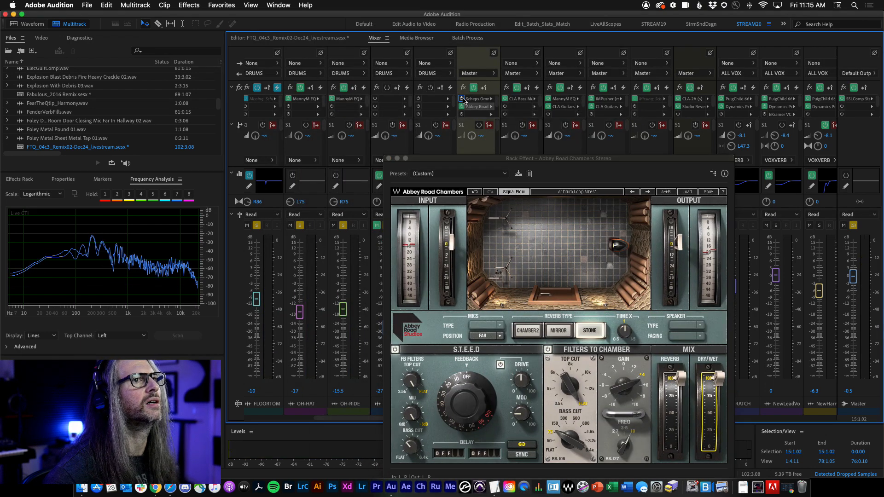
drag(511, 158, 236, 23)
key(space)
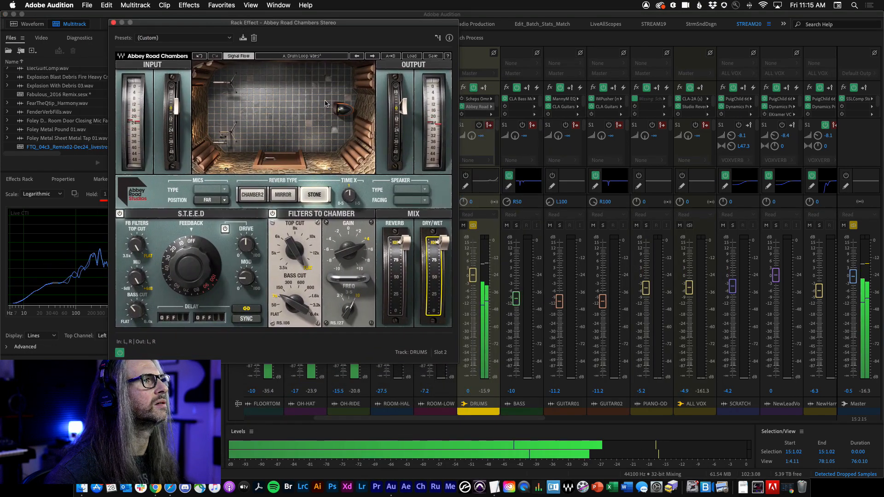
key(space)
click(841, 105)
key(space)
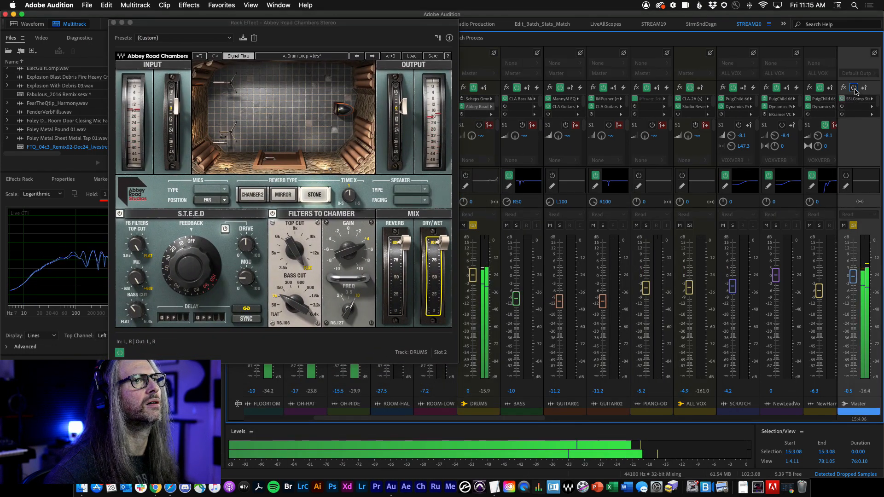
key(space)
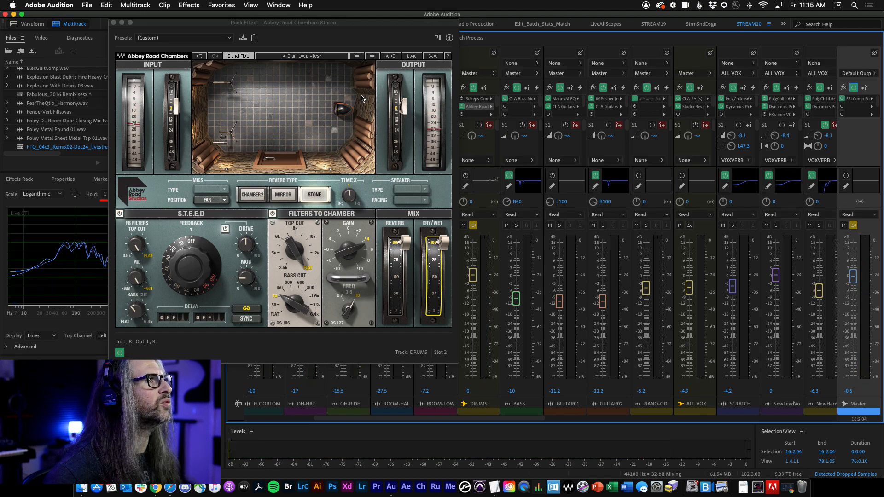
Step: Switch the reverb type to Chamber 2 and back to Stone while playing the drums
click(250, 195)
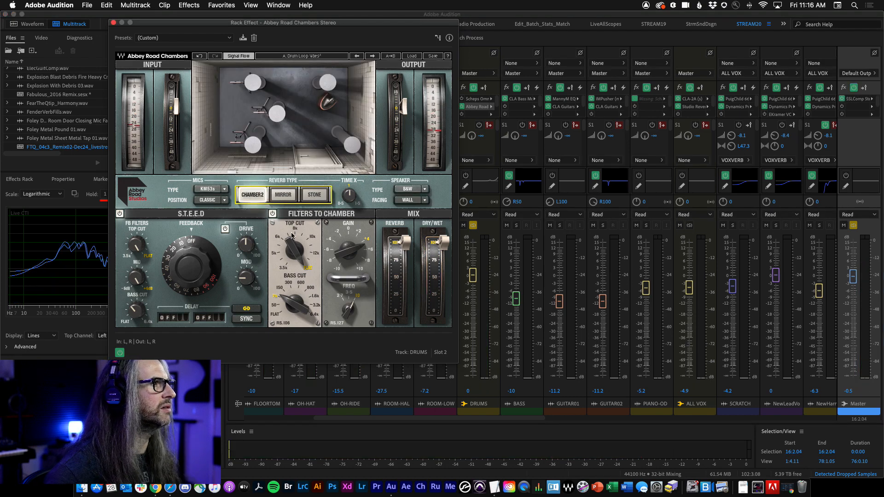
key(space)
click(315, 195)
key(space)
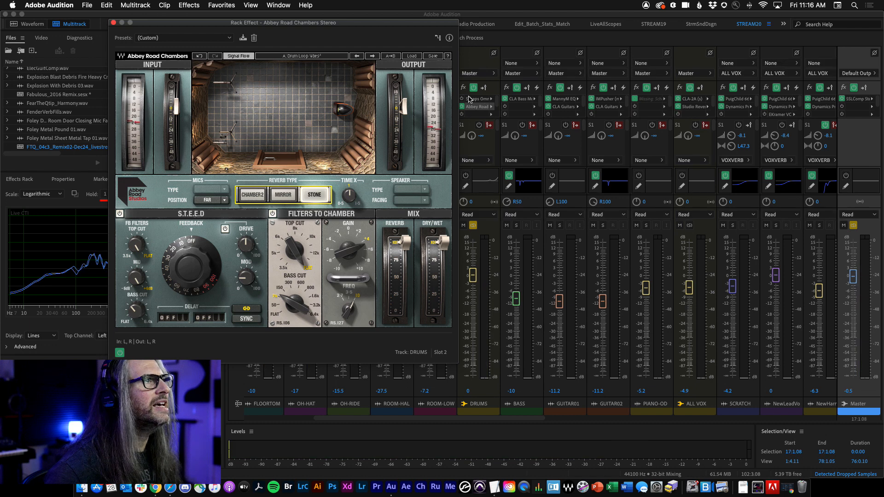
Step: Enable pre-rendering on several instrument and vocal channels, including BASS, GUITAR01, PIANO-OD, HarmPrech and BGV_DontPush
click(466, 100)
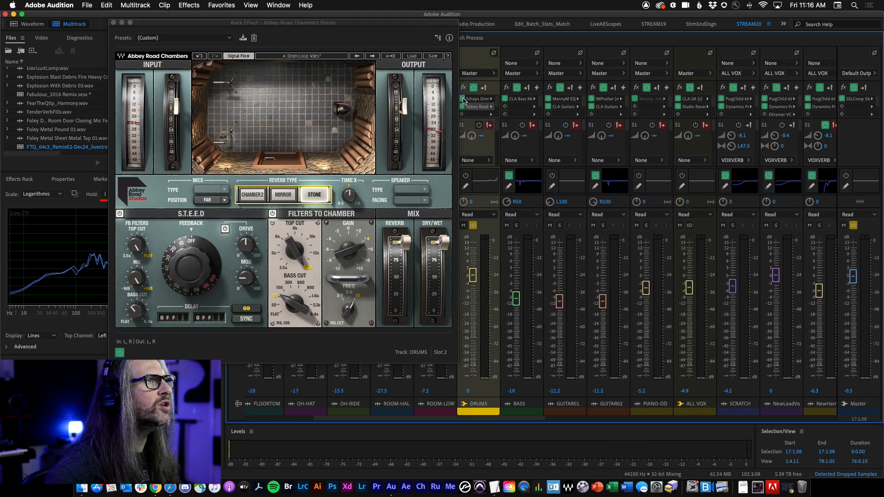
click(537, 87)
click(580, 88)
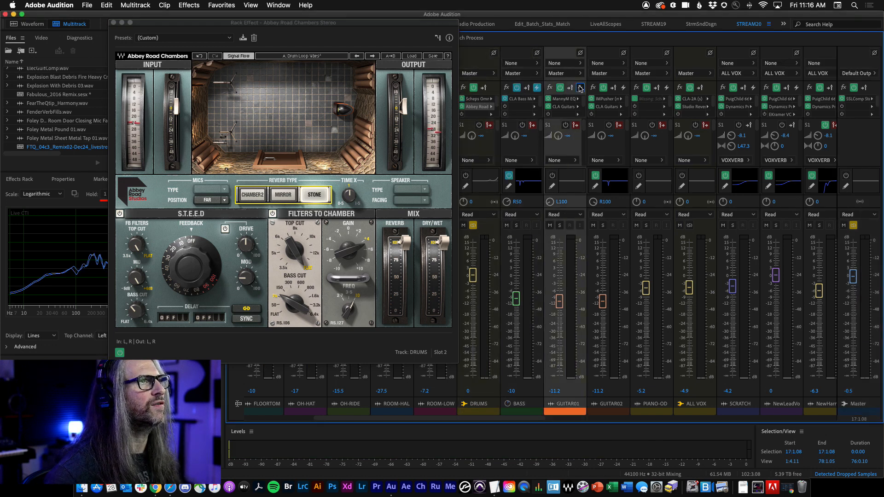
click(667, 87)
click(753, 87)
click(796, 88)
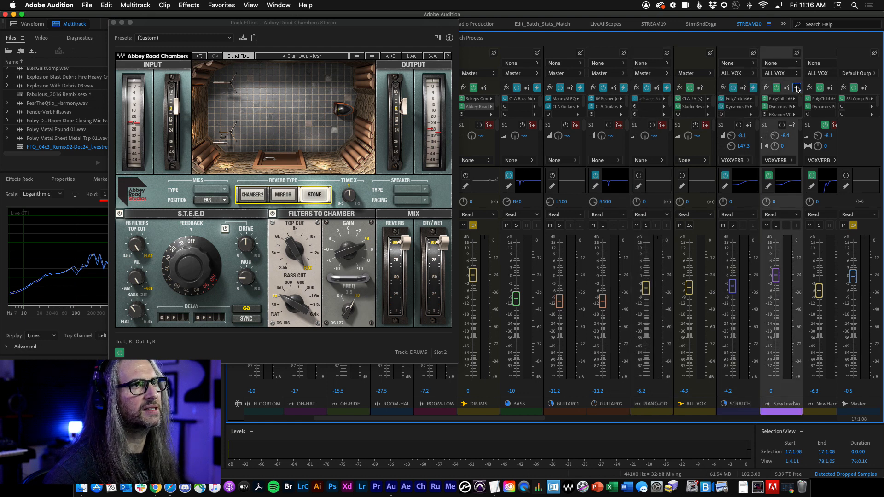
click(815, 417)
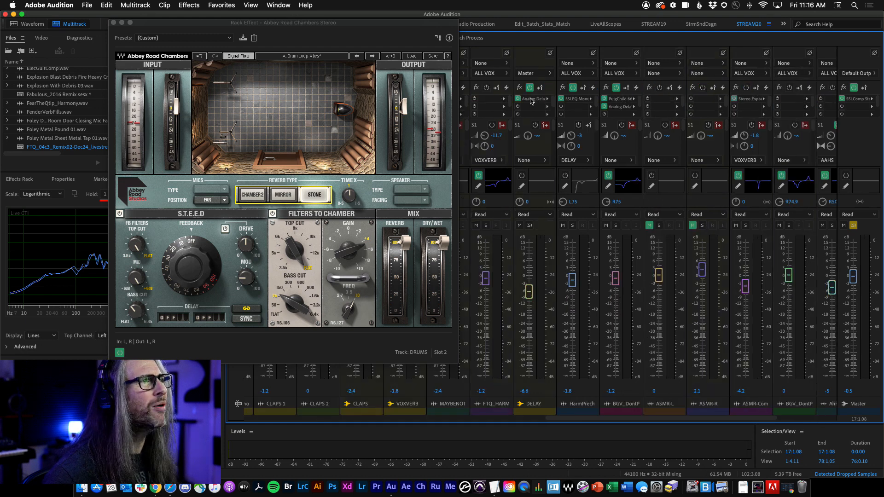
click(593, 88)
click(636, 88)
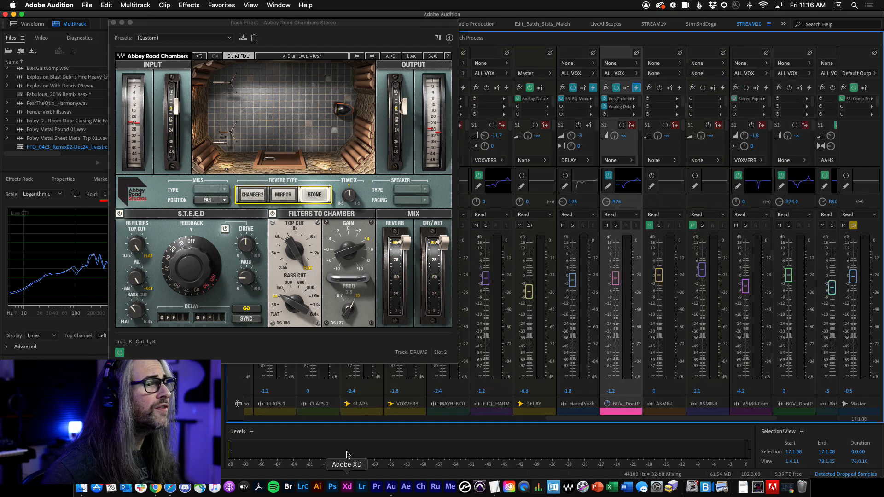
click(330, 419)
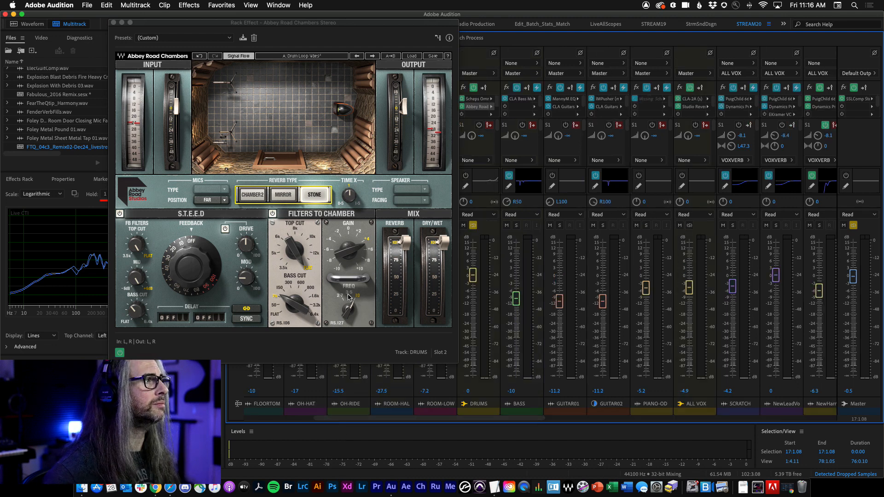
Step: Enable pre-rendering on the OH-RIDE and OH-HAT channels and move the Abbey Road Chambers window aside
key(space)
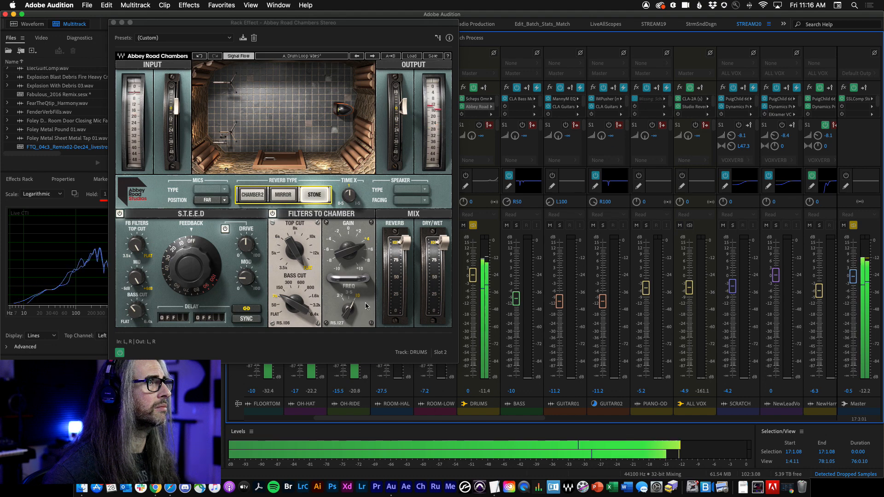
drag(316, 29, 585, 28)
key(space)
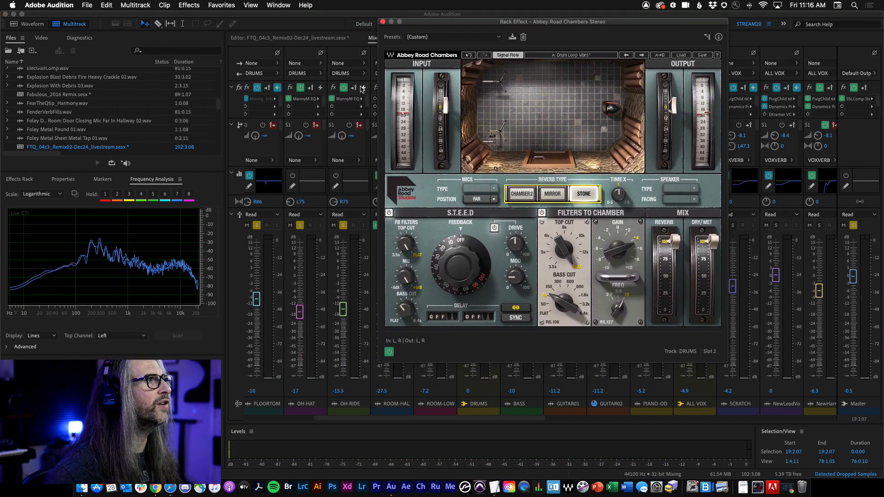
click(364, 88)
click(321, 88)
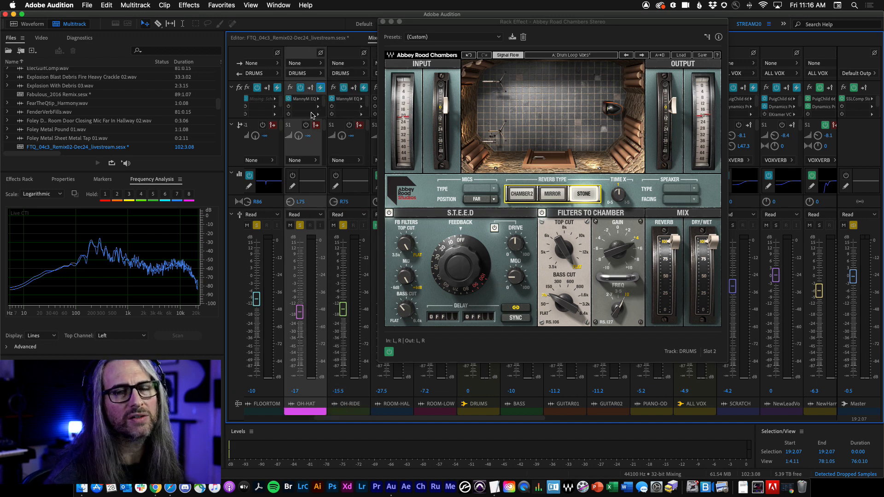
drag(467, 24, 426, 21)
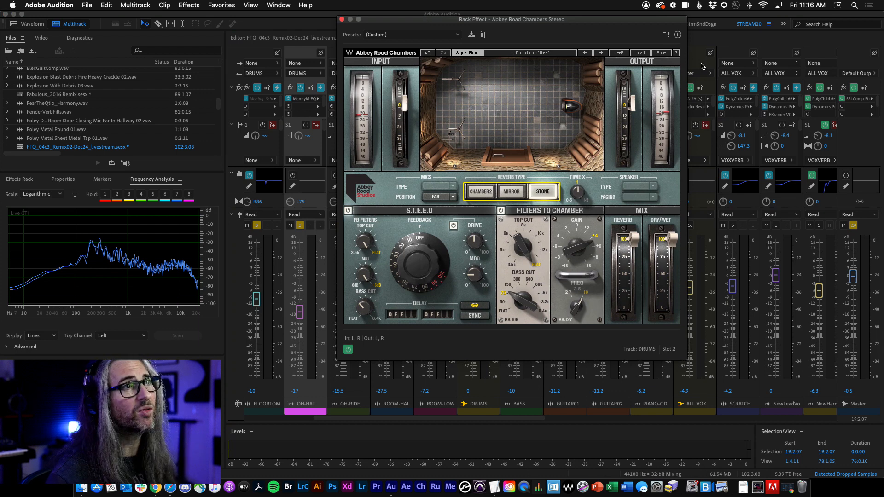
mouse_move(637, 122)
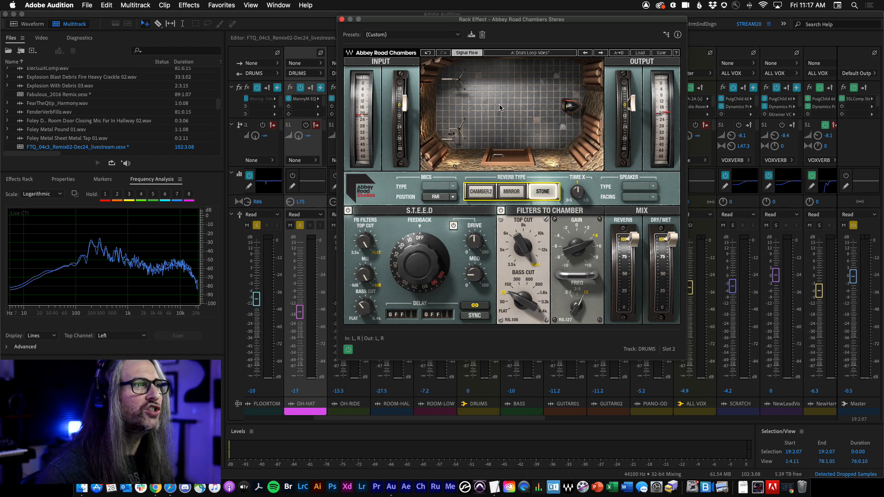
Step: Lower the Dry/Wet fader while the drums play, and bypass and re-enable the Abbey Road Chambers effect to compare
key(space)
drag(673, 239, 673, 262)
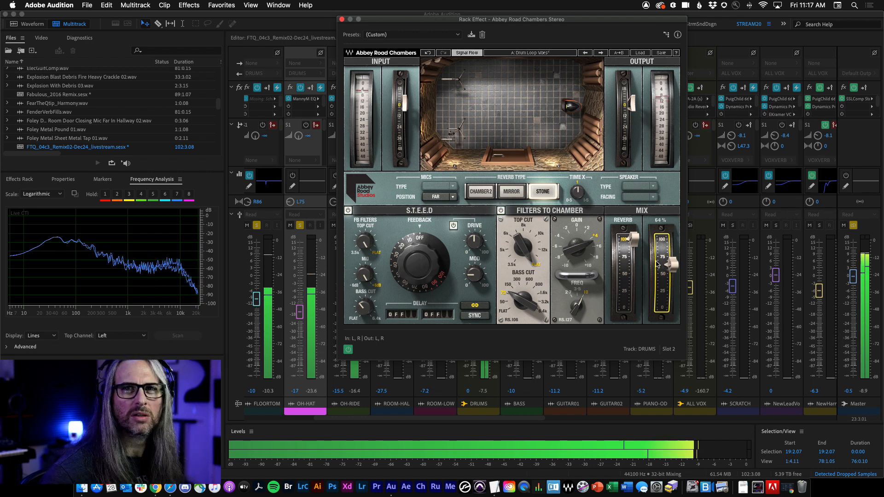
click(349, 351)
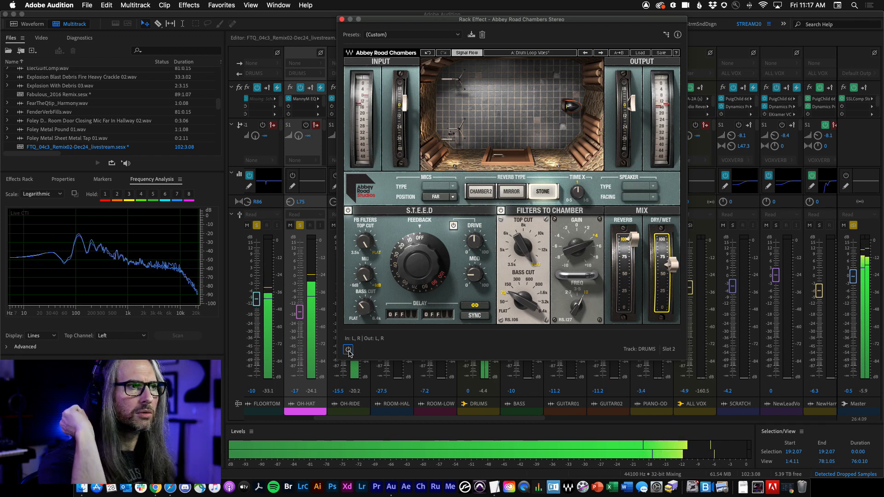
click(349, 351)
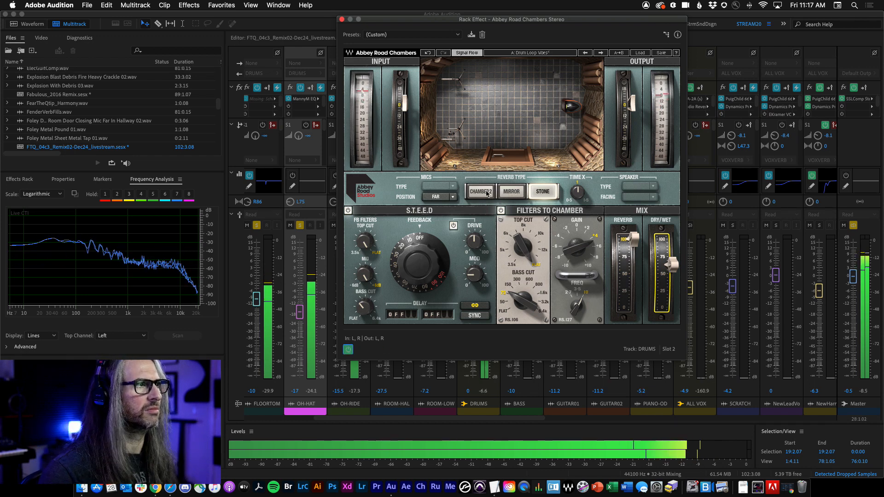
Step: Switch the reverb type to Chamber 2 and audition it with the drums
click(480, 192)
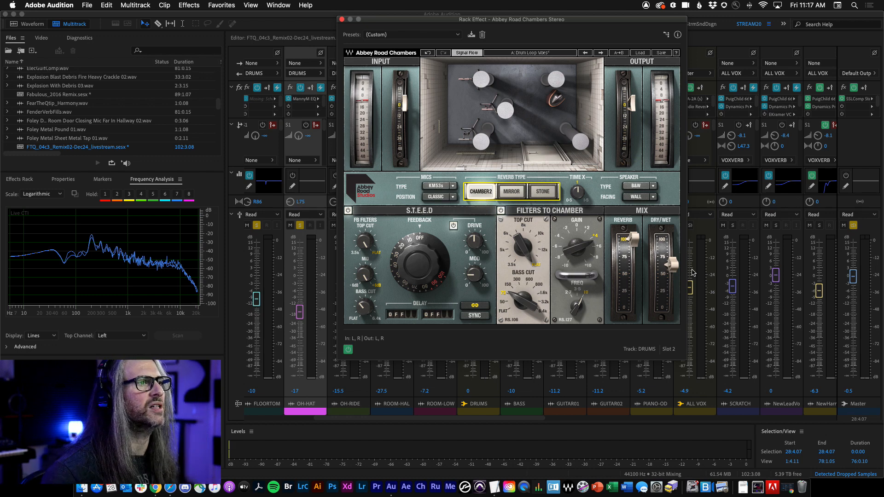
key(space)
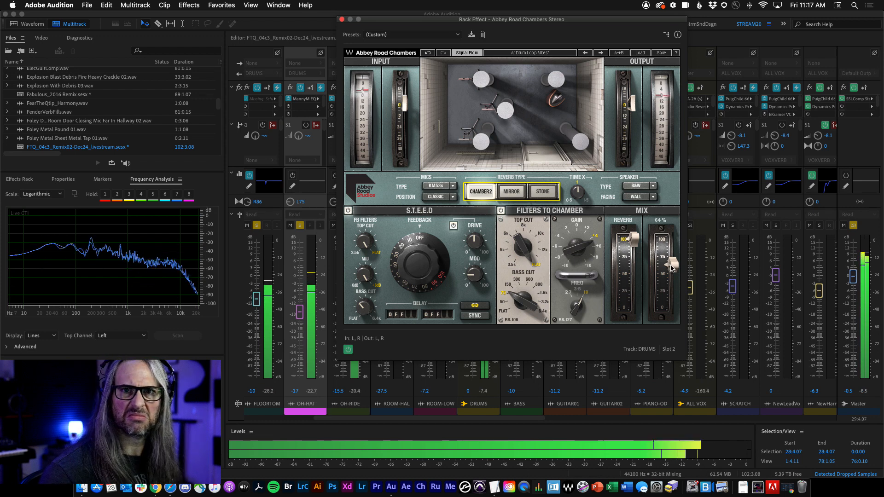
key(space)
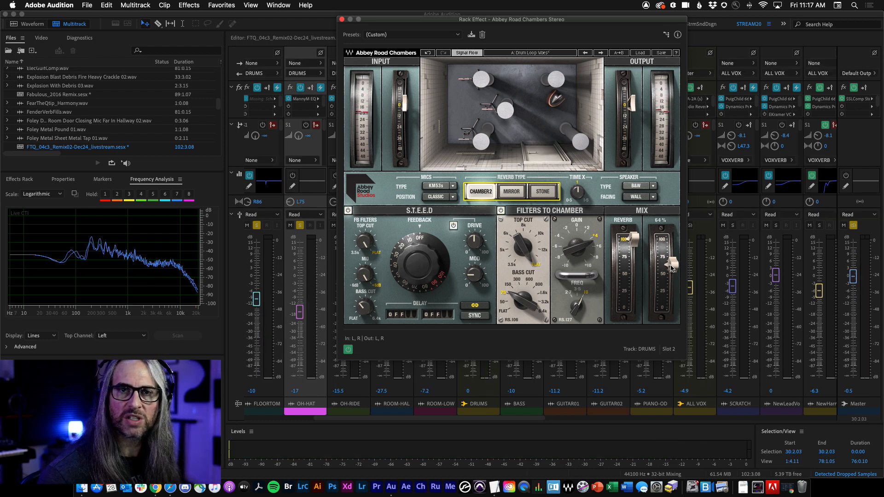
key(space)
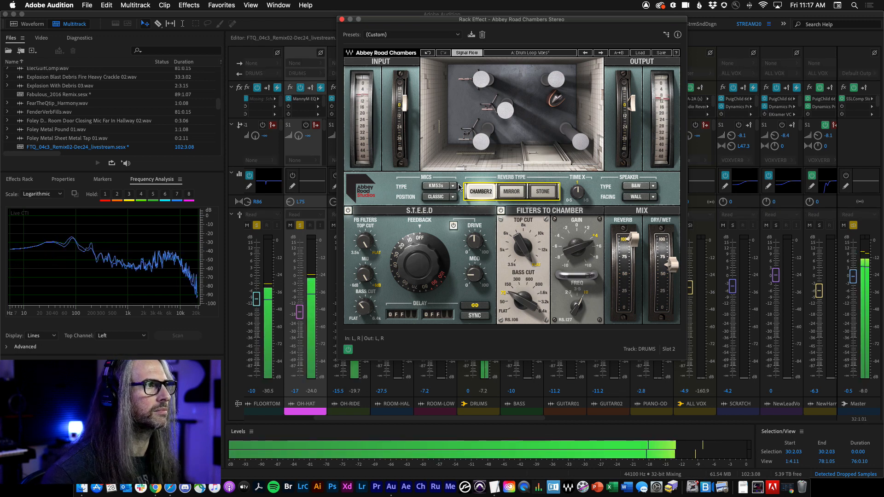
Step: Try the Wall and Room mic positions while auditioning the drums
click(453, 197)
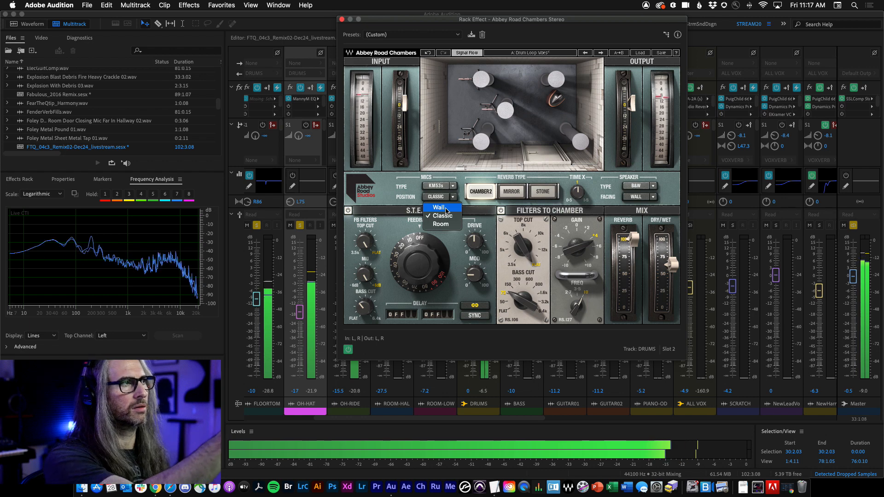
click(439, 208)
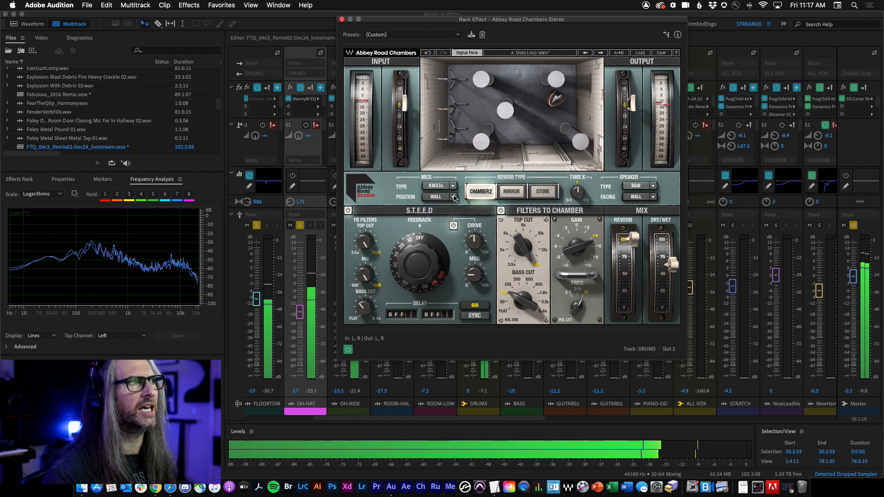
click(454, 198)
click(442, 226)
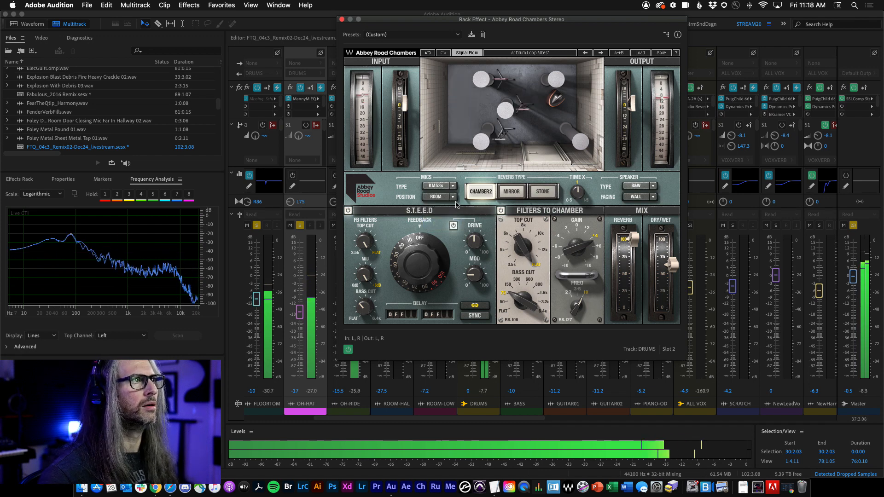
key(space)
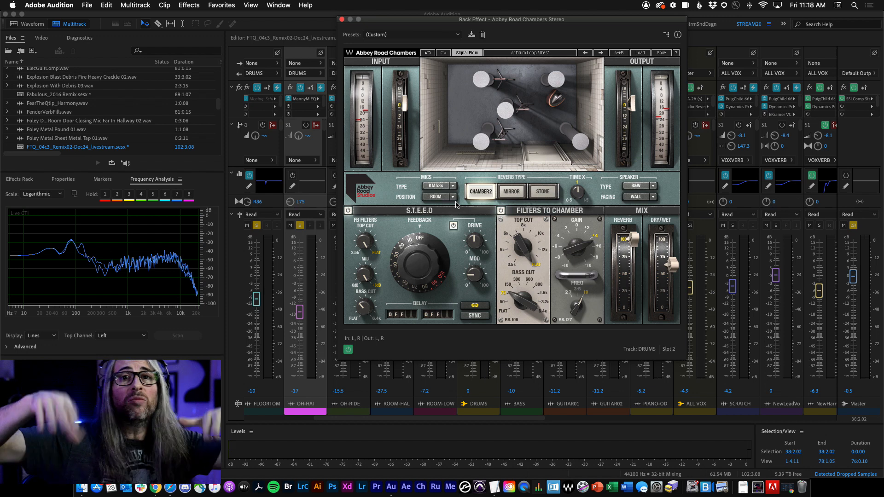
click(443, 198)
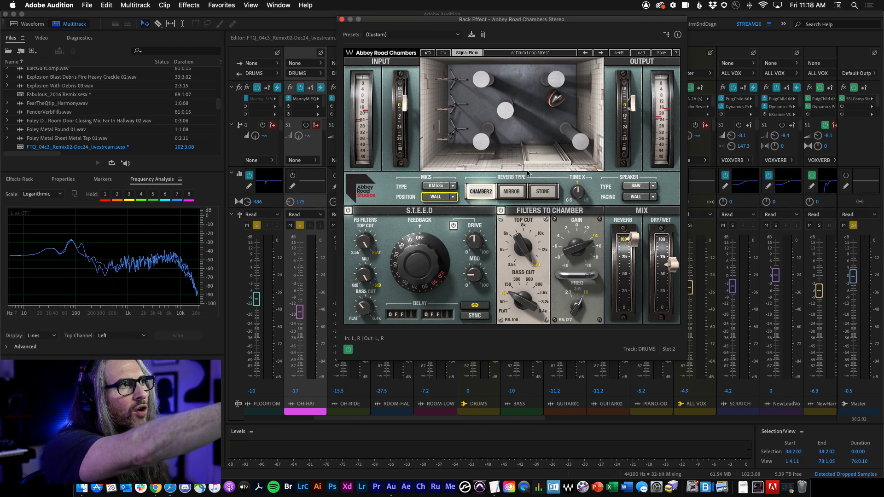
click(449, 197)
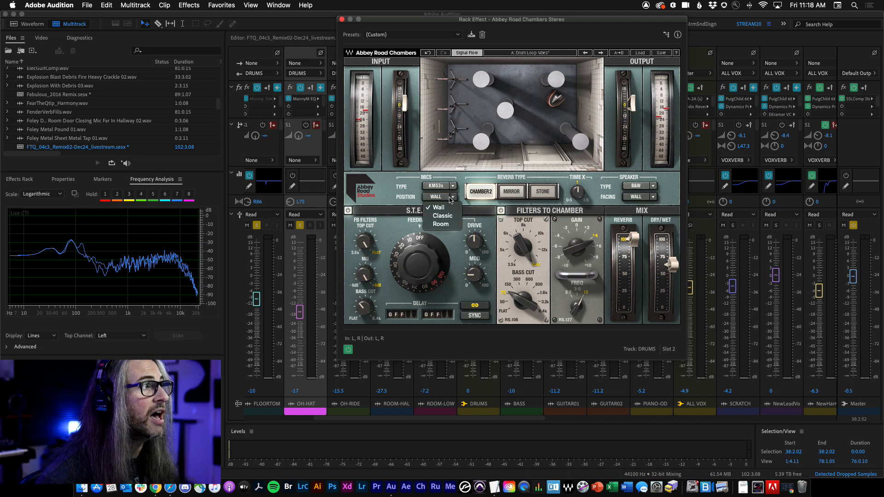
click(449, 224)
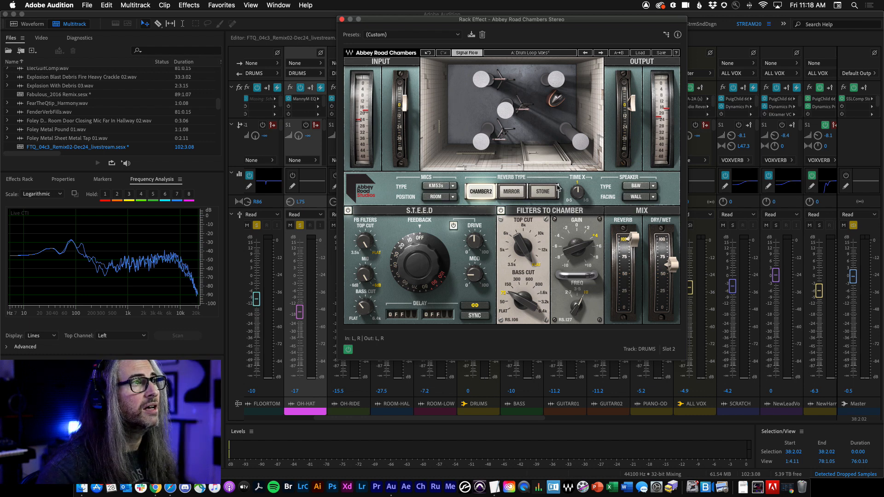
Step: Set the speaker facing to Room and the mic position to Classic while playing the drums
click(652, 197)
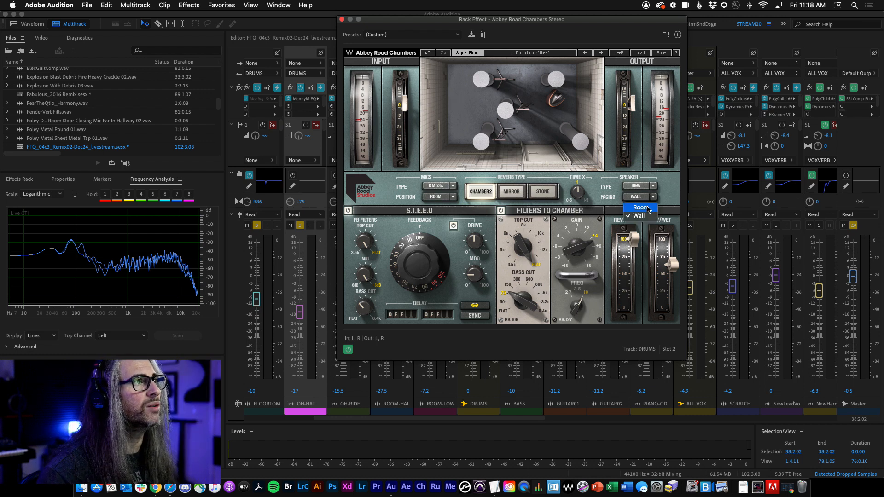
click(642, 207)
key(space)
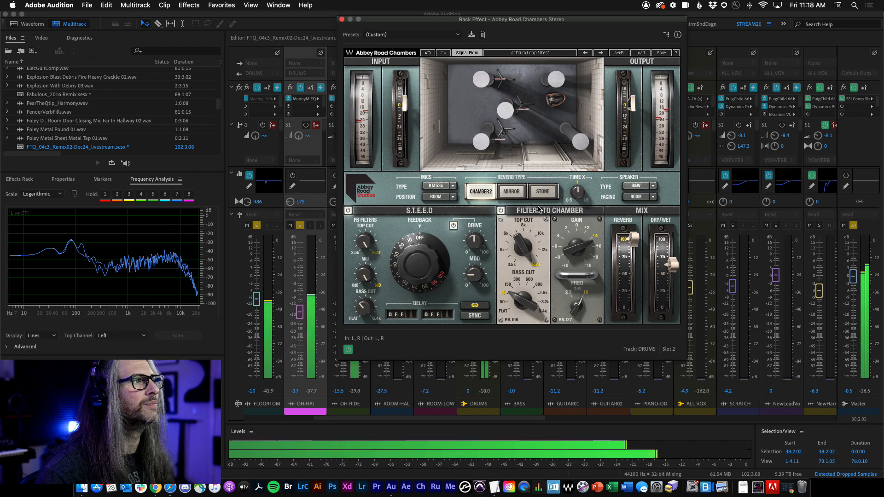
click(454, 198)
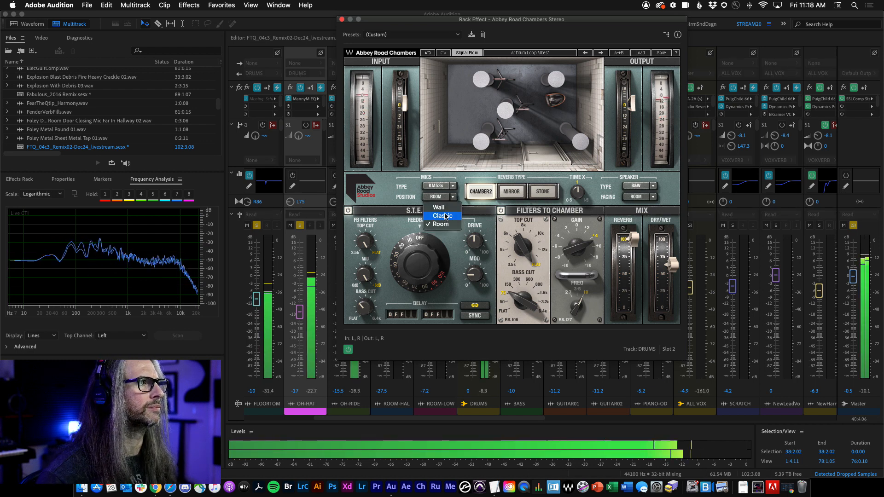
click(444, 216)
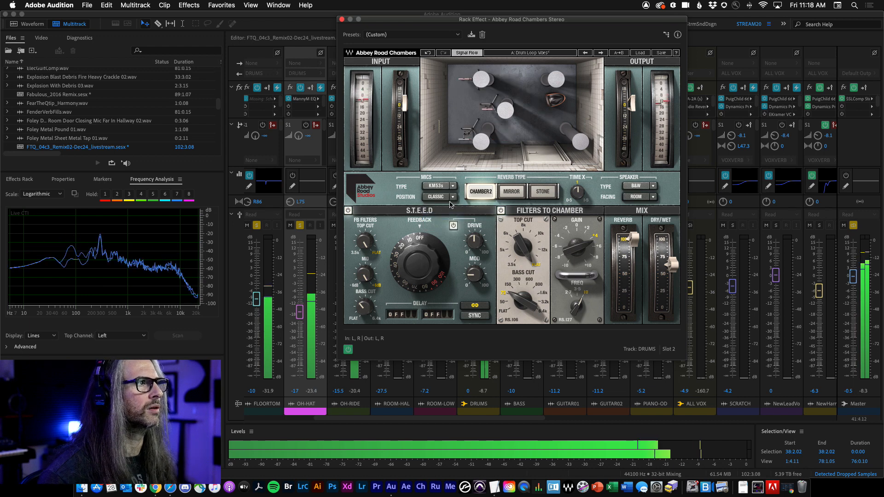
key(space)
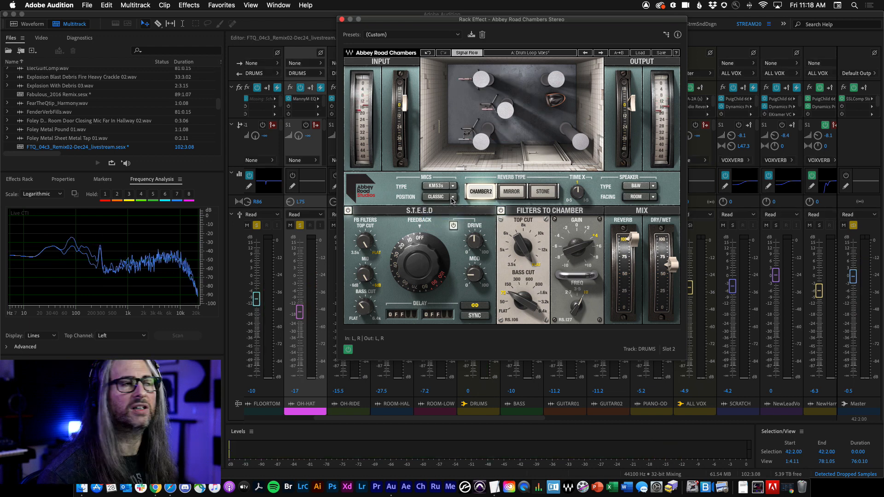
Step: Change the speaker type to Altec and try Wall and Room speaker facing, ending on Room
click(652, 186)
click(645, 197)
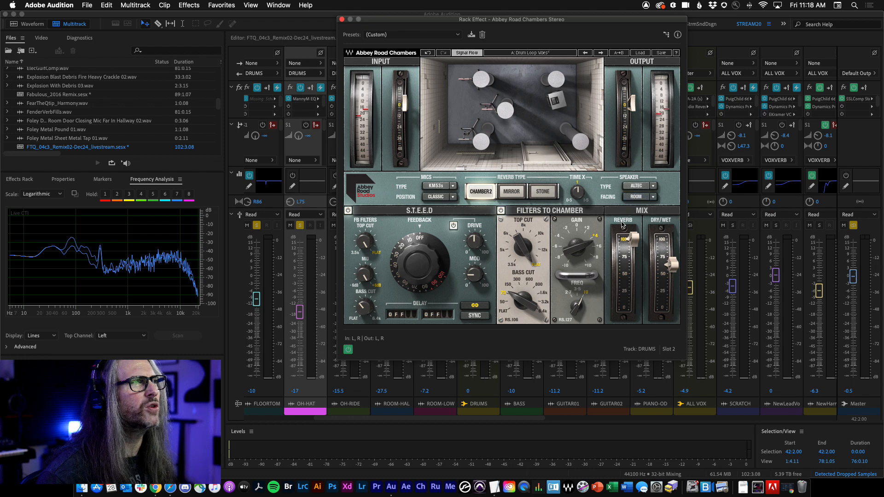
key(space)
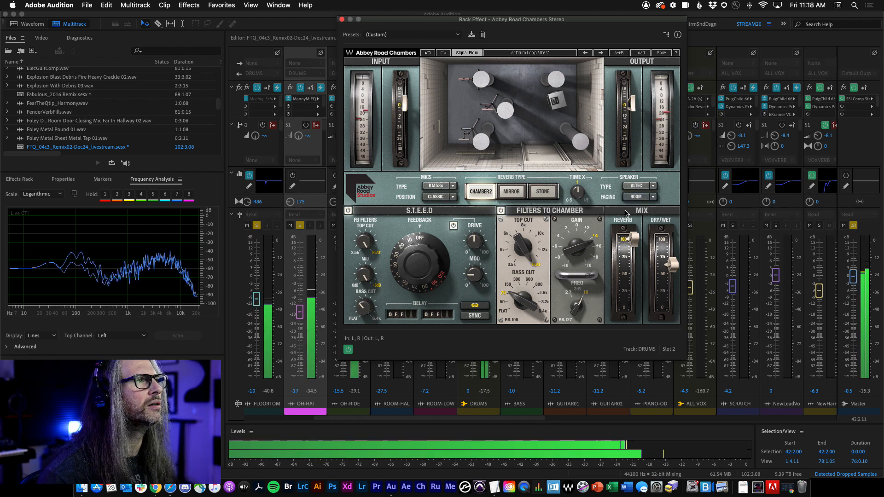
click(652, 198)
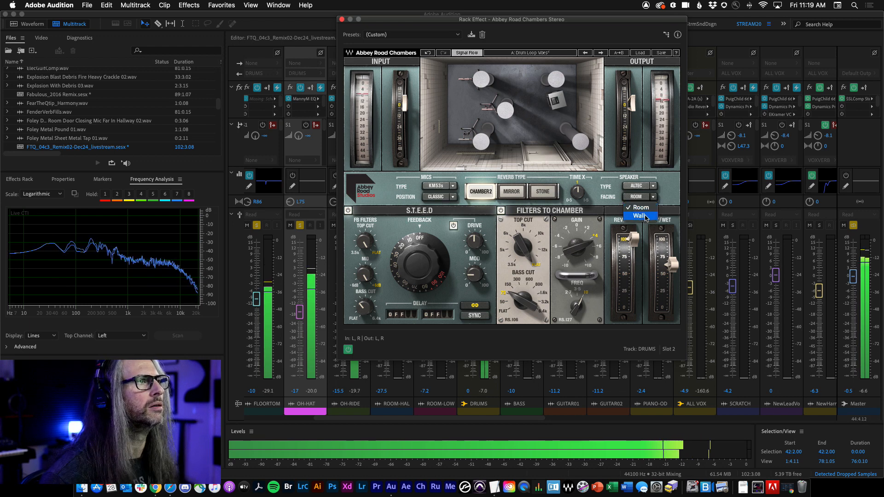
click(628, 220)
click(652, 197)
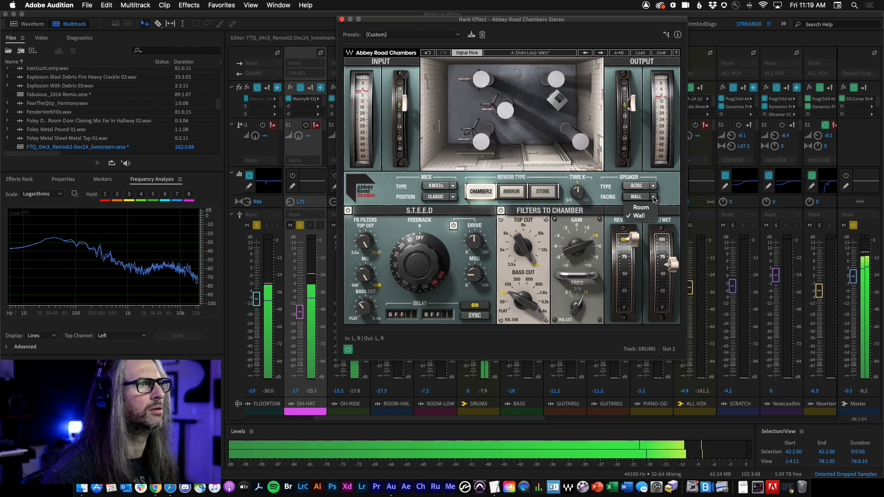
click(641, 208)
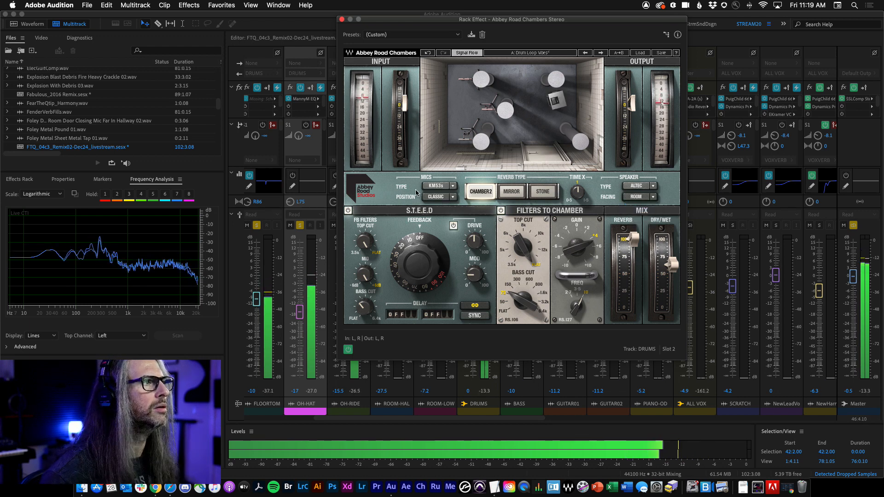
Step: Toggle between the available mic types and positions in the Mics section to compare them
click(441, 187)
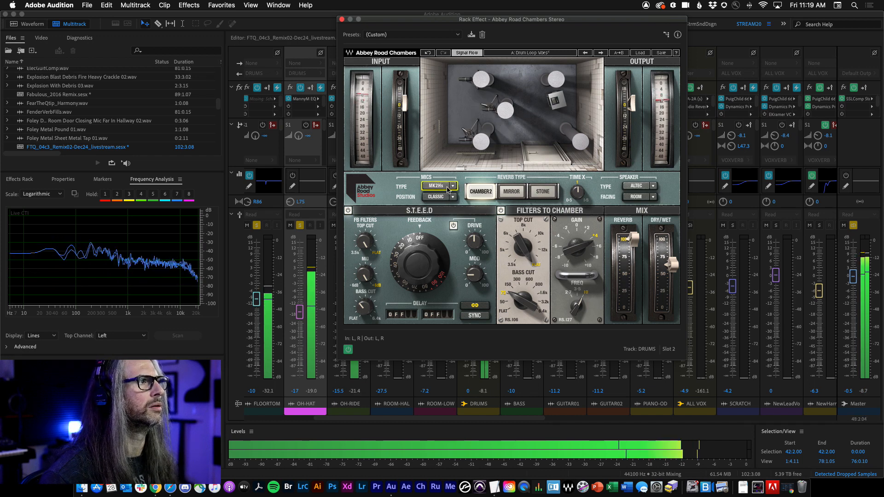
click(446, 187)
click(444, 198)
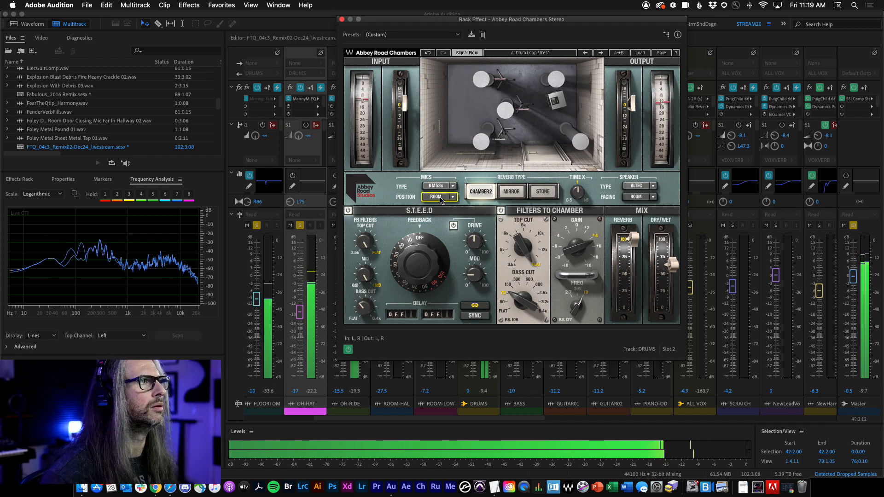
click(441, 186)
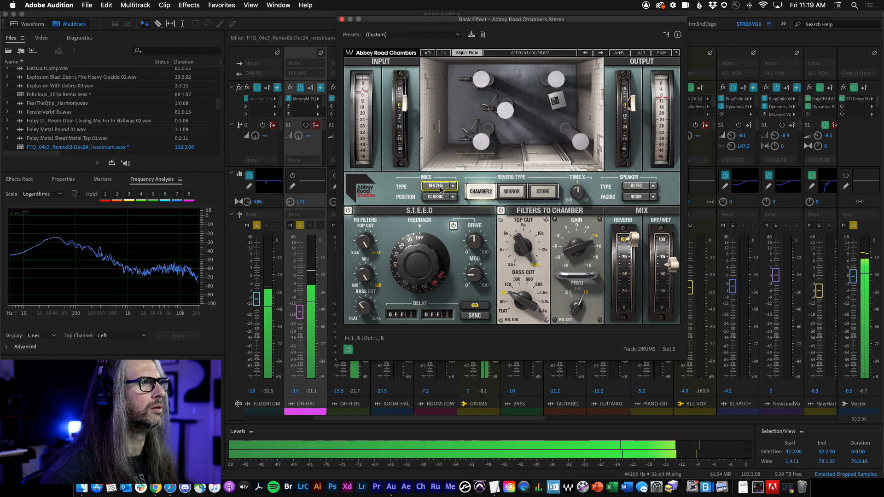
Step: Switch the reverb type to Mirror and back to Chamber 2, then toggle the effect's power state
click(513, 192)
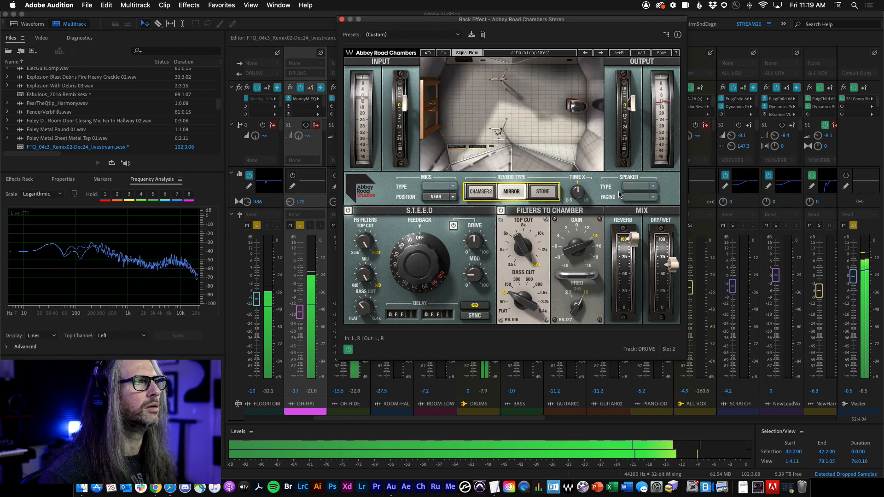
click(480, 192)
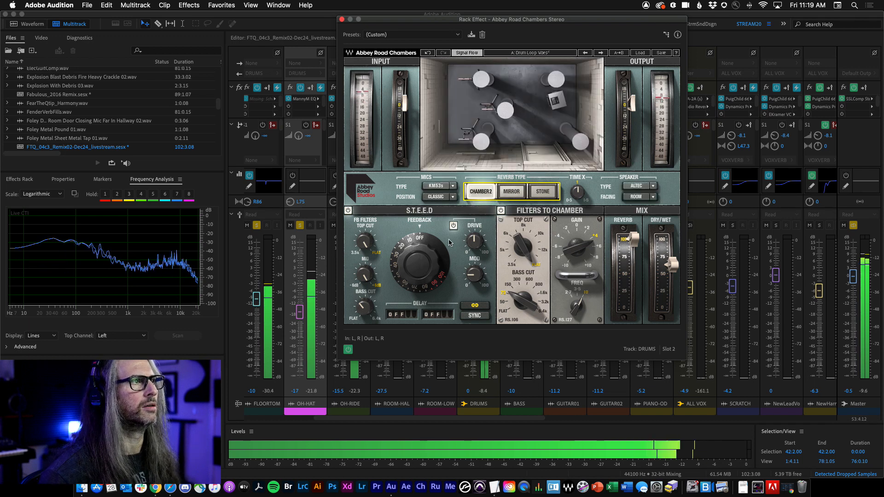
click(348, 350)
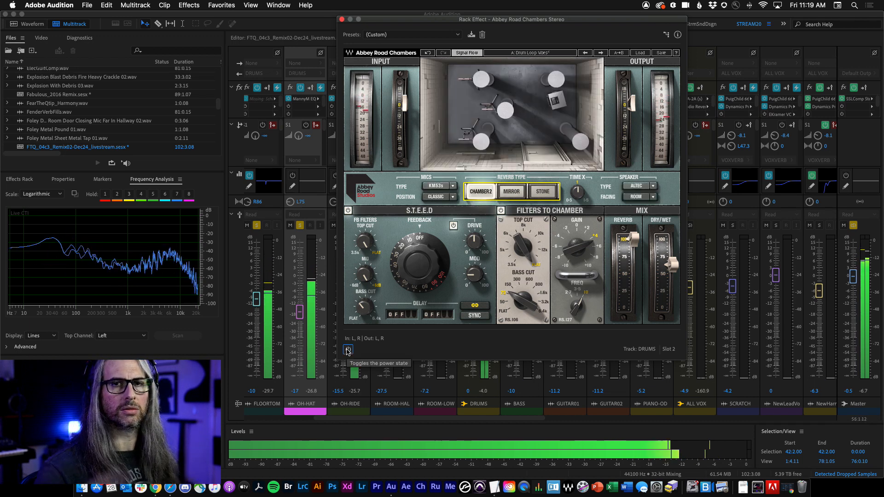
Step: Turn the Abbey Road Chambers effect back on and stop playback
click(347, 351)
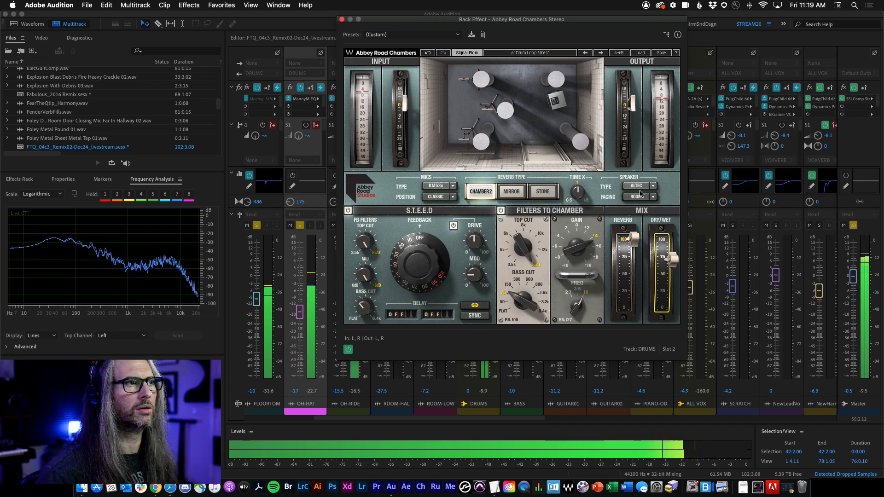
key(space)
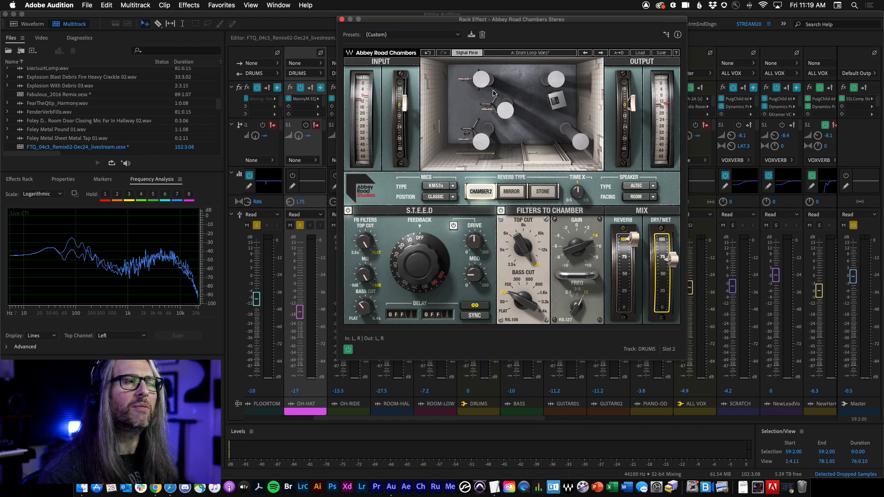
Step: Browse the Abbey Road Chambers factory preset list, dismiss it, and close the effect window
click(641, 53)
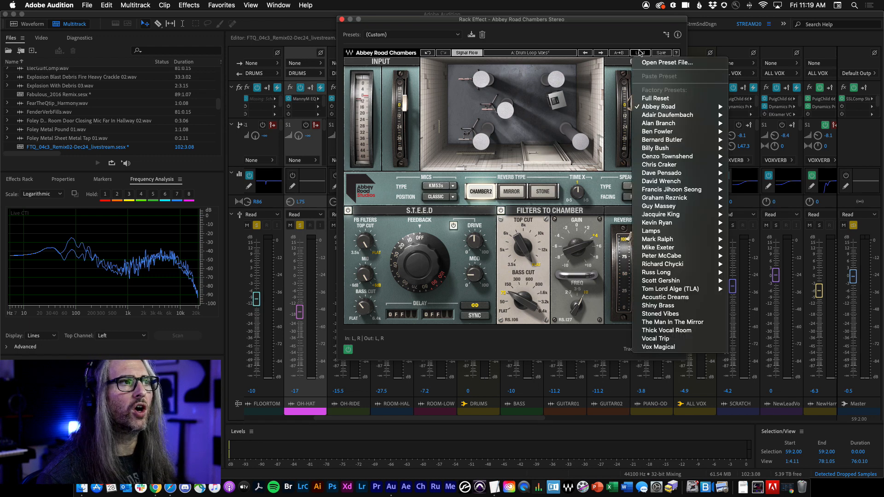
click(615, 38)
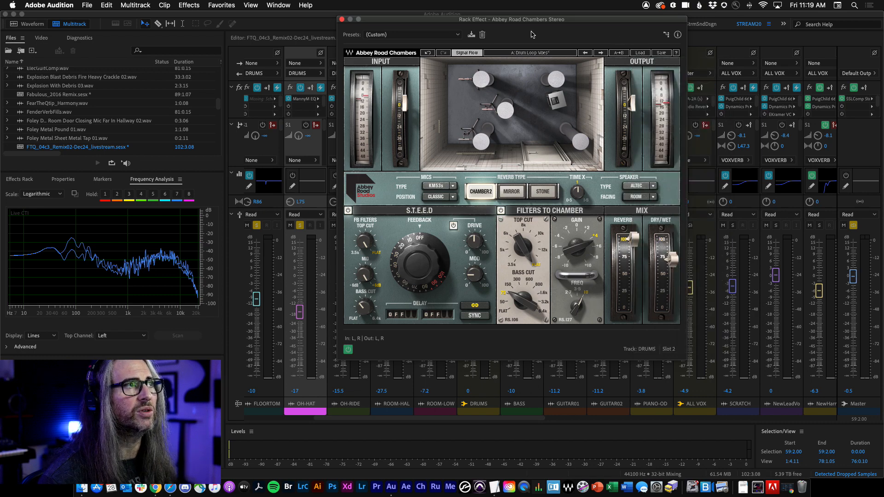
click(342, 20)
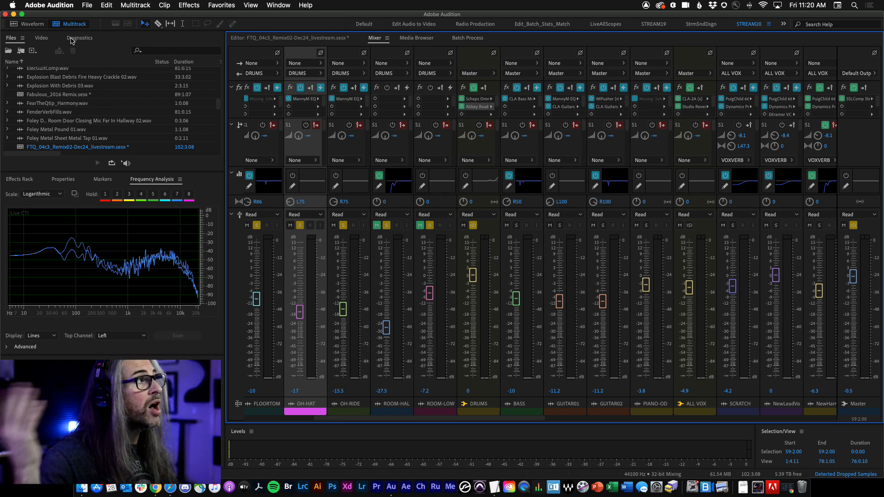
Step: Open Scene 27_FinalClipwithMusicandDialogue.mov from the Files list and show its video
scroll(53, 99, up, 10)
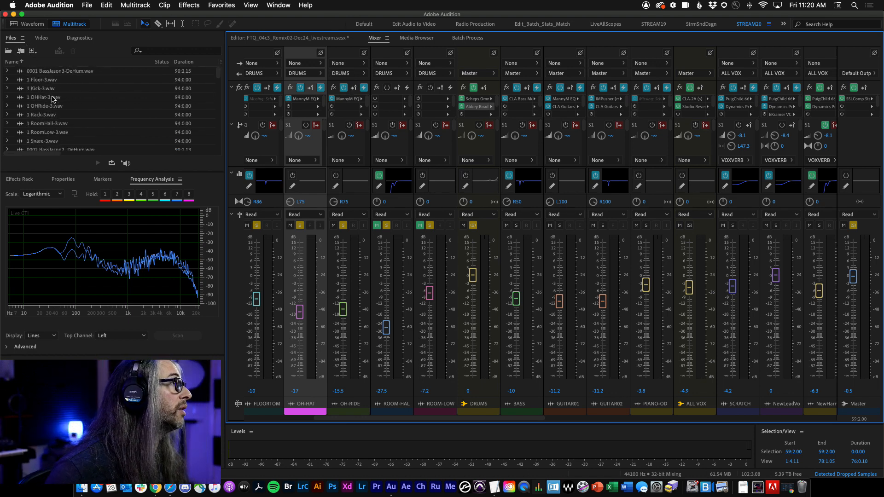
scroll(53, 98, down, 10)
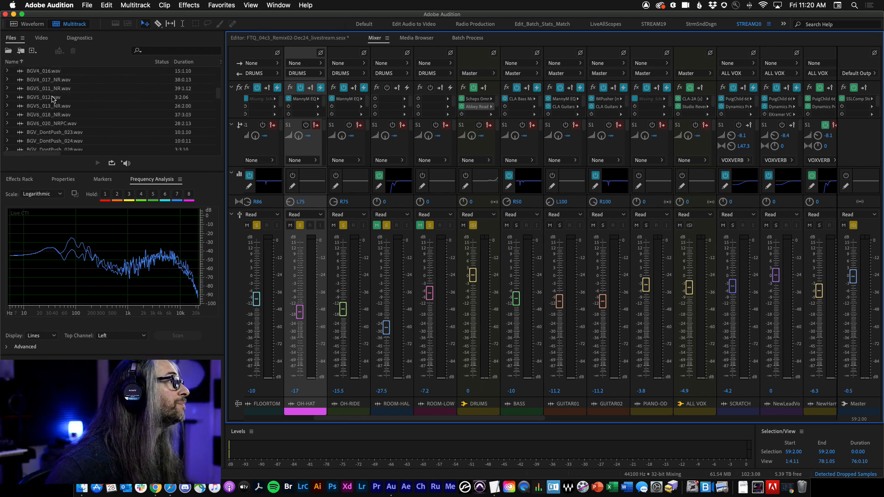
scroll(53, 99, up, 5)
scroll(53, 98, down, 5)
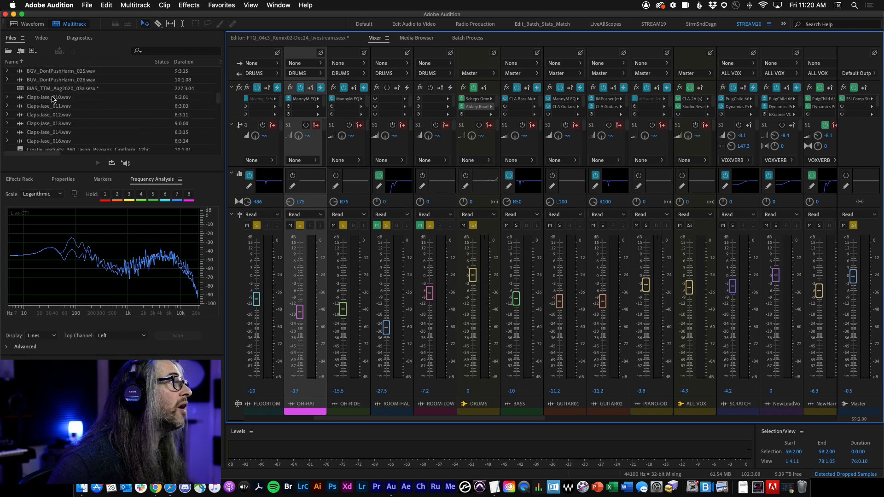
scroll(53, 98, down, 15)
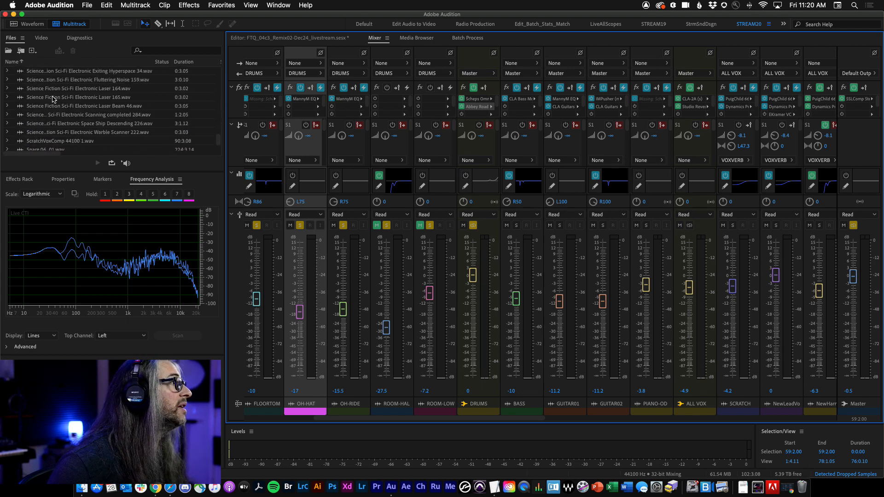
scroll(40, 146, up, 10)
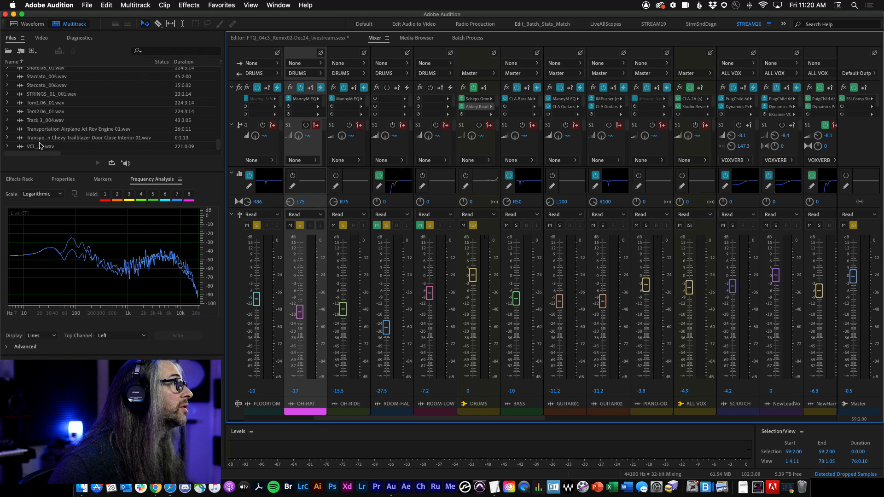
scroll(40, 146, up, 3)
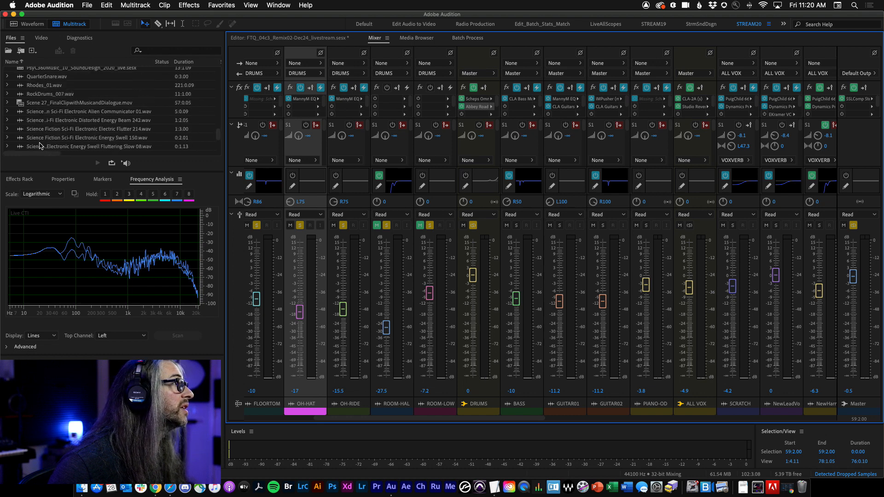
double_click(35, 104)
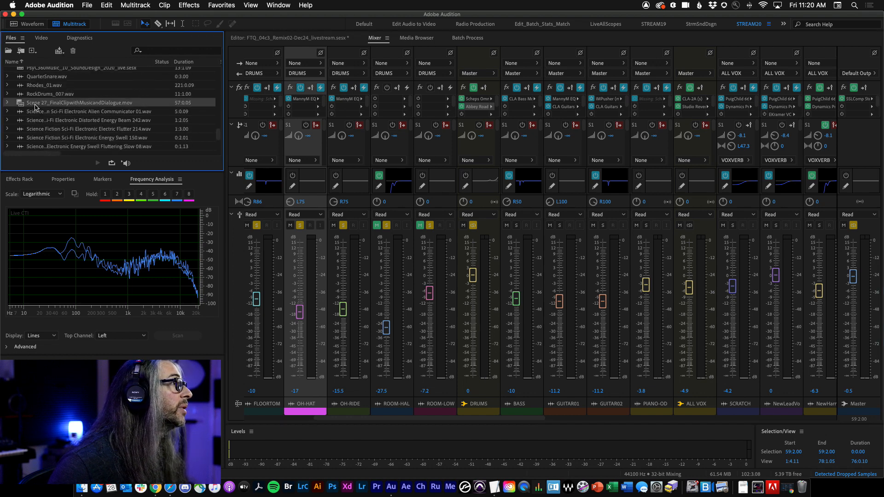
click(41, 38)
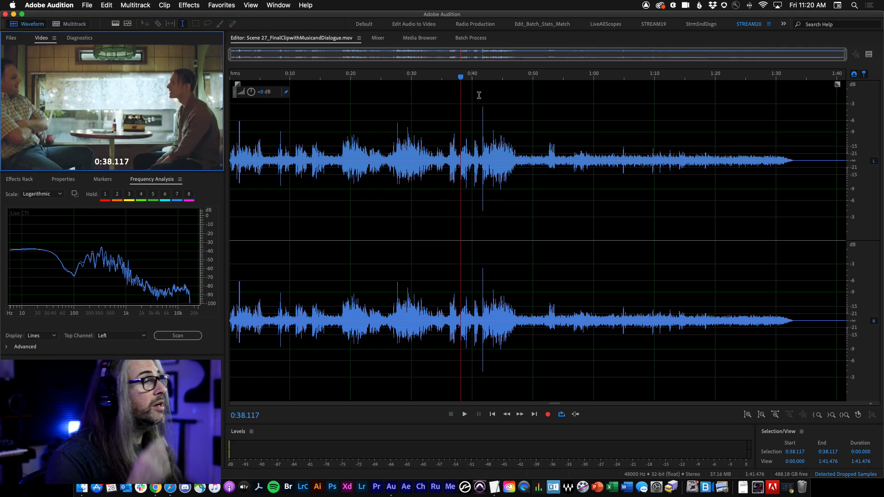
Step: Return the playhead to the clip's start, clear the selection, and preview the clip
drag(456, 79, 266, 94)
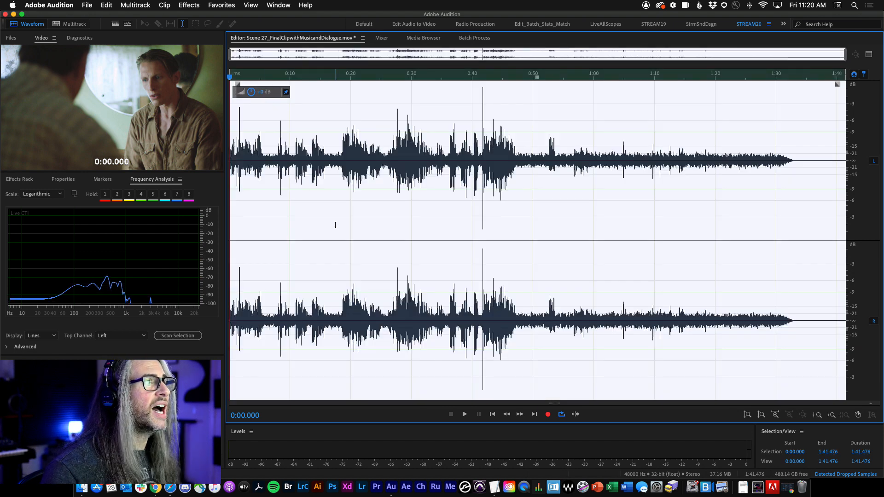
key(super+shift+a)
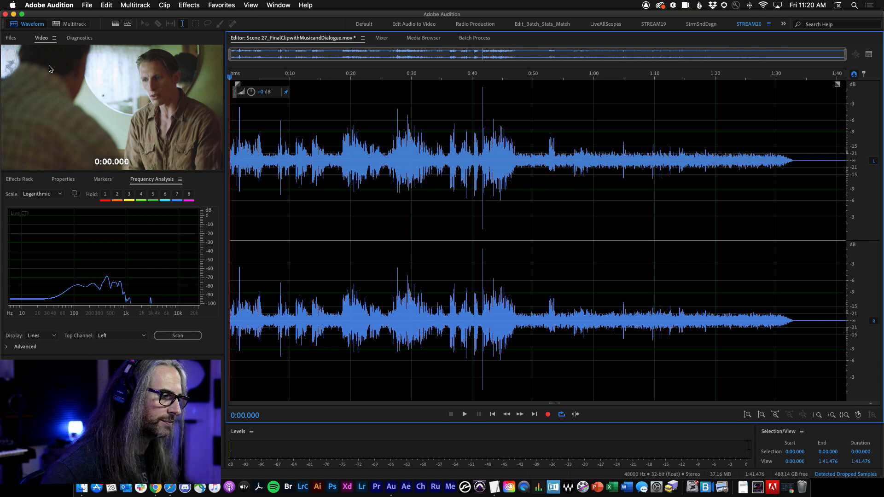
key(space)
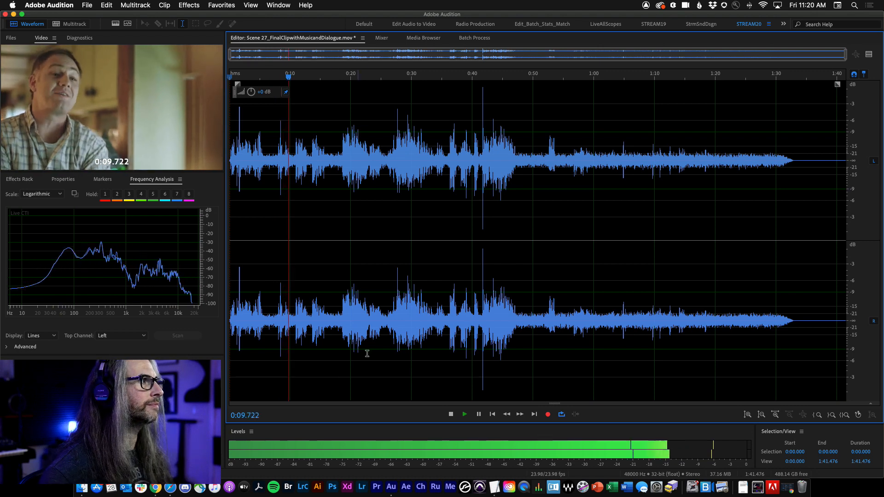
key(space)
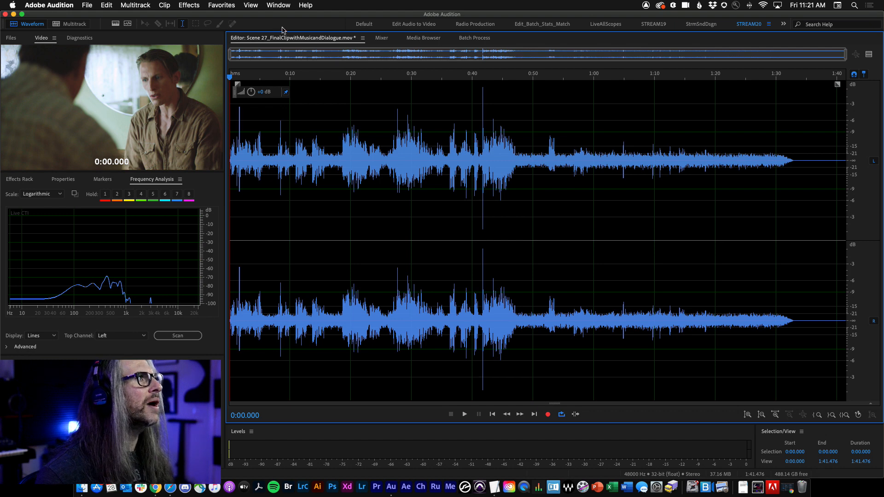
Step: Open the Studio Reverb effect on the clip, set Dry output to 0%, and start playback
click(192, 5)
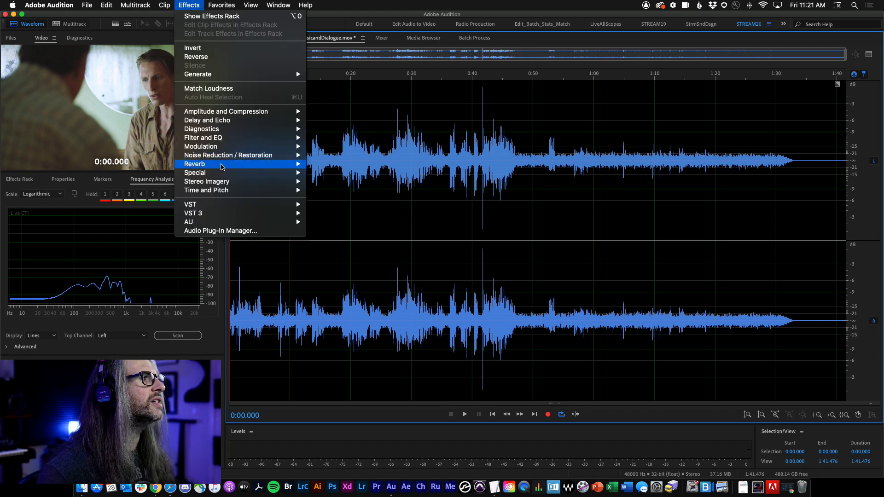
mouse_move(258, 165)
click(359, 190)
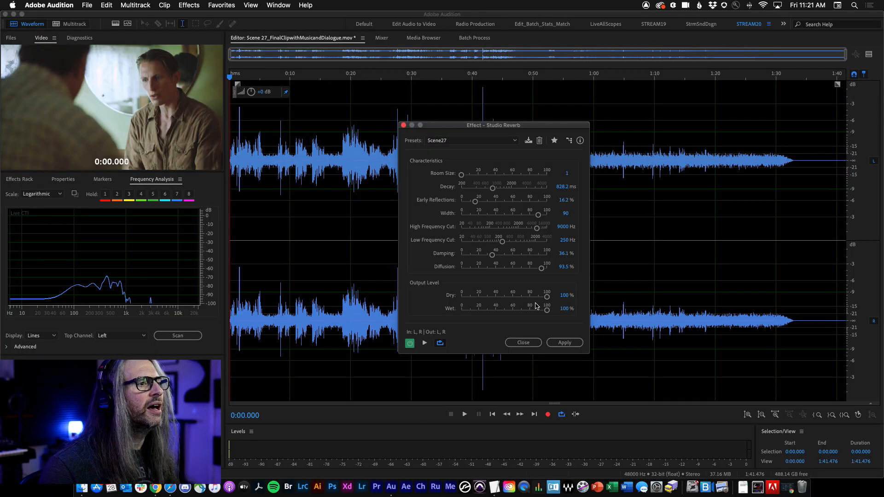
drag(547, 311, 461, 297)
key(space)
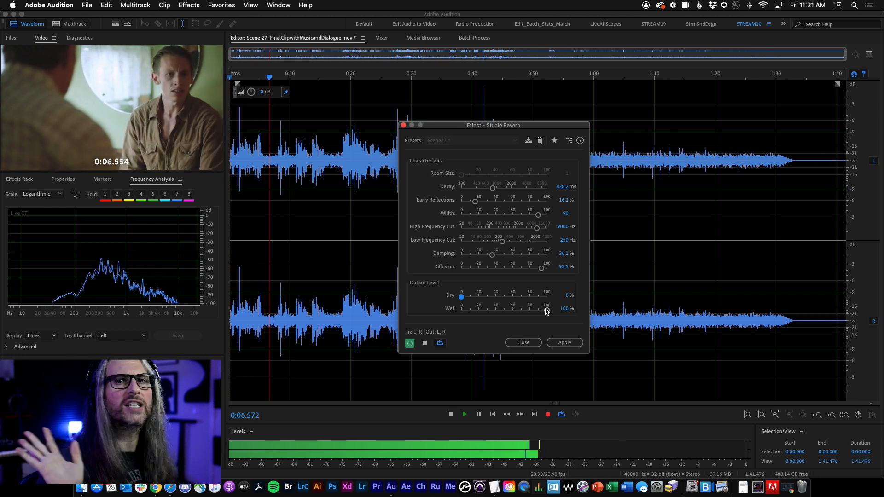
Step: Set the Wet output to 80.4% and return the Dry output to 100%
drag(548, 312, 531, 311)
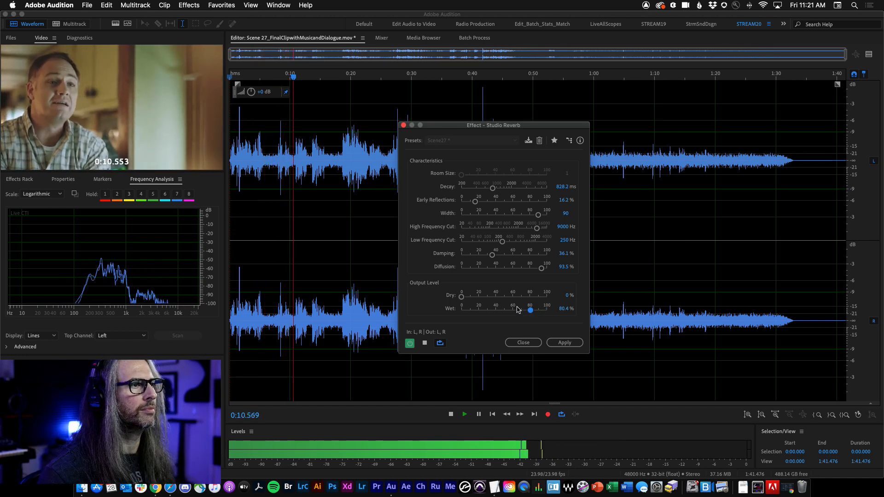
drag(465, 300, 548, 297)
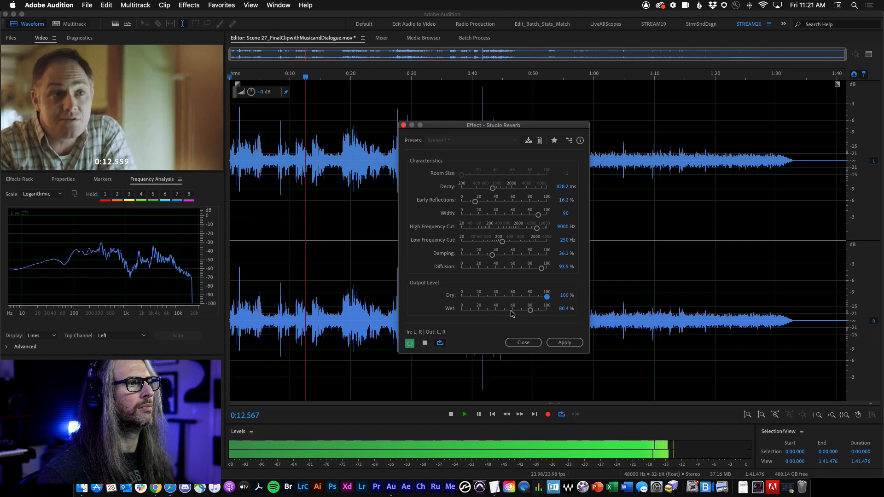
click(531, 311)
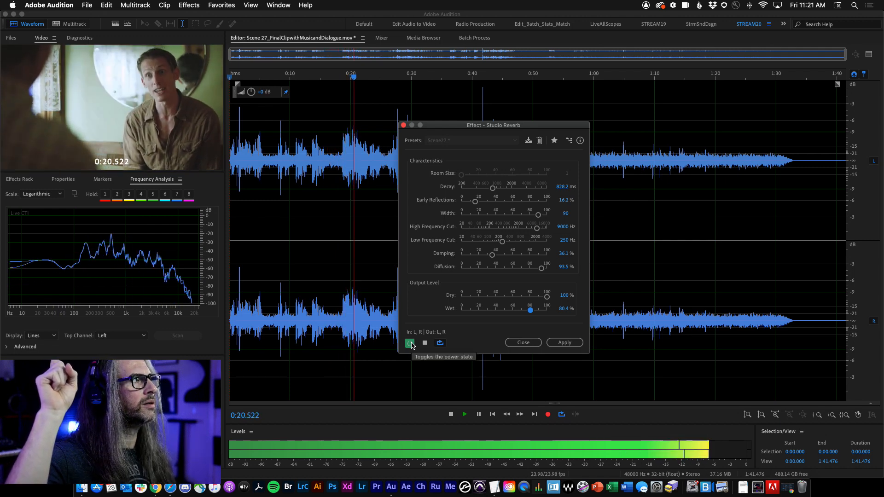
Step: Bypass and re-enable the reverb to compare, stop playback, and close the Studio Reverb dialog
click(409, 343)
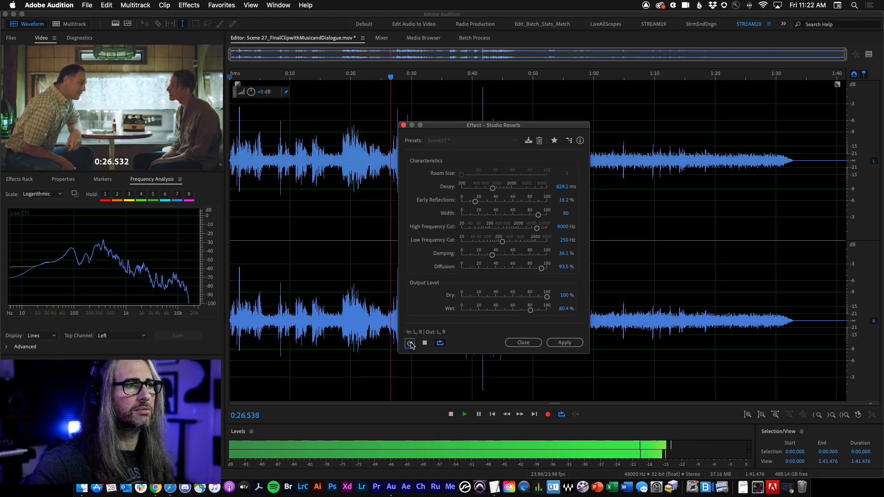
click(410, 343)
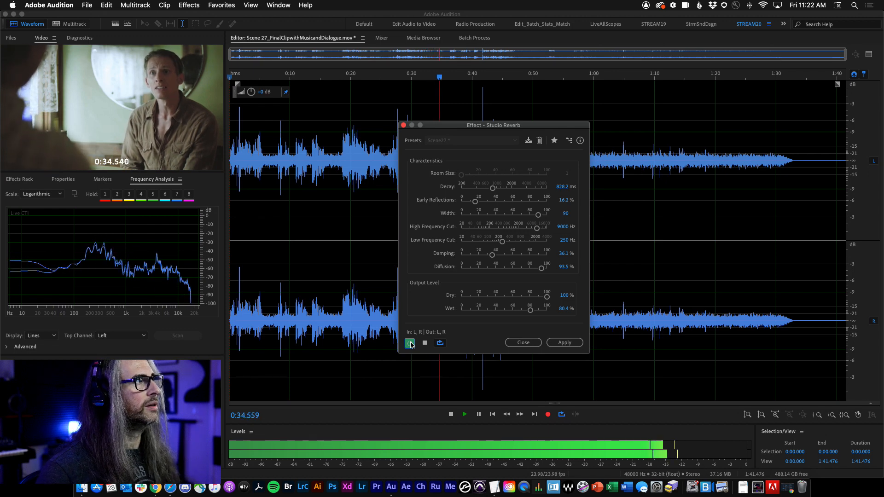
key(space)
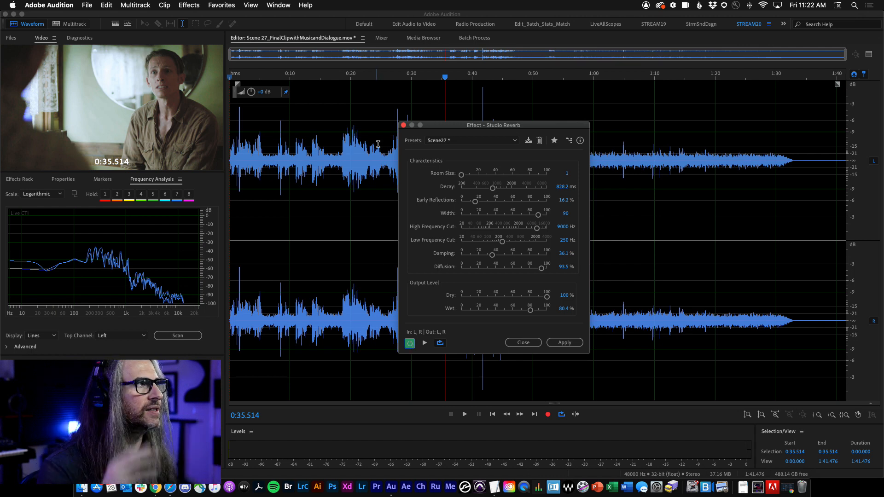
click(404, 126)
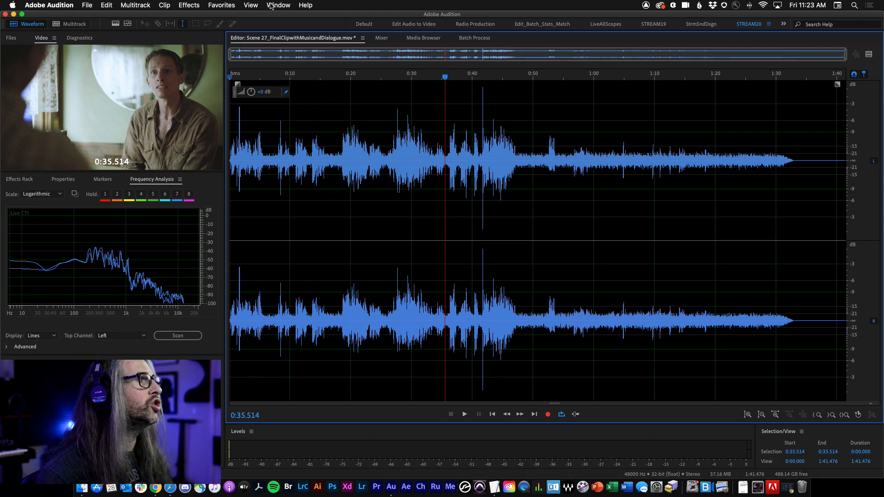
Step: Open the Waves H-Reverb long Stereo effect from the VST 3 reverbs, reposition its window, and close it
click(189, 5)
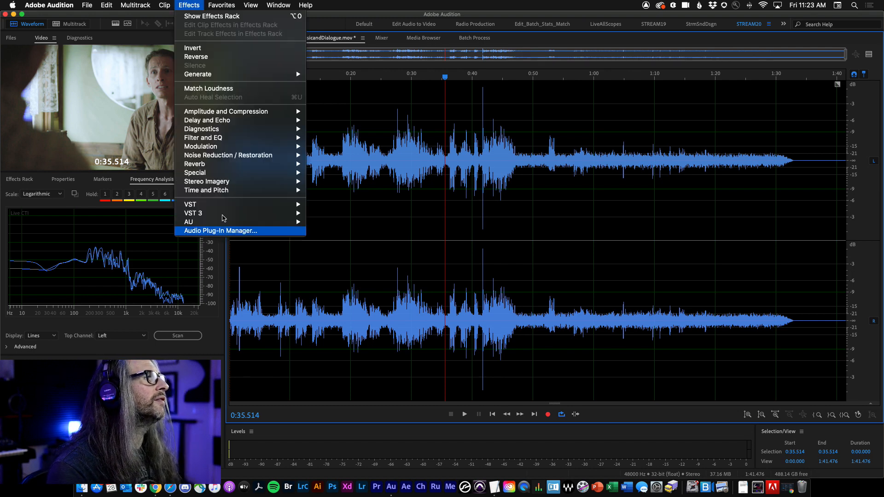
mouse_move(221, 213)
mouse_move(348, 284)
mouse_move(414, 295)
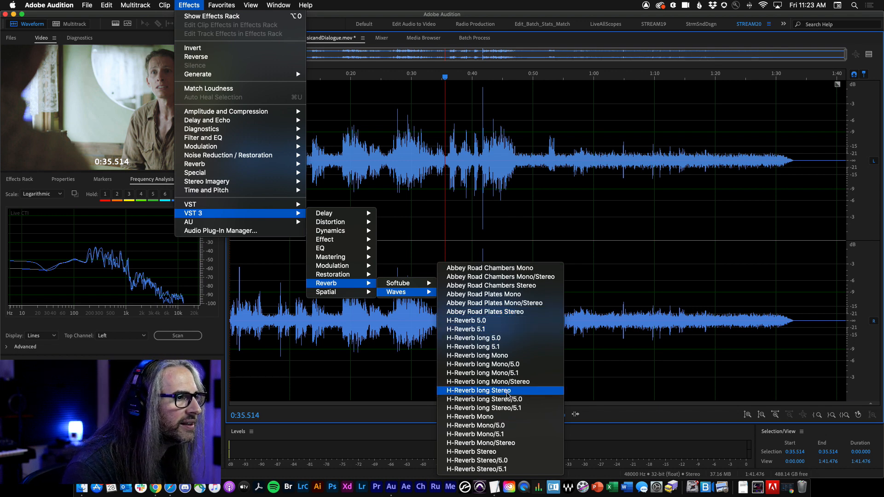
click(488, 391)
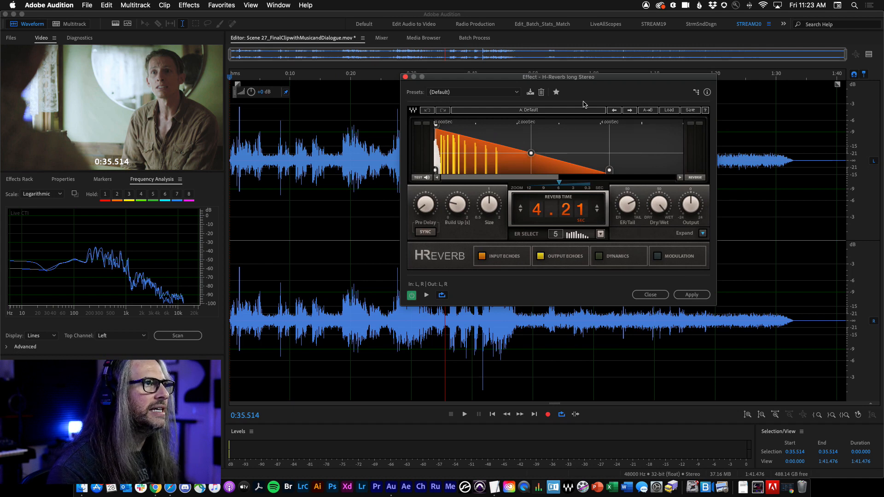
drag(576, 81, 593, 113)
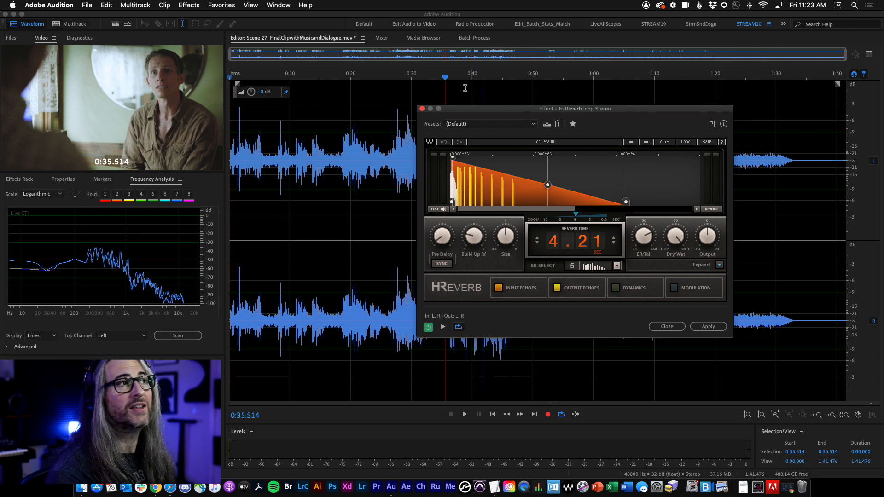
click(423, 109)
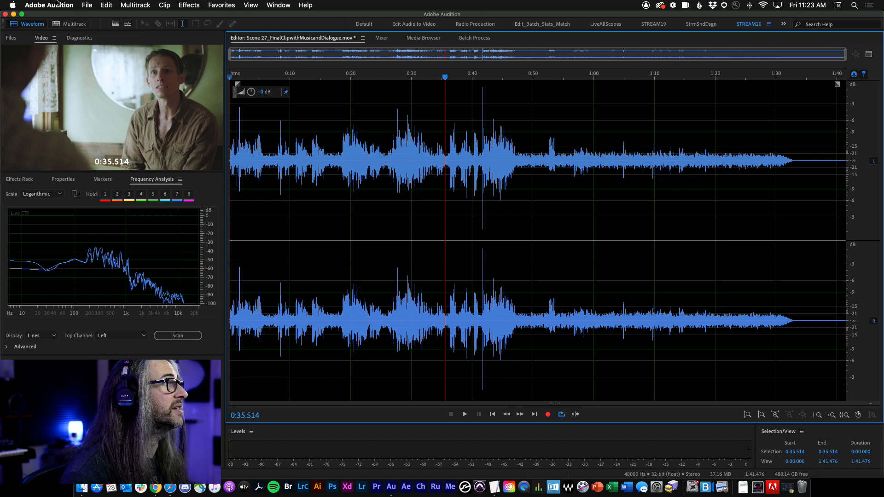
Step: Switch to Multitrack view and open the PsyC360Music_10_SoundDesign_2020_live.sesx session
click(69, 24)
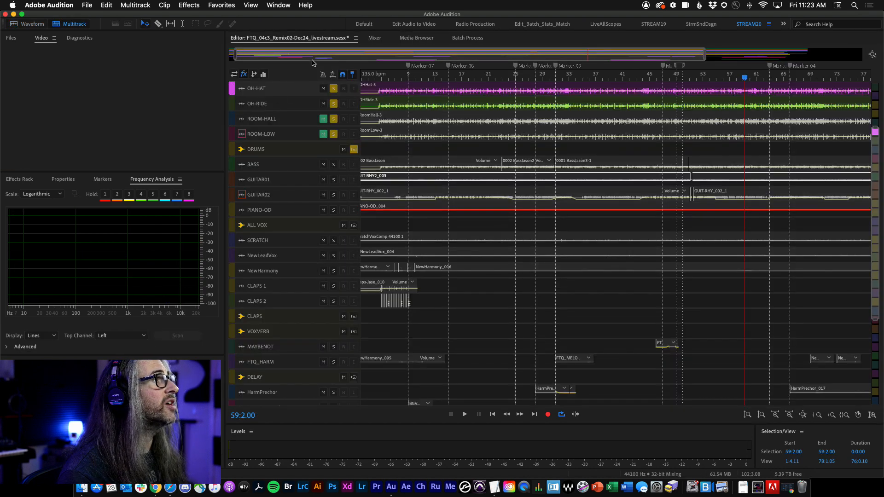
click(356, 39)
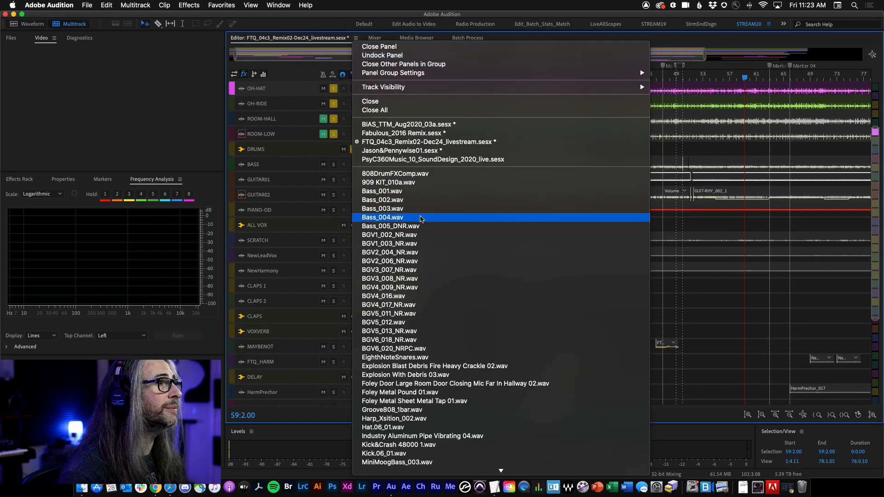
click(455, 160)
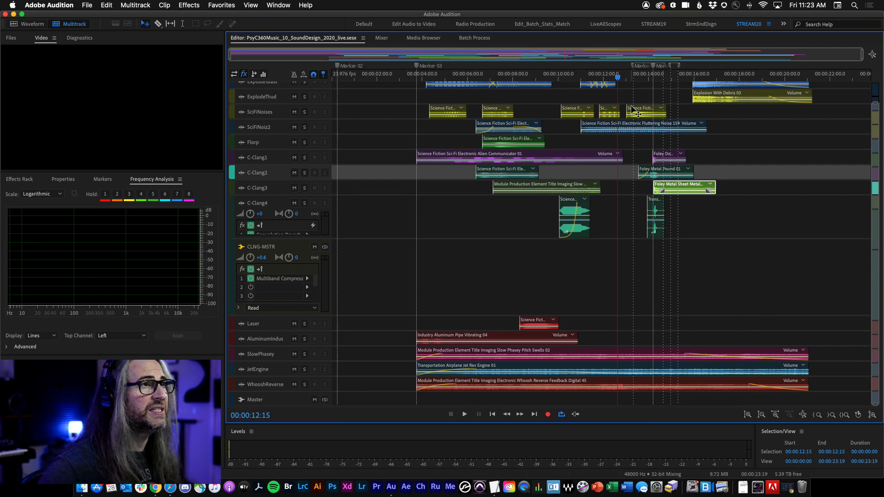
Step: Preview the session from about 00:00:12 in the Mixer and Editor views
drag(621, 81, 620, 80)
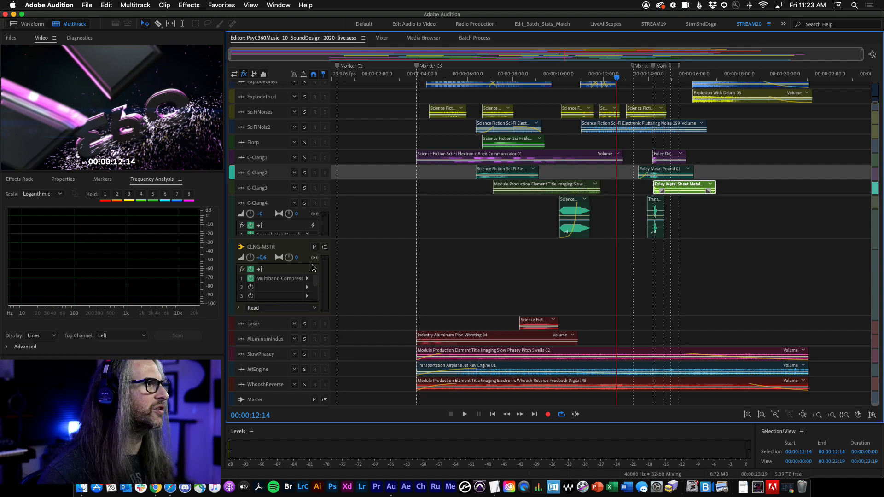
click(387, 38)
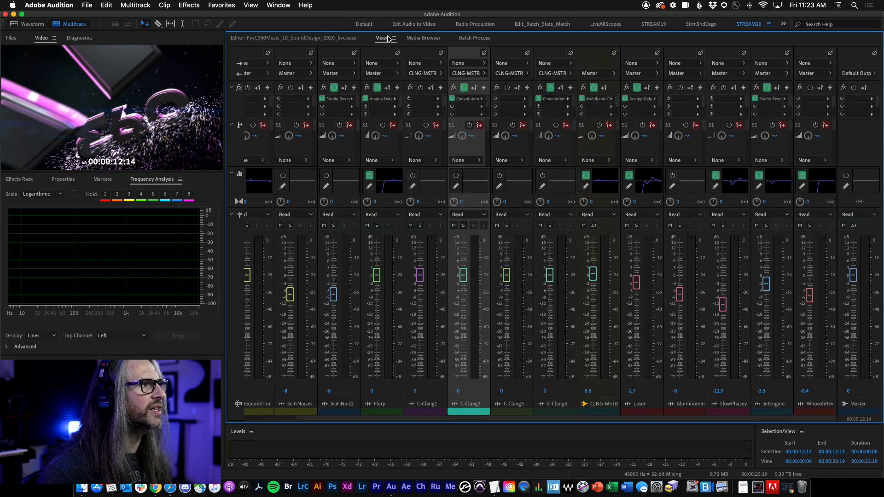
click(325, 39)
key(space)
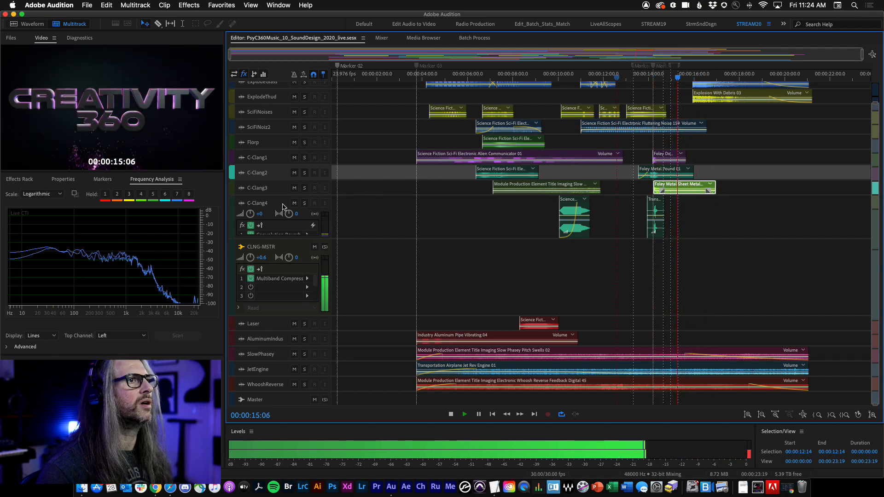
key(space)
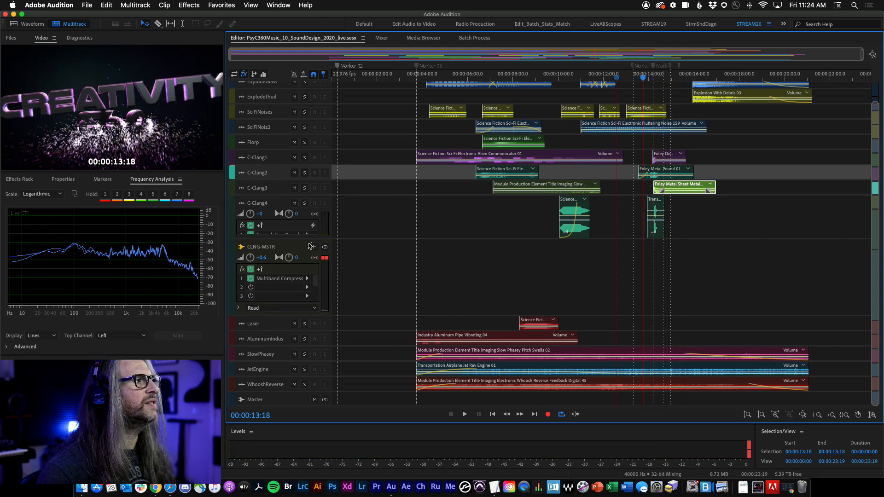
Step: Solo the CLNG-MSTR bus and play back the clang section around 00:00:13 to 00:00:15
click(325, 248)
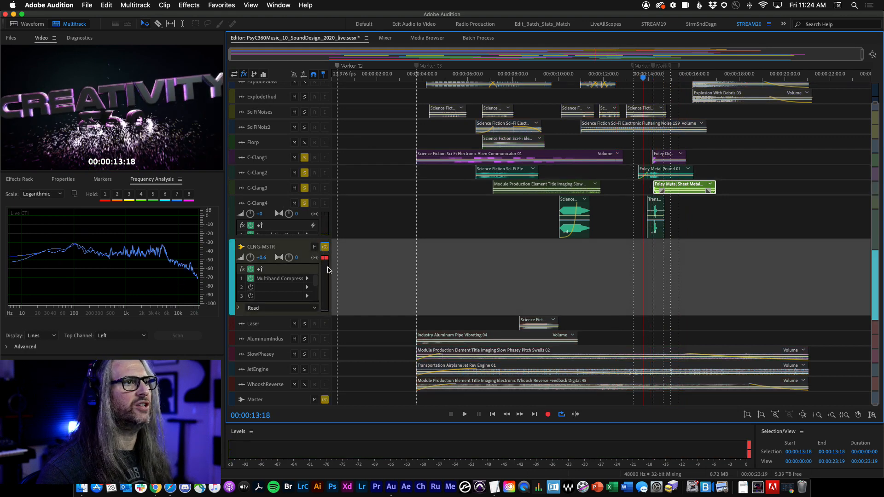
key(space)
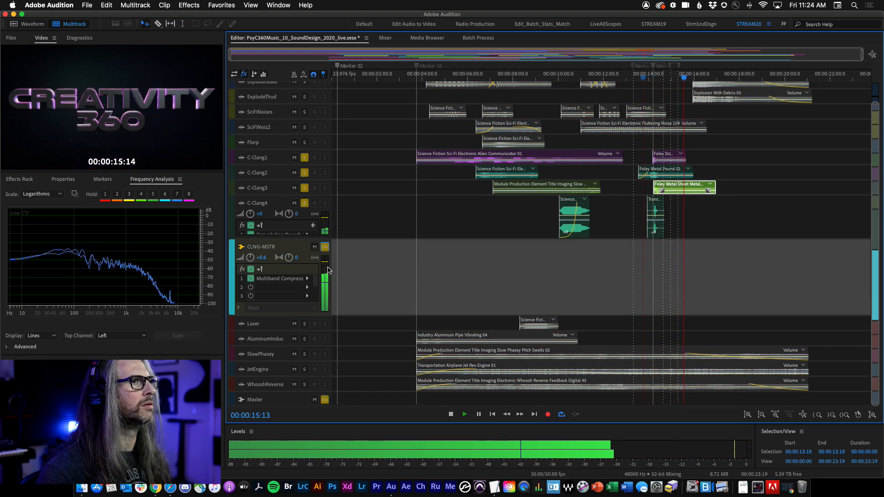
key(j)
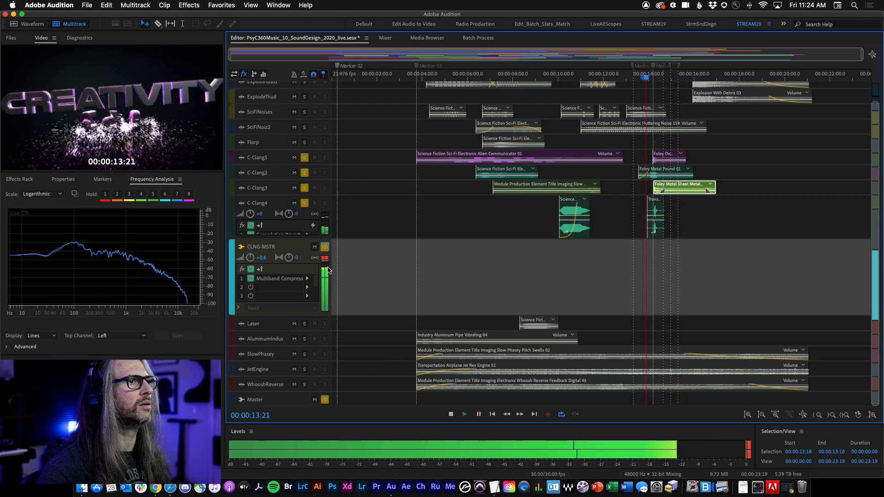
key(l)
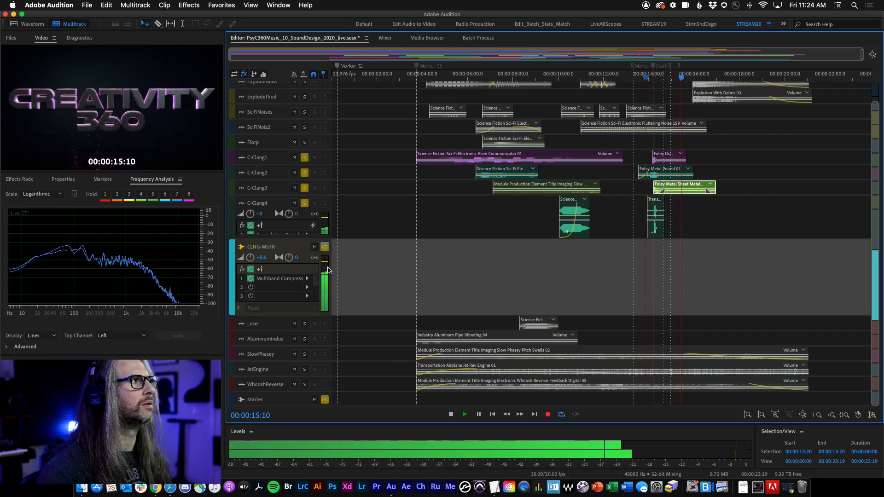
key(space)
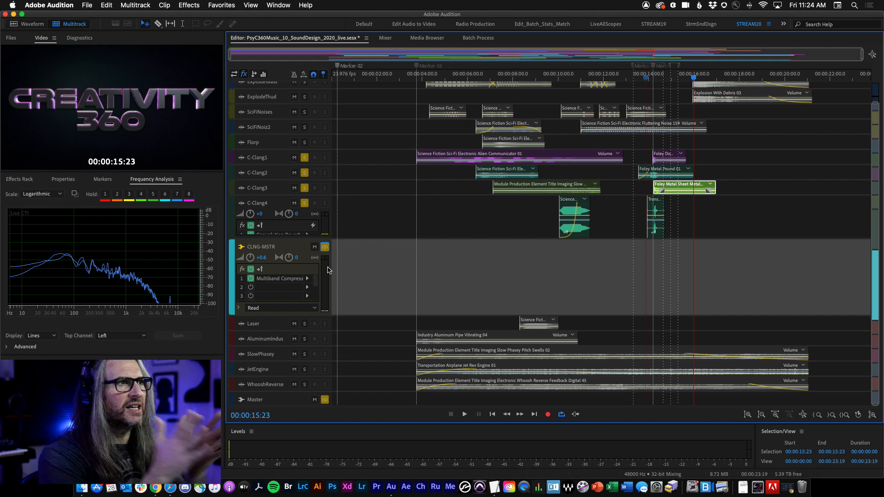
Step: In the Mixer, change the clang channels' solo states so only C-Clang2 is soloed, and return to the Editor
click(385, 38)
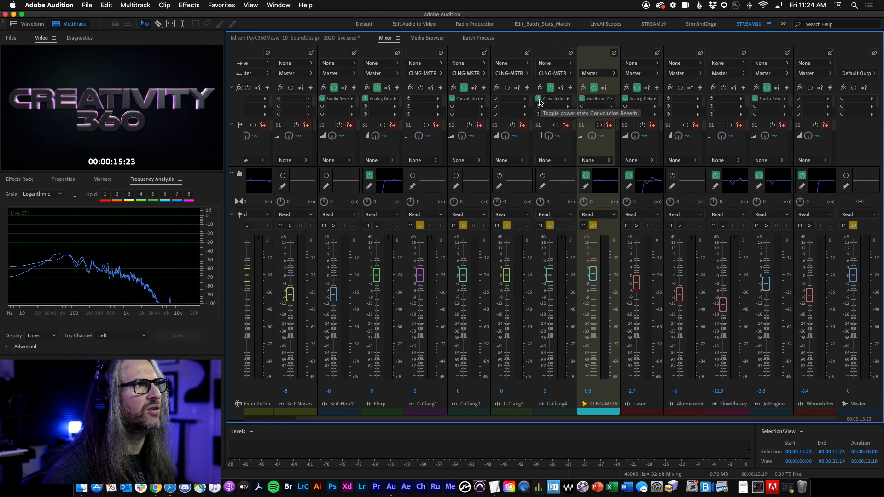
click(548, 413)
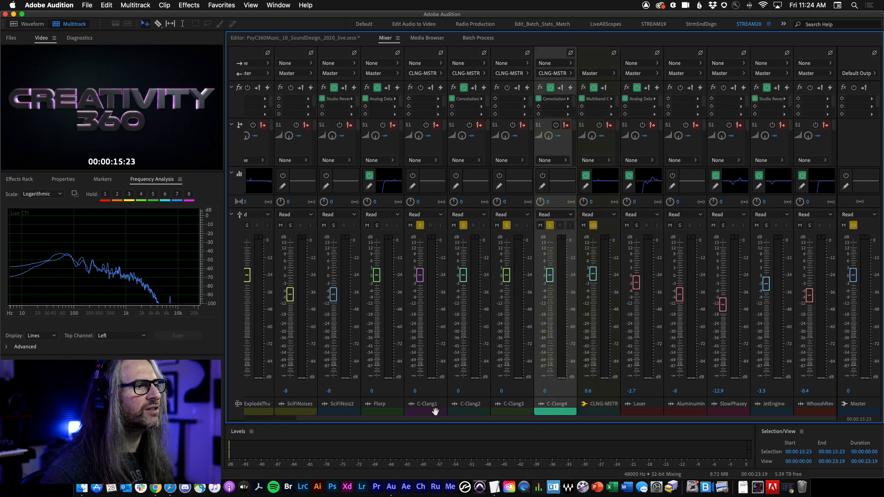
click(434, 412)
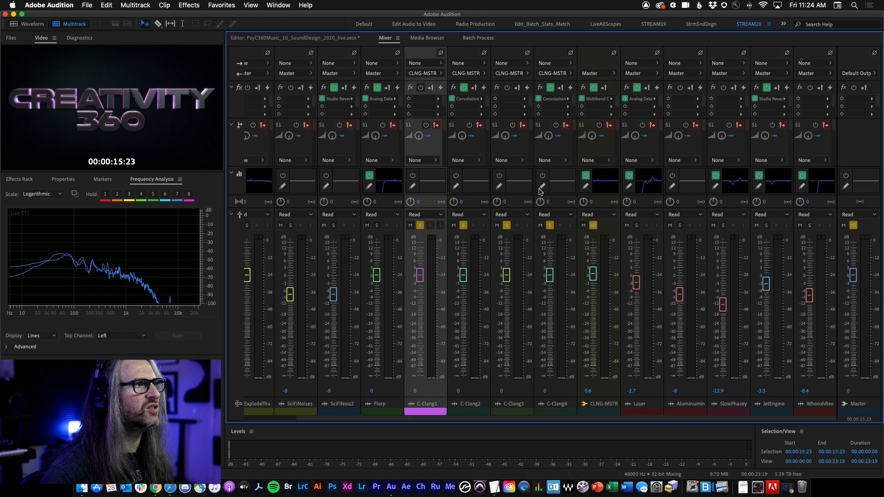
click(539, 99)
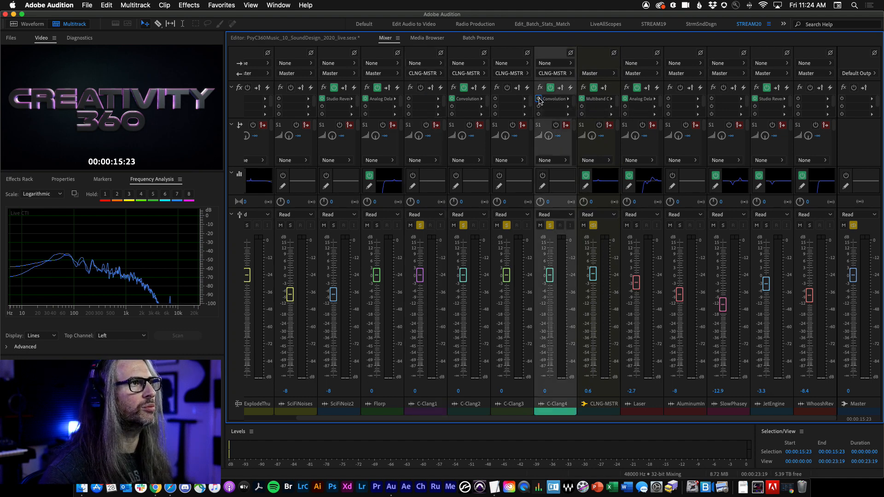
click(451, 99)
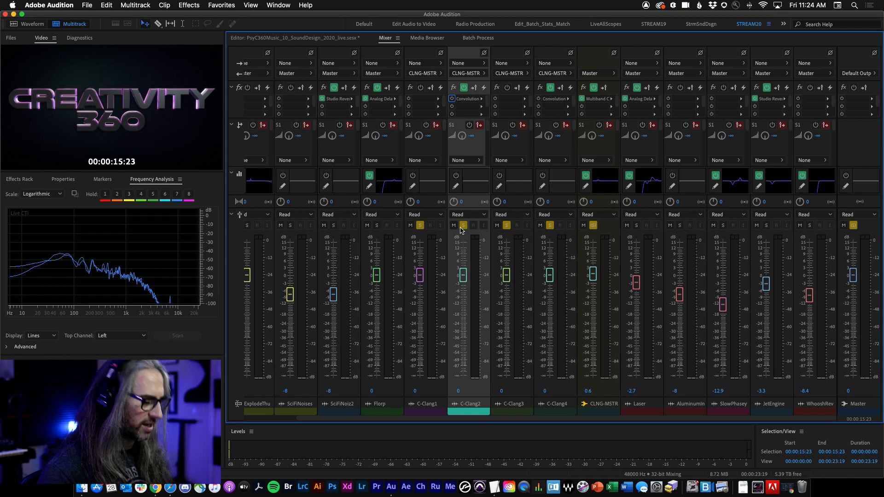
click(315, 39)
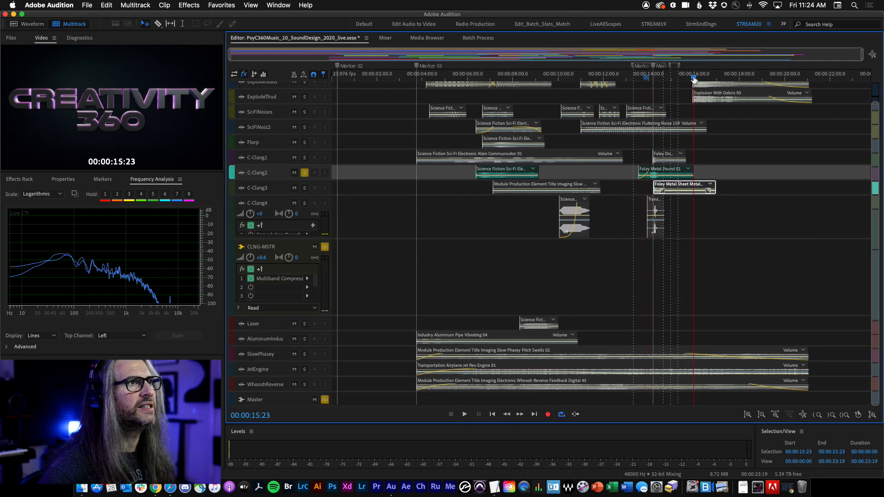
Step: Play the soloed C-Clang2 track from about 00:00:13
drag(694, 80, 642, 80)
key(space)
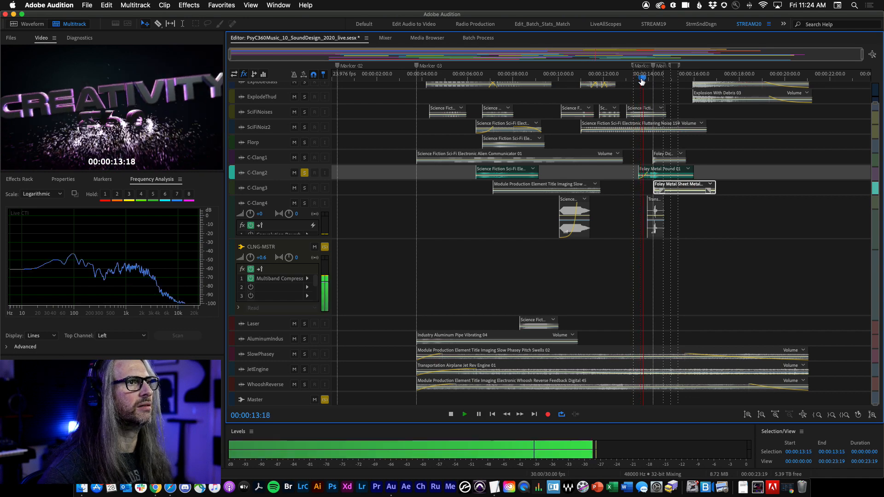
key(space)
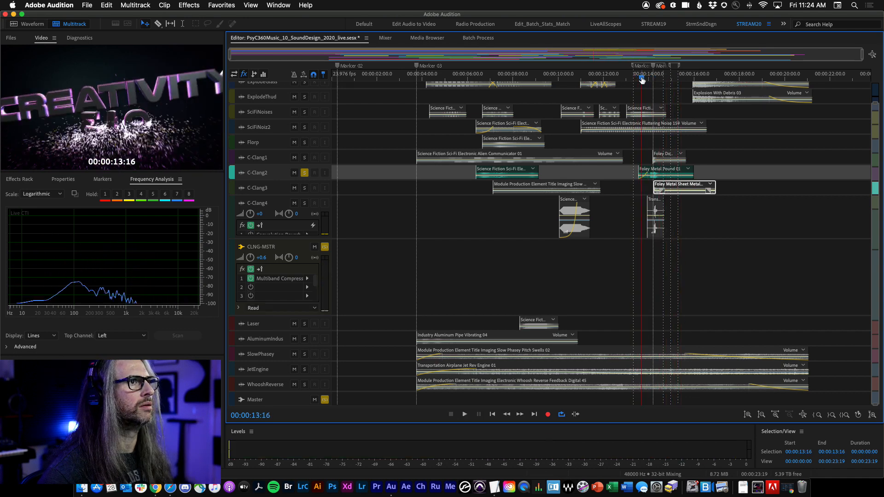
key(space)
key(space)
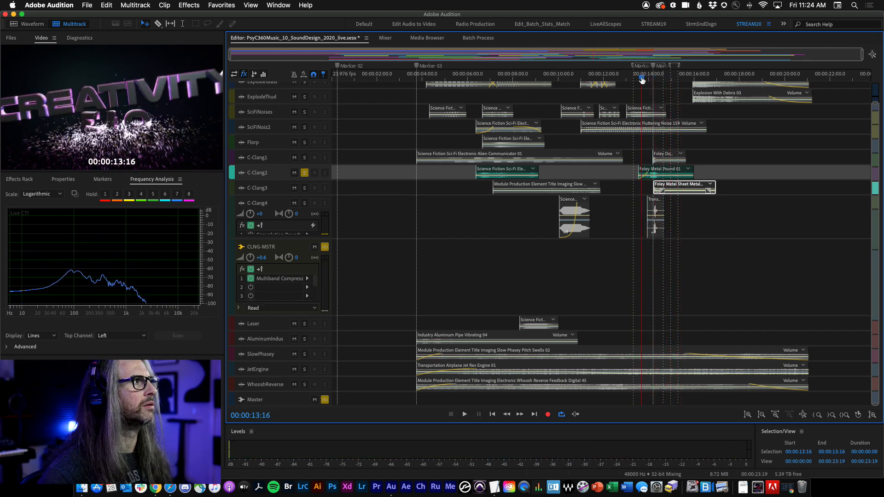
key(space)
key(space)
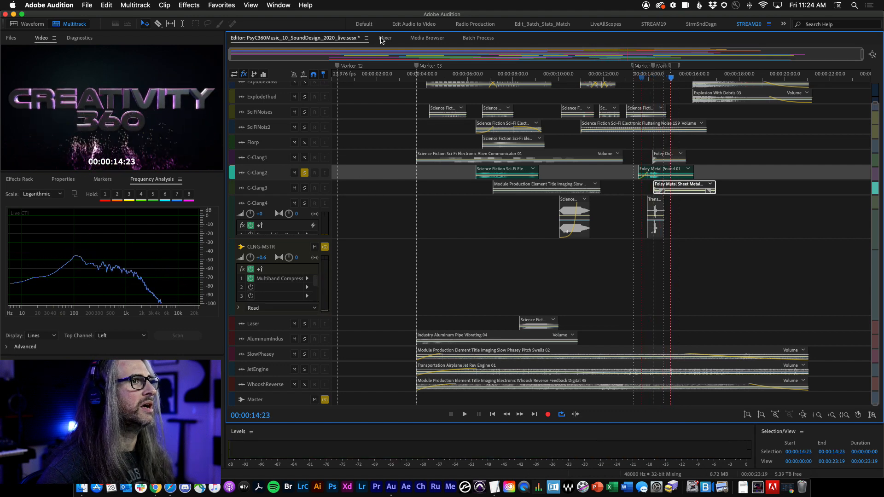
Step: Open the Convolution Reverb effect on the C-Clang2 channel and return to the Editor view
click(385, 39)
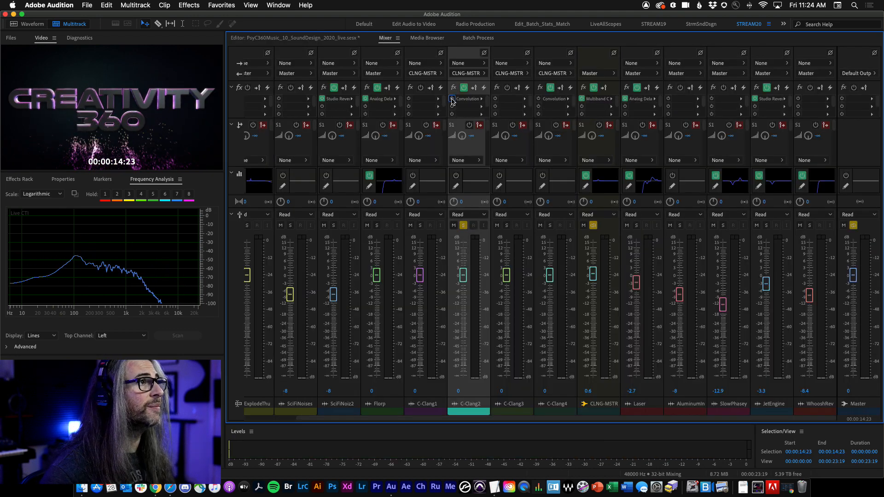
double_click(466, 99)
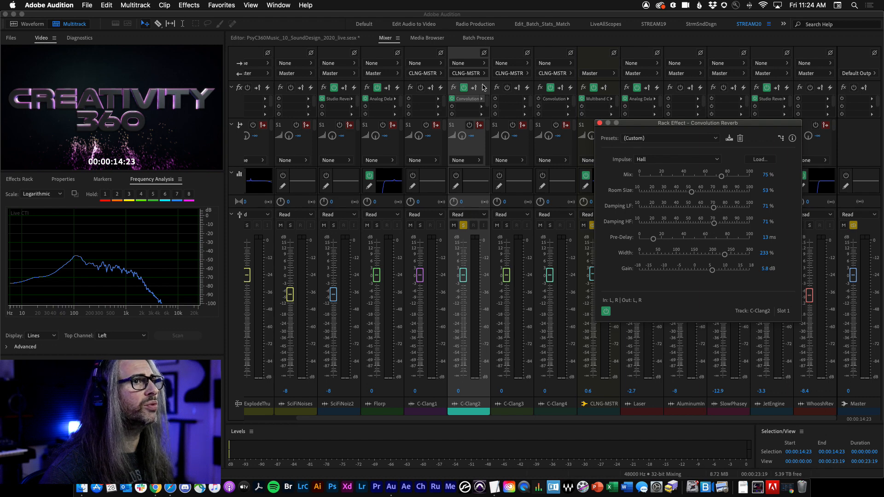
click(296, 40)
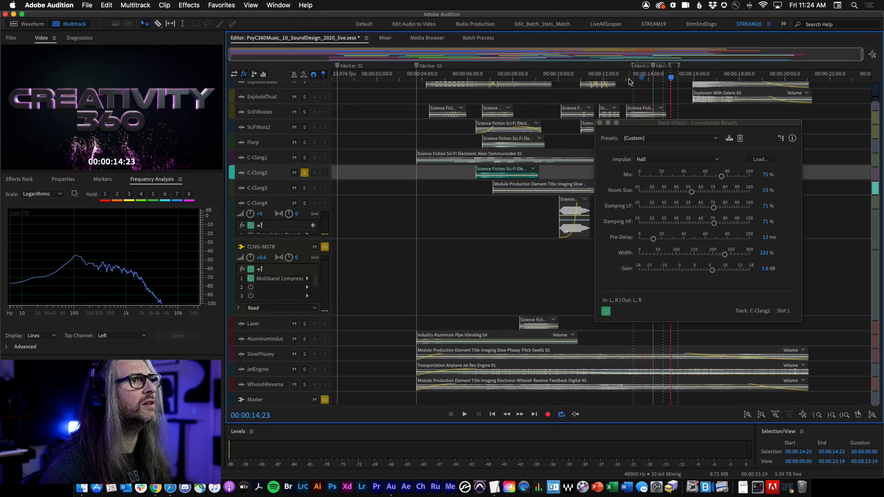
Step: Bypass and re-enable the Convolution Reverb while playing C-Clang2 from about 00:00:13 to compare
drag(671, 82, 636, 81)
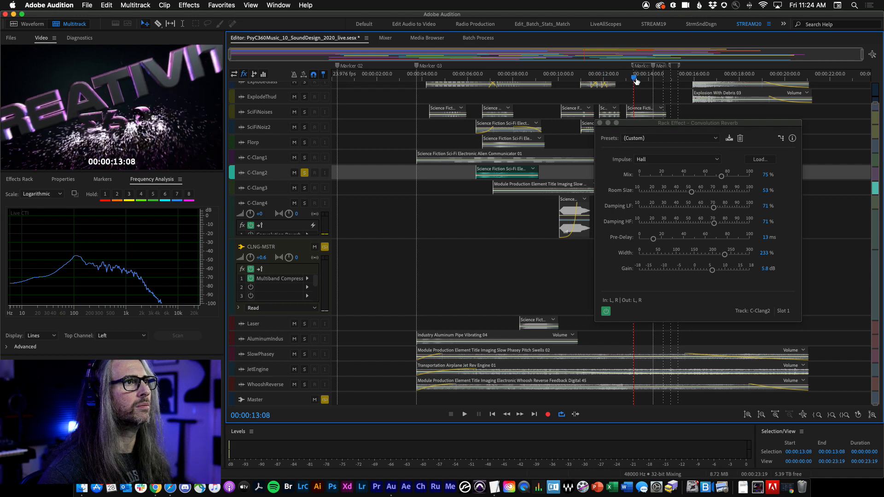
key(space)
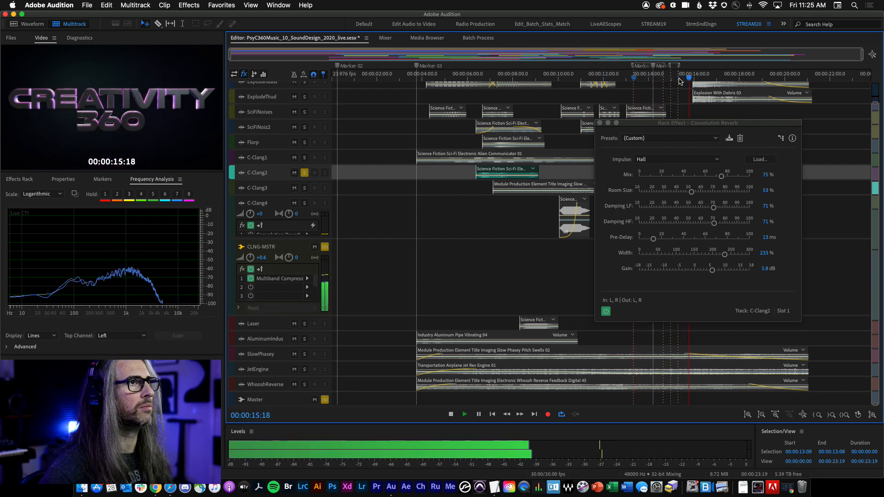
key(space)
click(631, 102)
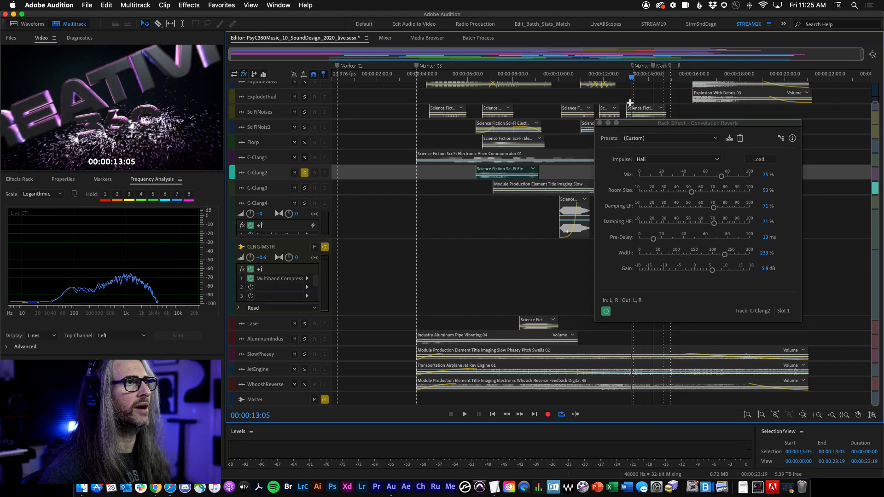
click(607, 312)
key(space)
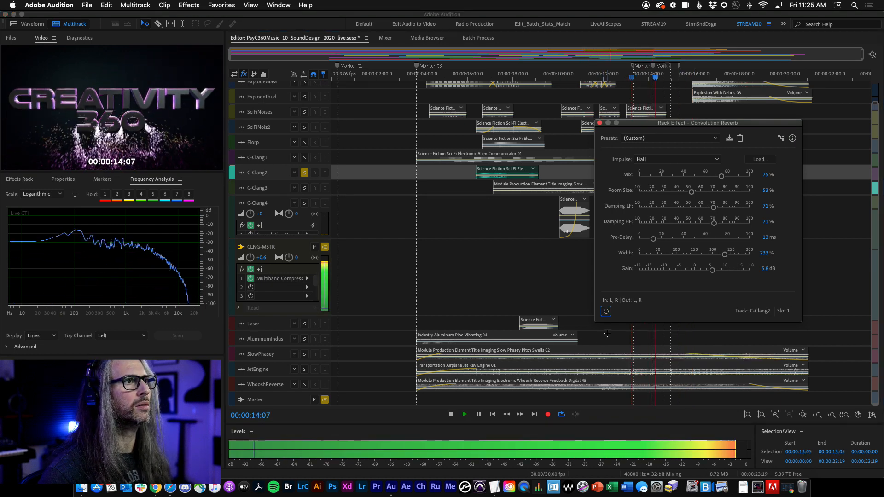
key(space)
click(634, 73)
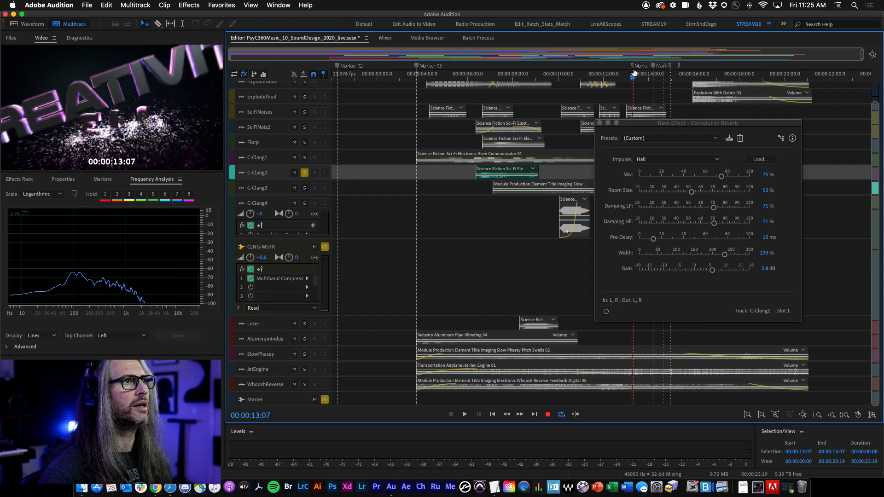
drag(633, 72, 632, 72)
click(606, 312)
key(space)
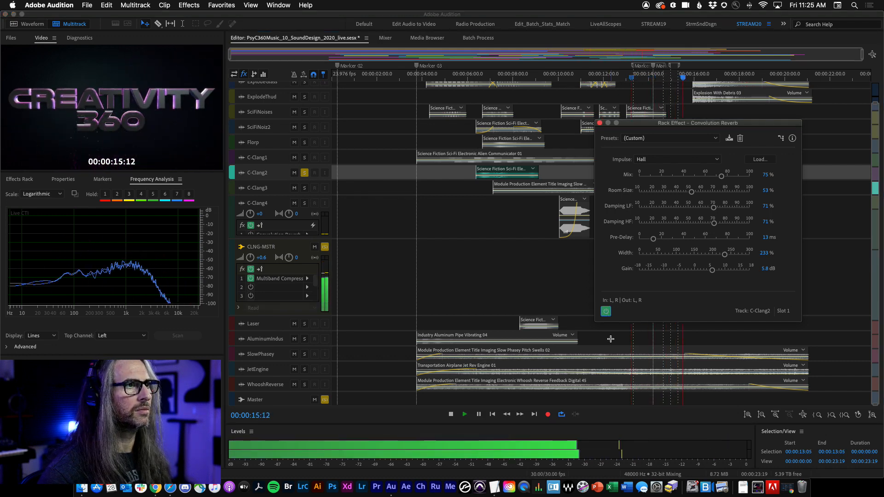
key(space)
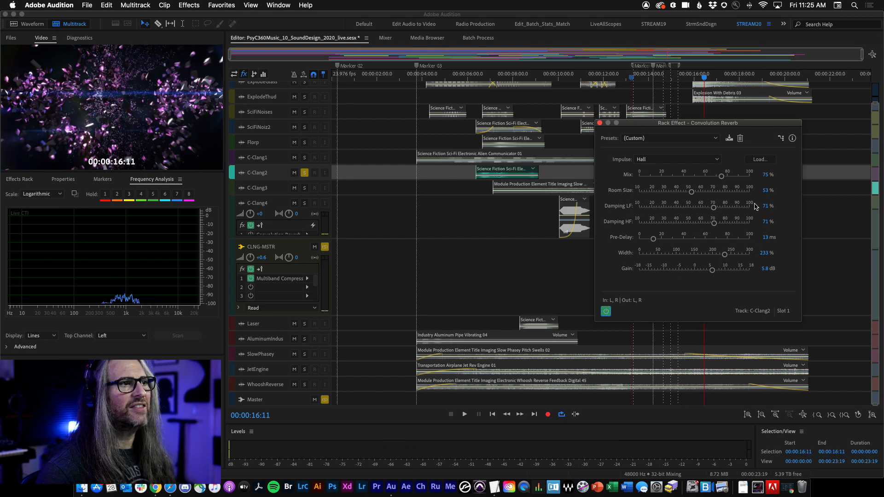
Step: Move the Convolution Reverb window and, in the Mixer, solo C-Clang4 instead of C-Clang2
drag(640, 128, 625, 205)
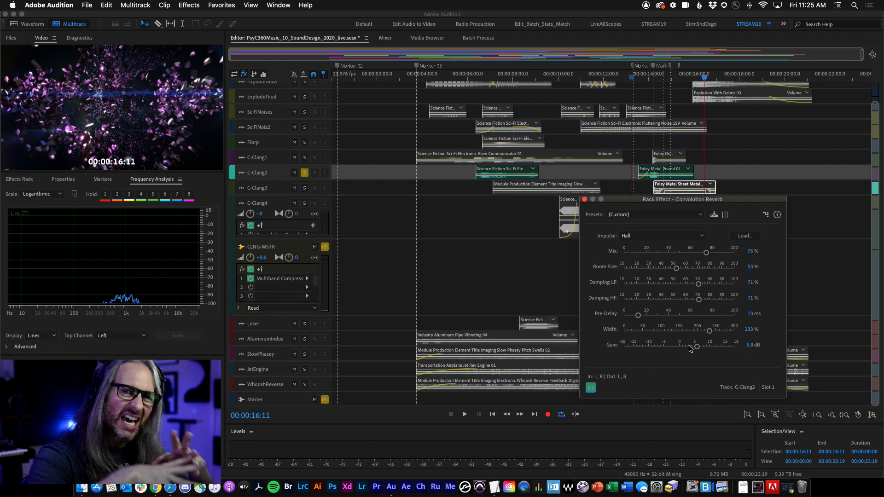
click(386, 38)
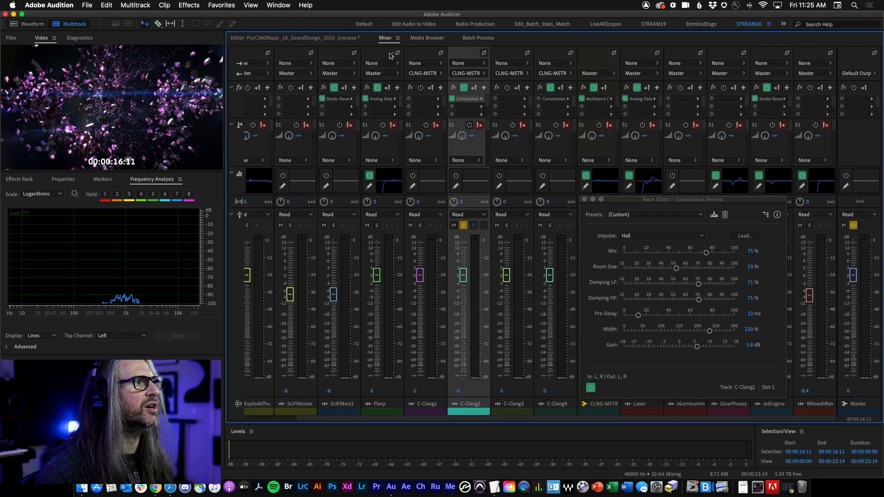
click(538, 101)
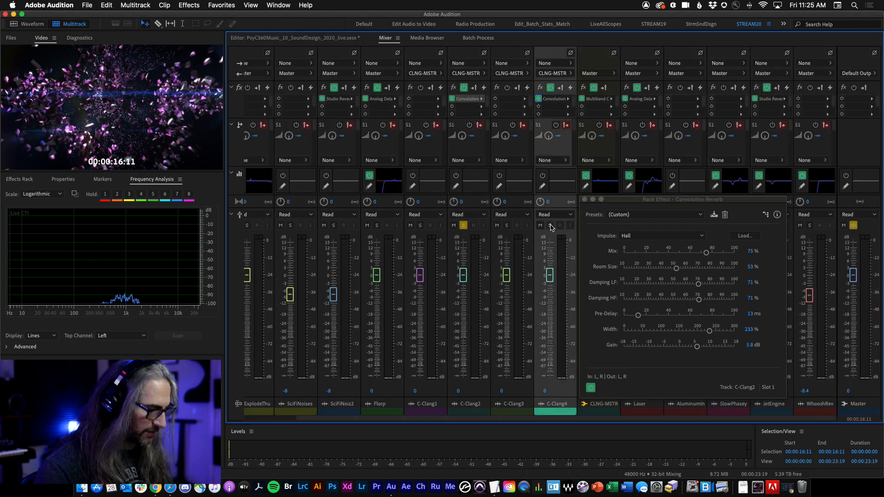
click(465, 226)
click(306, 38)
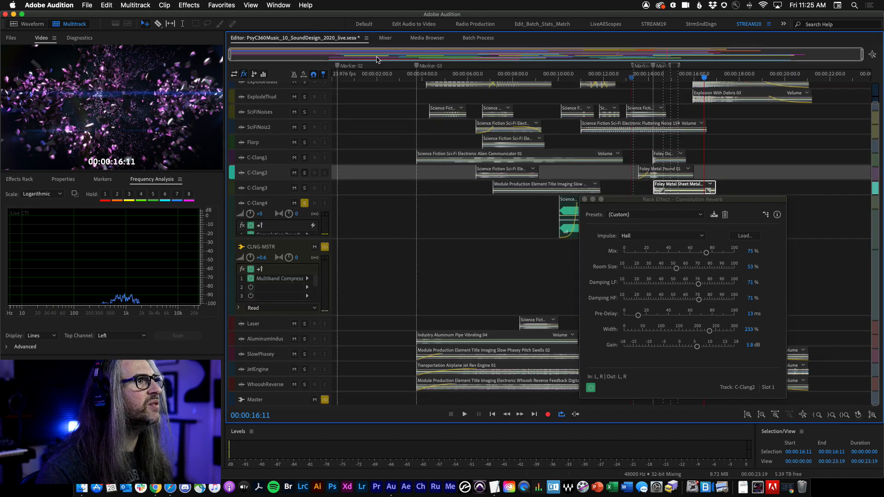
Step: Close the Convolution Reverb window and place the playhead at about 00:00:13
click(566, 76)
drag(567, 79, 565, 79)
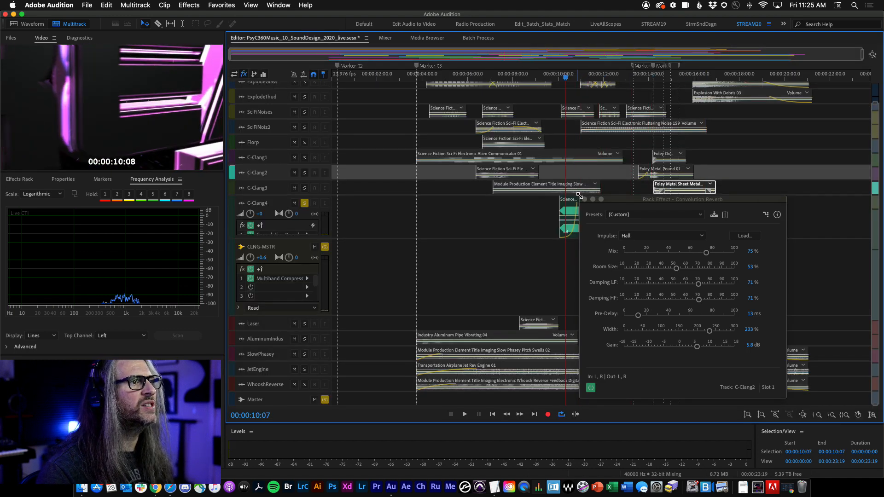
click(585, 200)
click(636, 73)
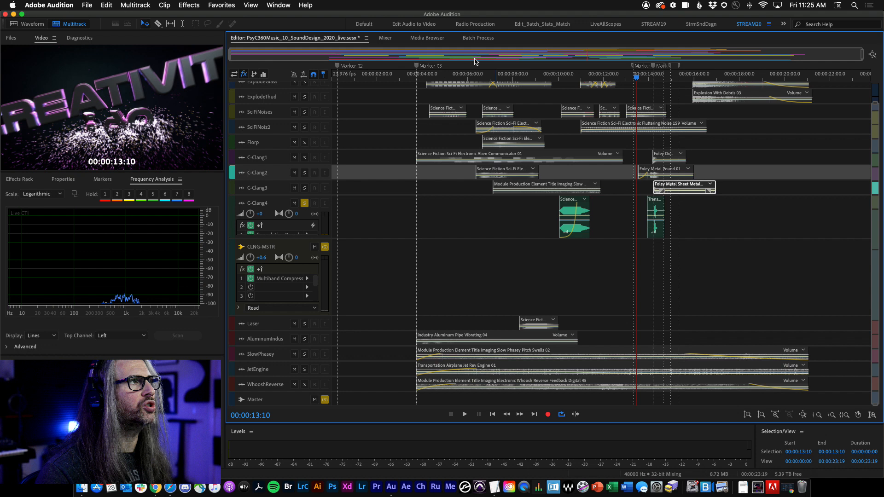
Step: Open the Convolution Reverb effect on the C-Clang4 channel from the Mixer and return to the Editor view
click(383, 39)
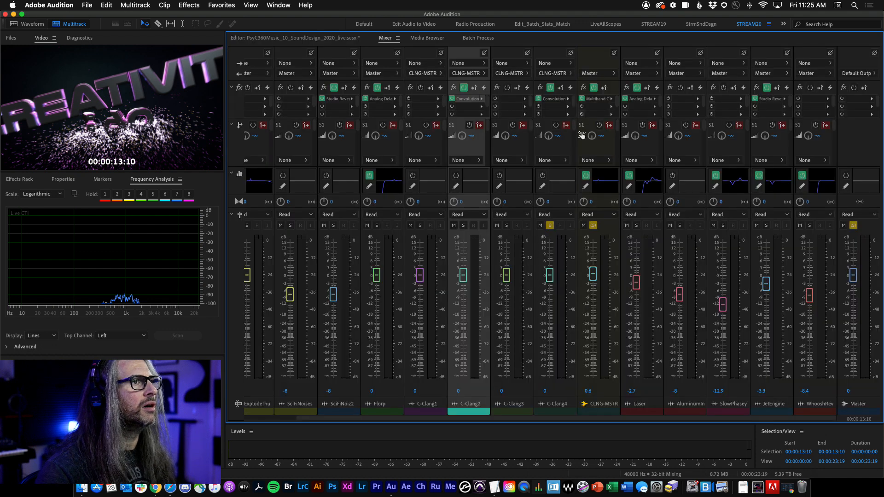
double_click(551, 99)
click(320, 42)
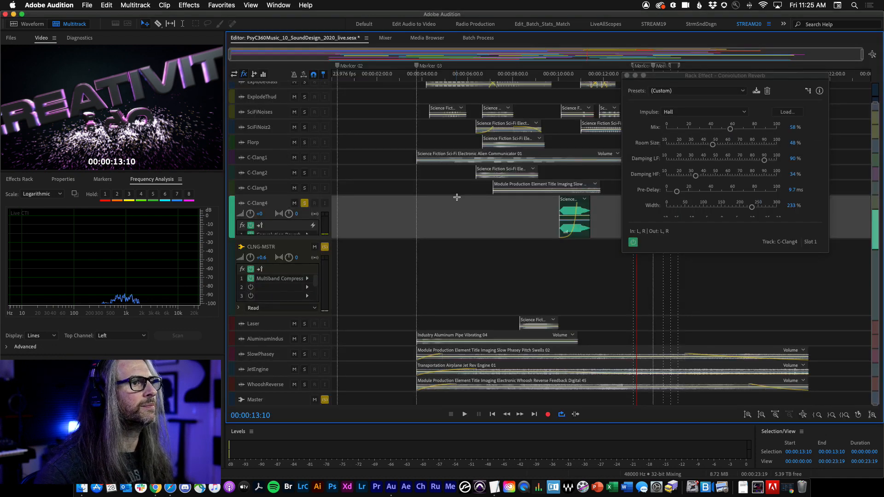
Step: Play and stop C-Clang4 repeatedly around 00:00:13 in the Mixer to audition the Convolution Reverb
key(space)
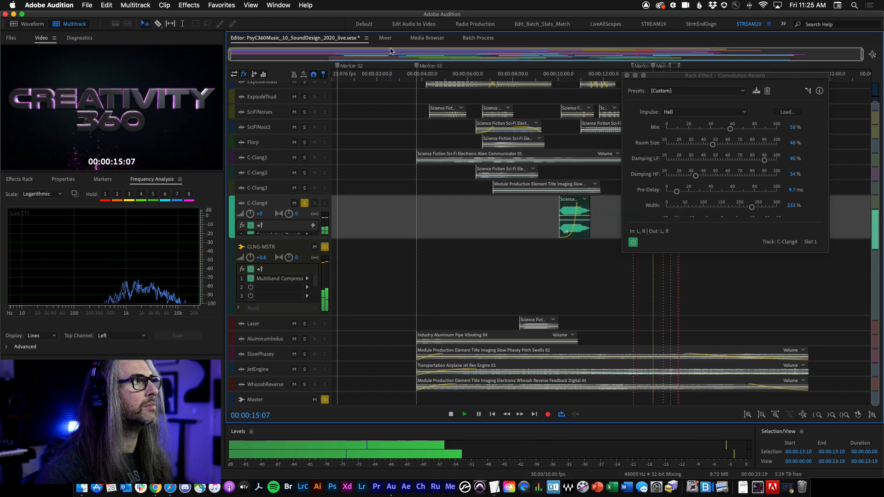
key(alt+2)
key(space)
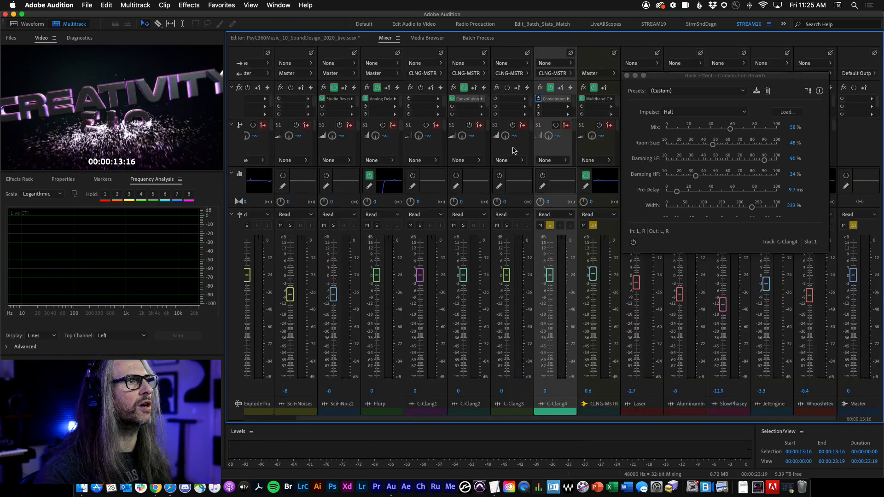
key(space)
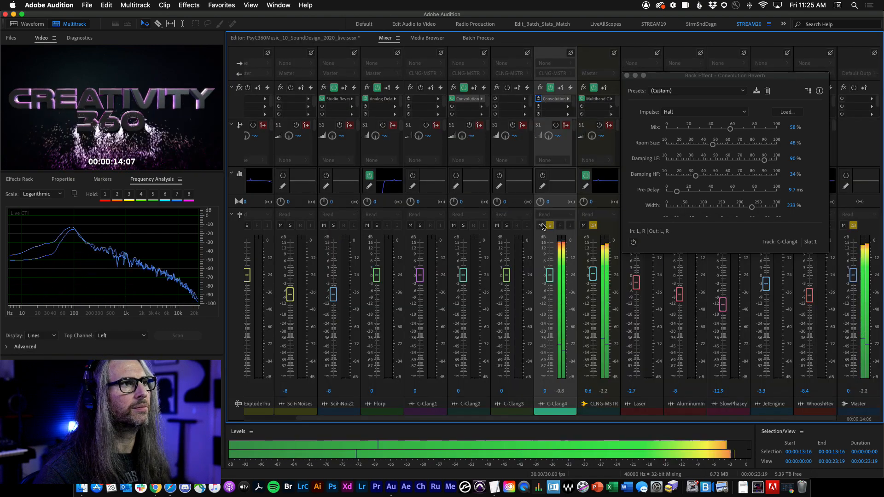
key(space)
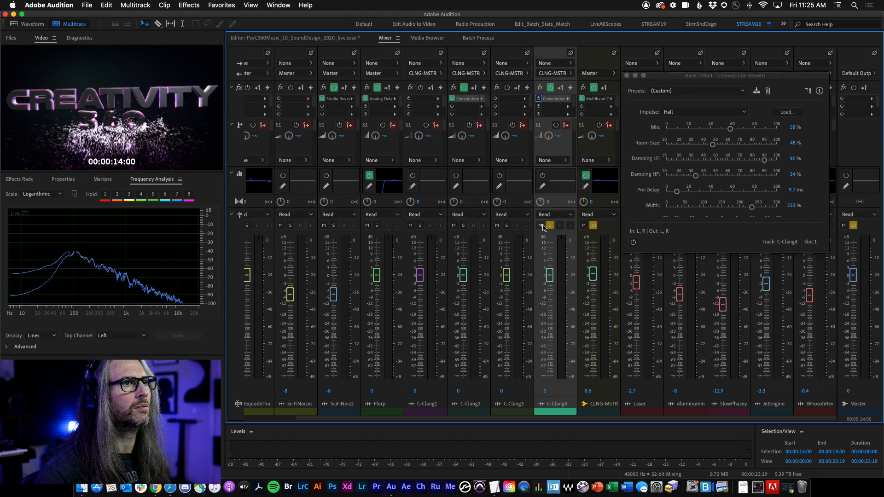
key(space)
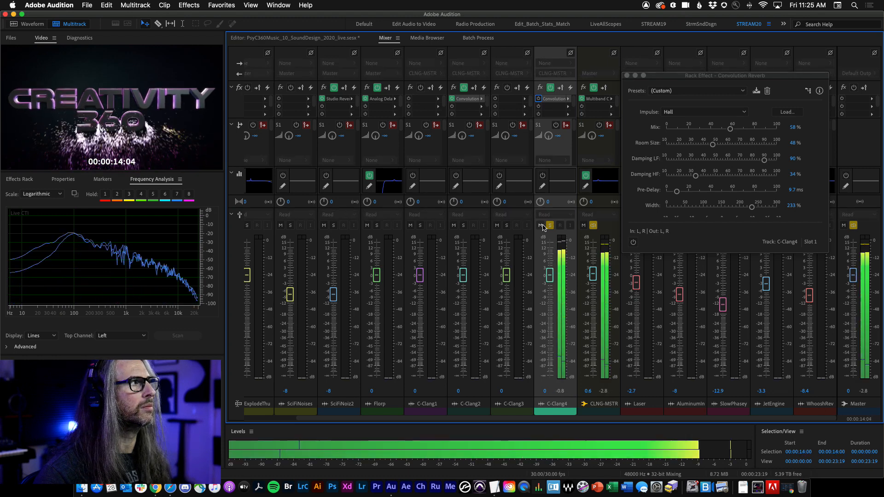
key(space)
key(space)
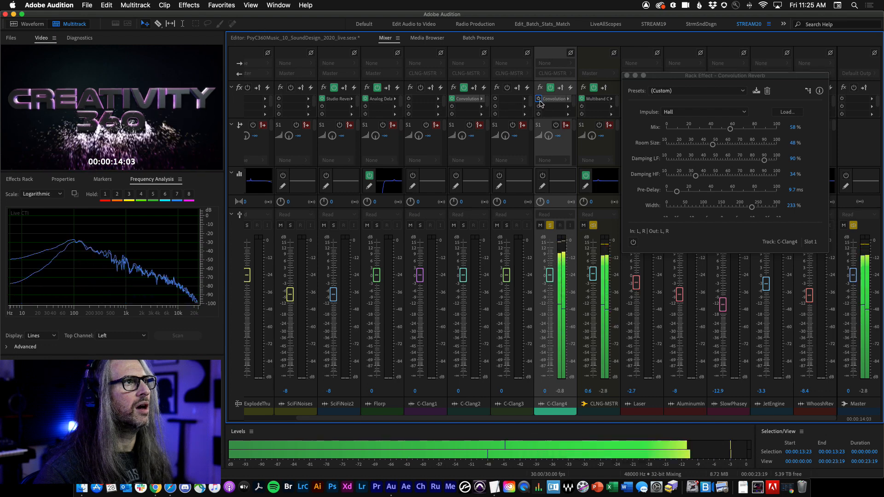
key(space)
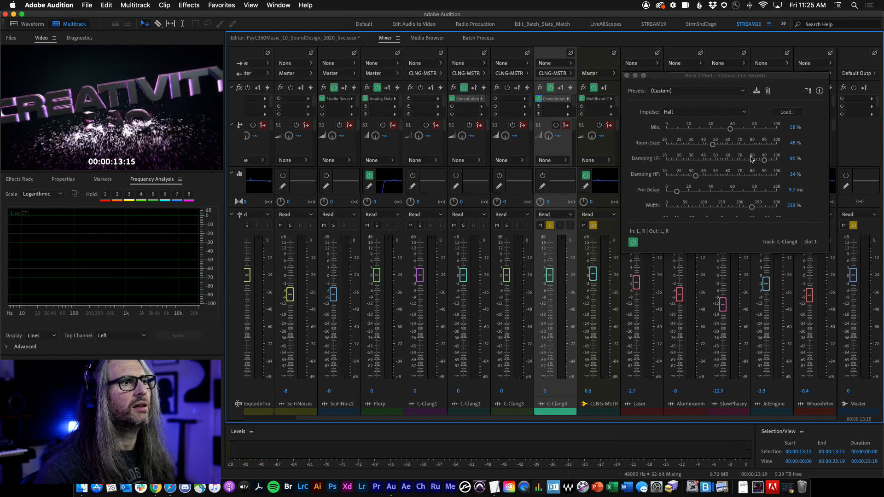
key(space)
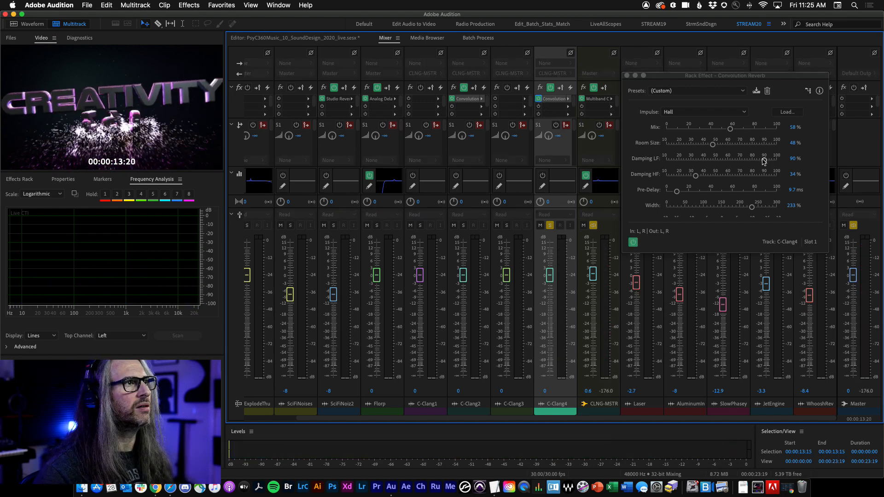
key(space)
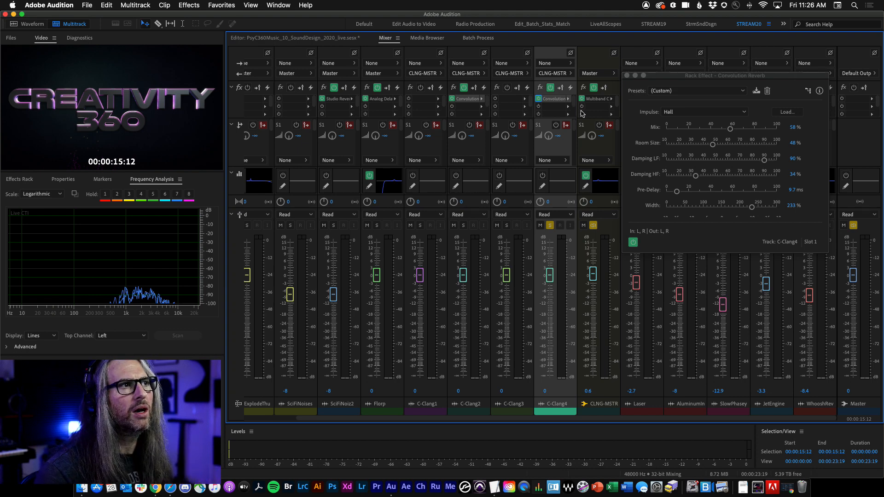
Step: Lower the Convolution Reverb's Damping LF to 10% and shuttle-play C-Clang4 around 00:00:13 to hear it
drag(766, 164, 732, 165)
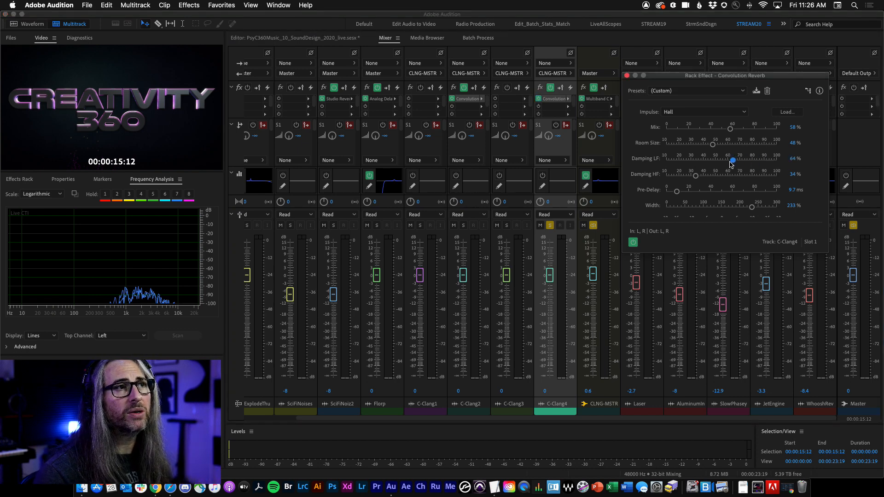
key(j)
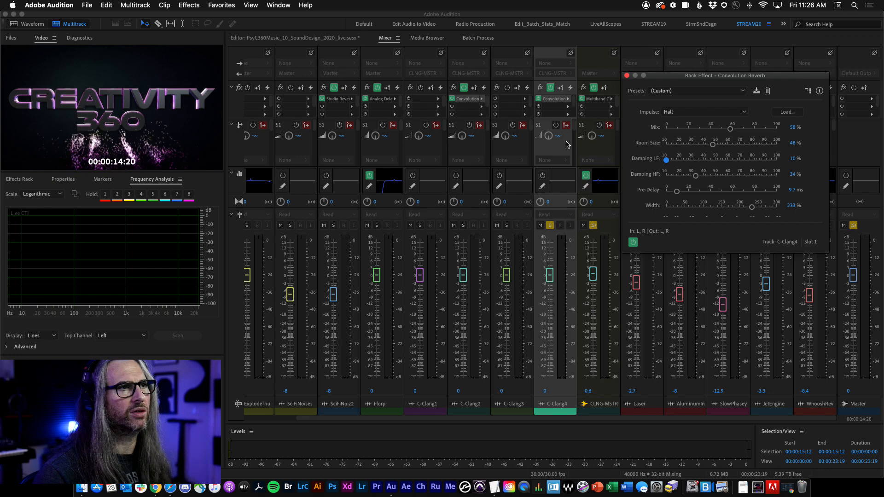
key(k)
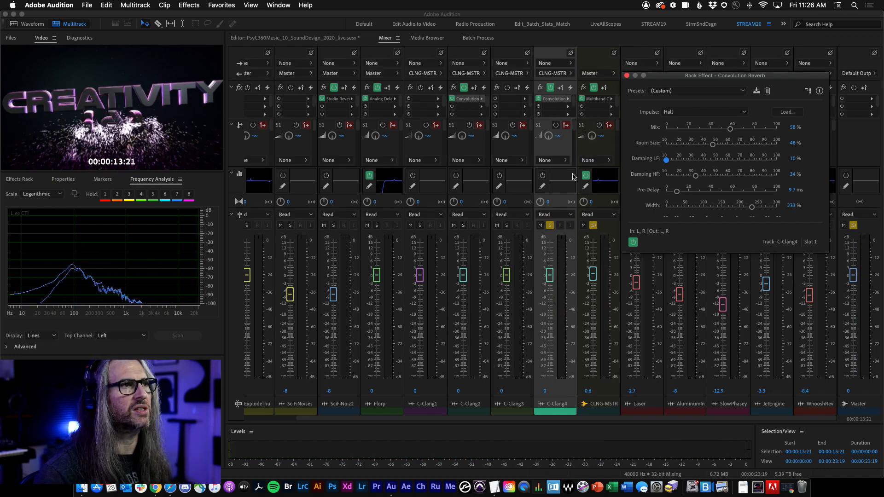
key(l)
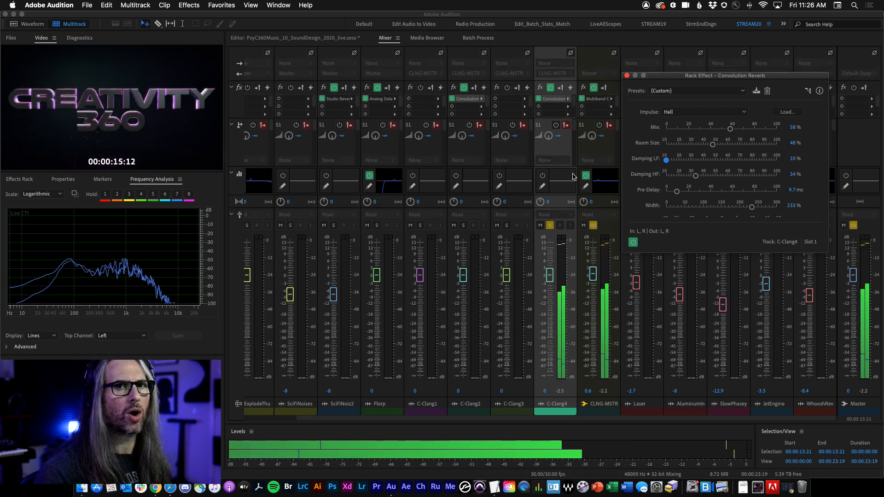
key(k)
key(j)
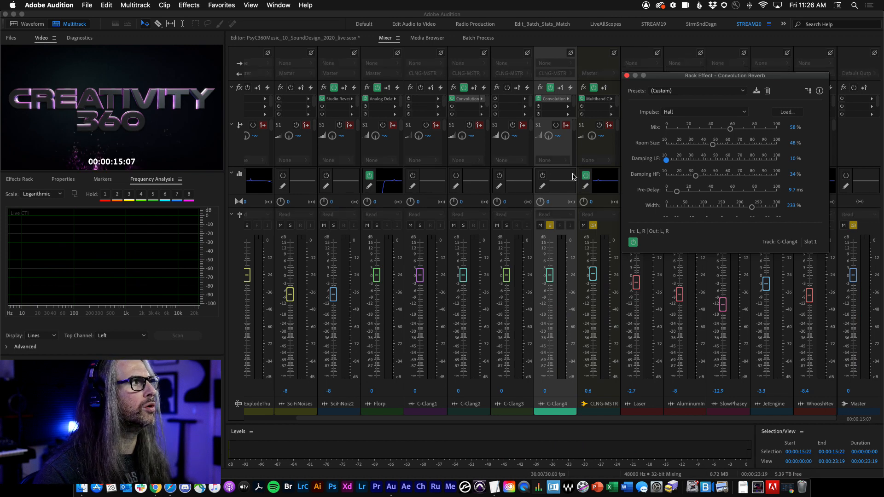
key(k)
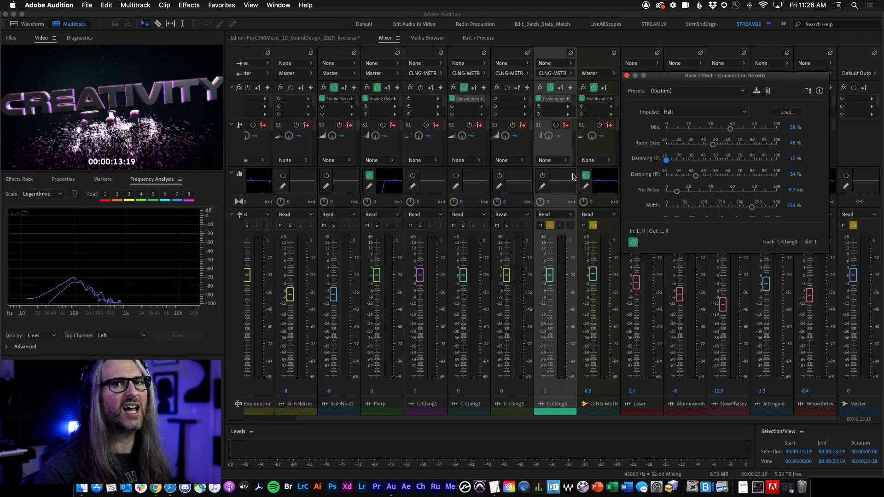
key(l)
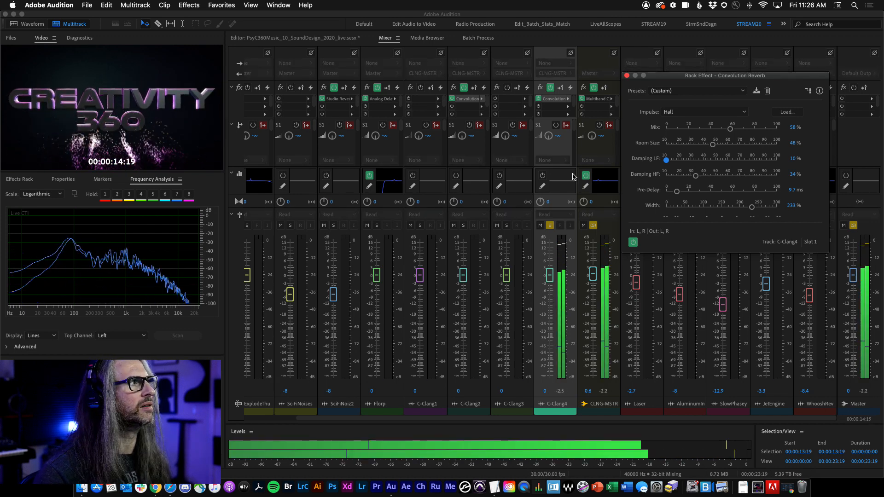
key(k)
Step: Clear all track solos and shuttle-play the full mix around 00:00:13
click(848, 225)
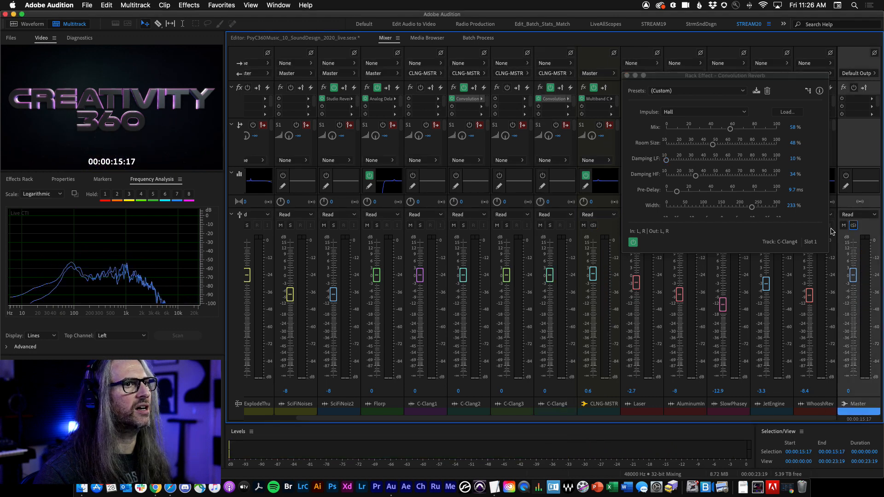
key(j)
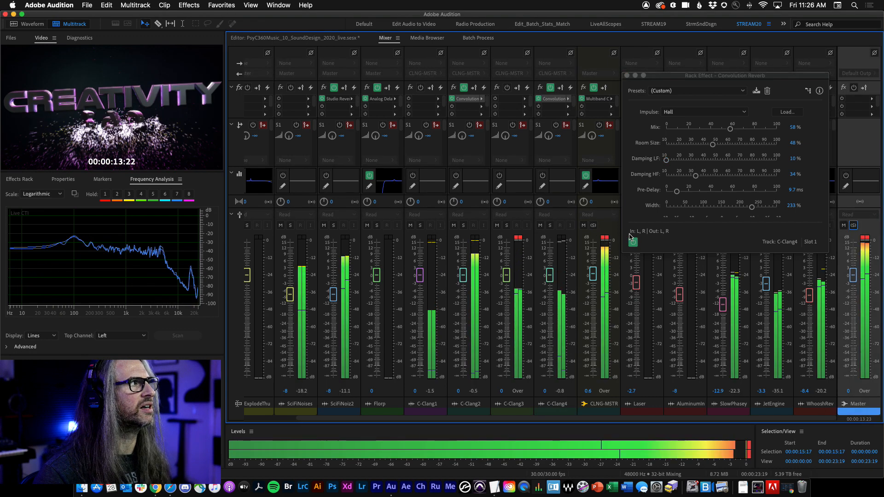
key(k)
key(l)
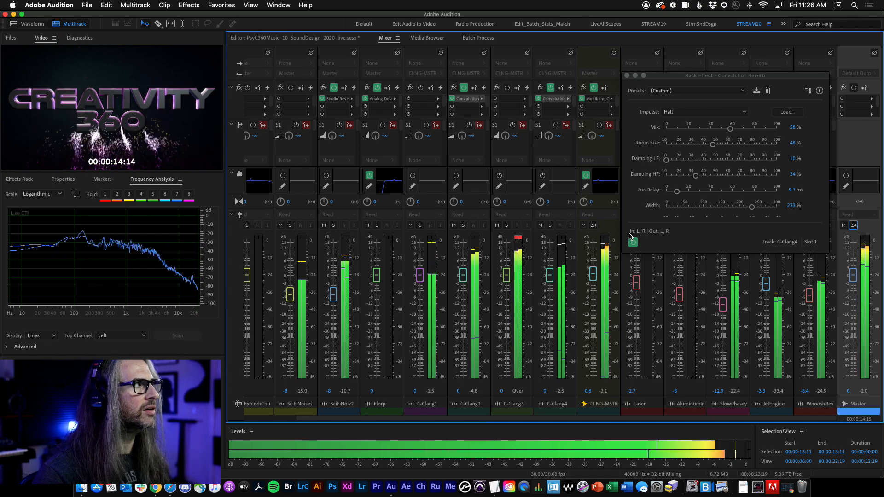